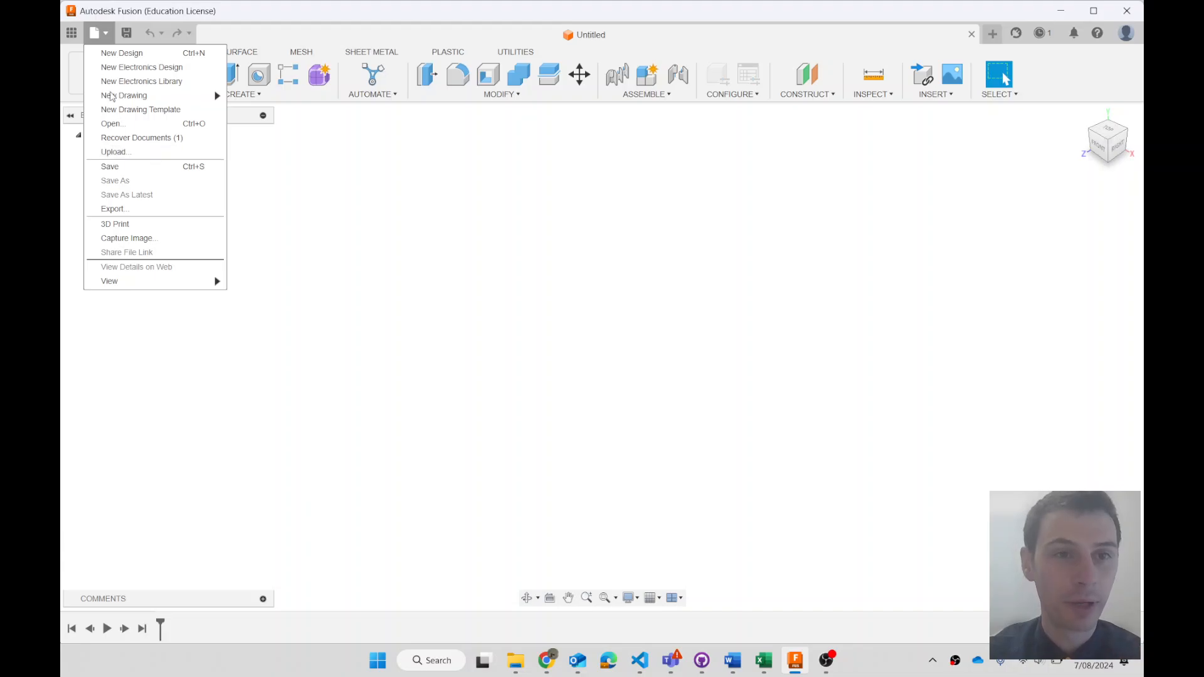
Upload 06_Joints.f3d from the Joints downloads folder to the current project, then dismiss the upload notification
left_click(98, 42)
left_click(97, 42)
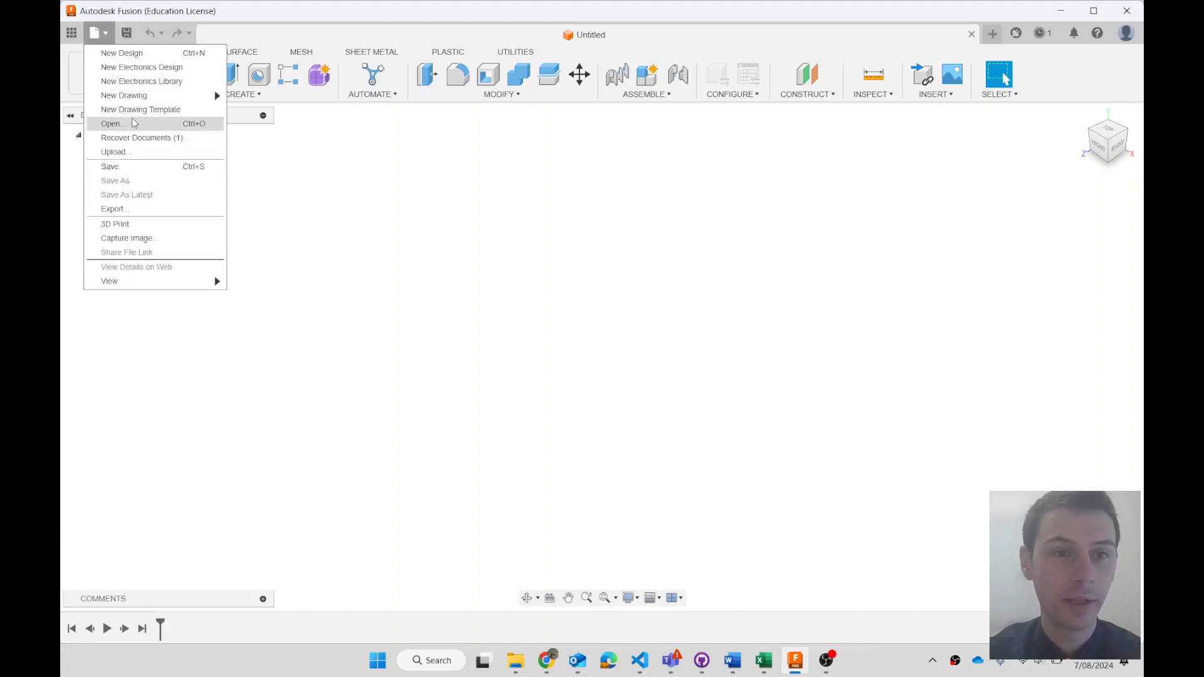
left_click(146, 154)
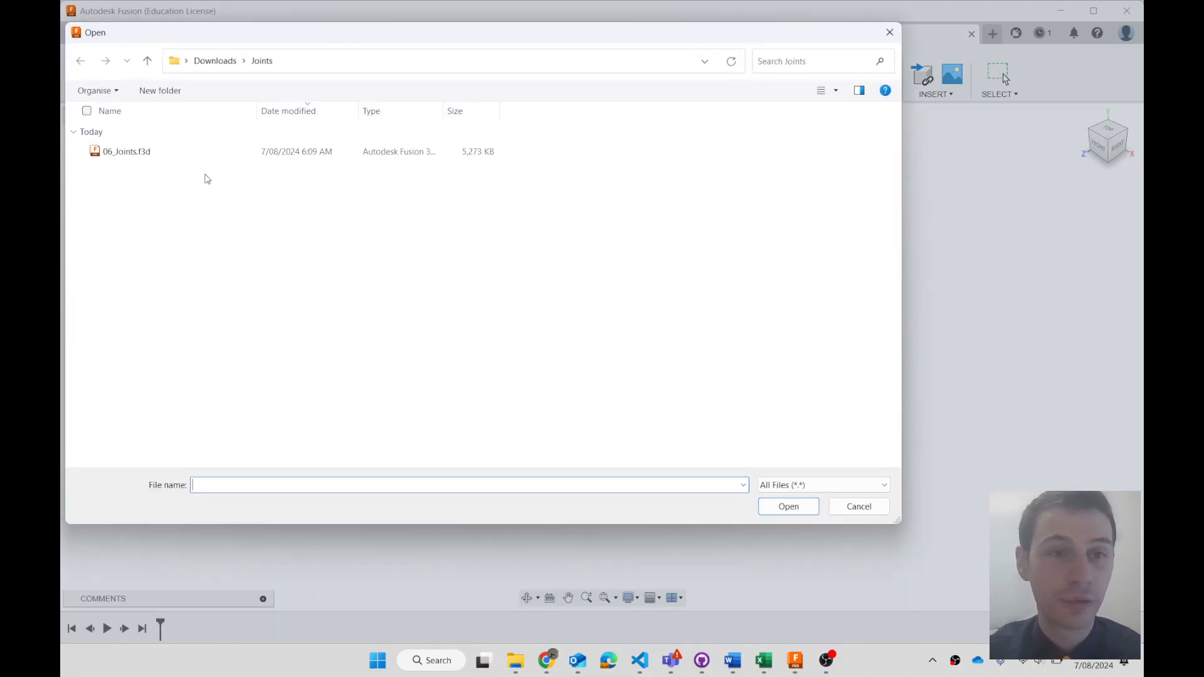
left_click(122, 161)
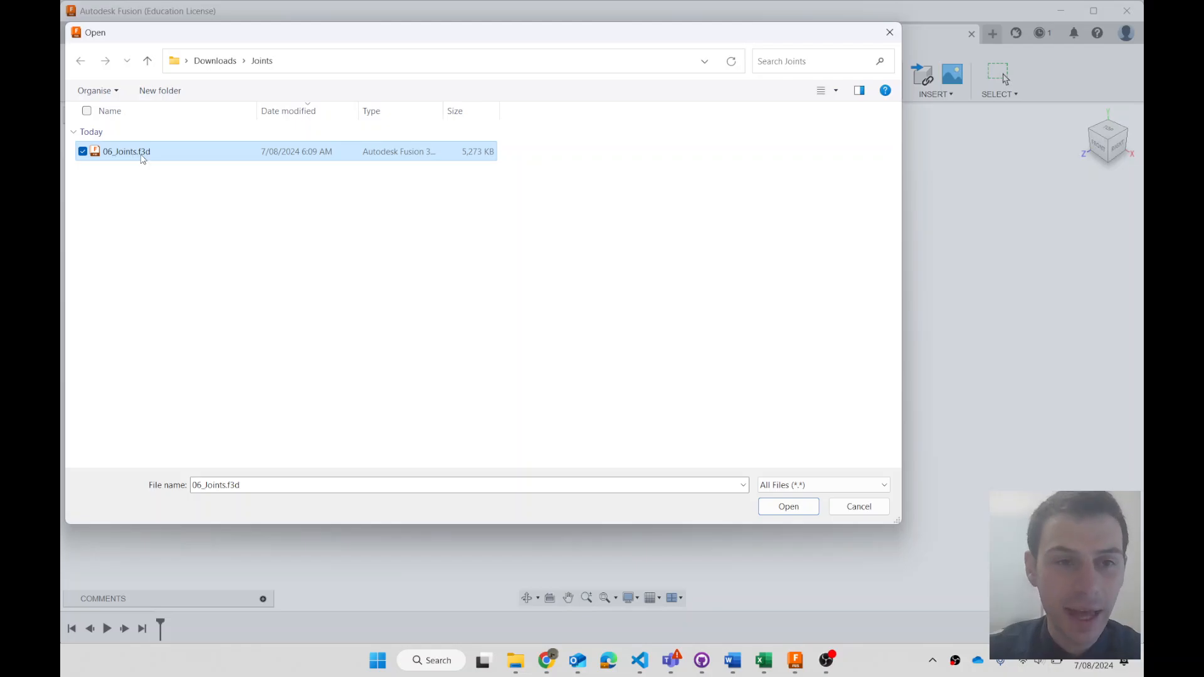
double_click(142, 157)
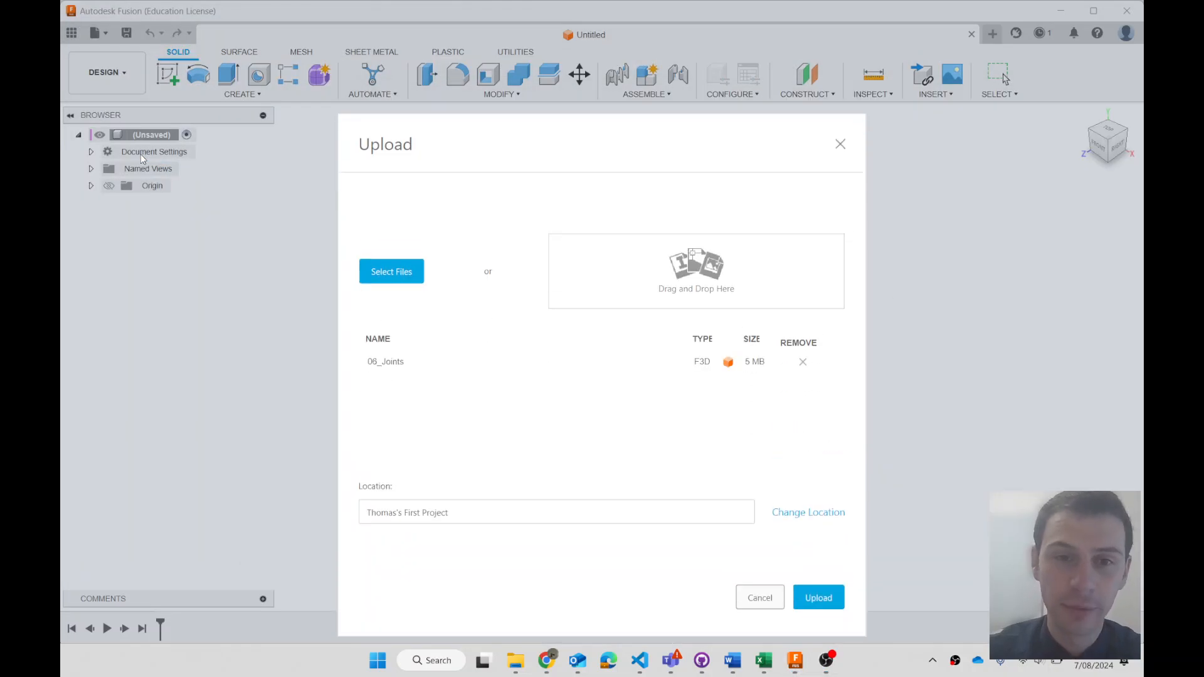
left_click(819, 598)
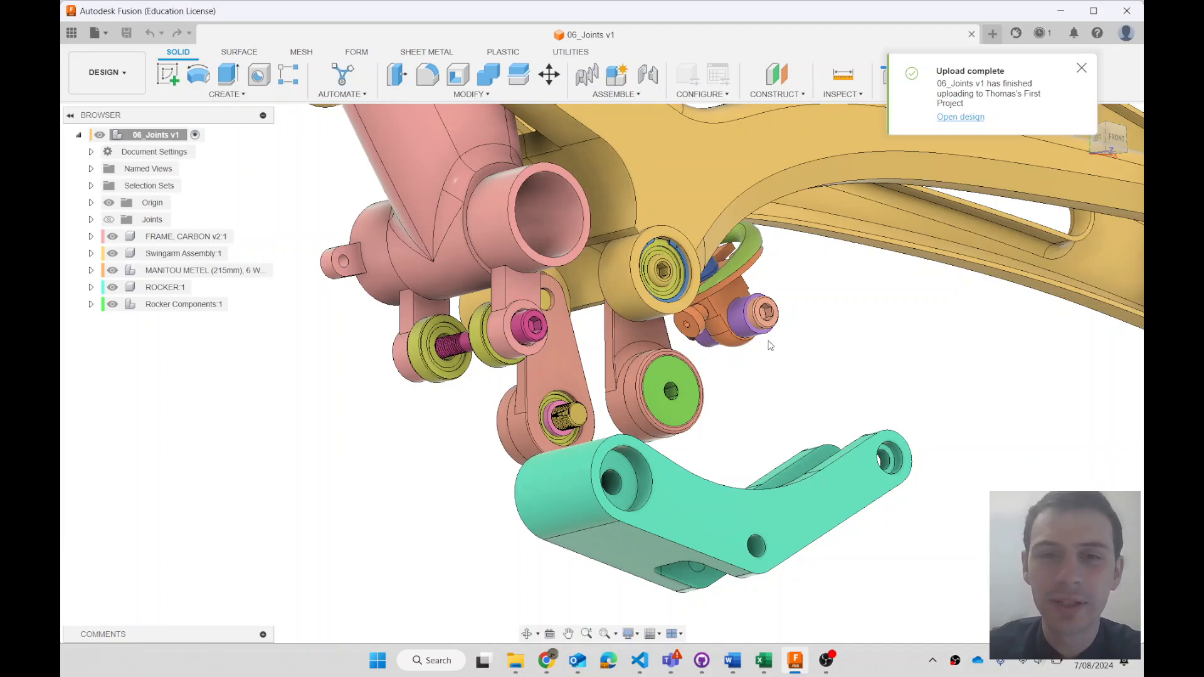
left_click(1081, 67)
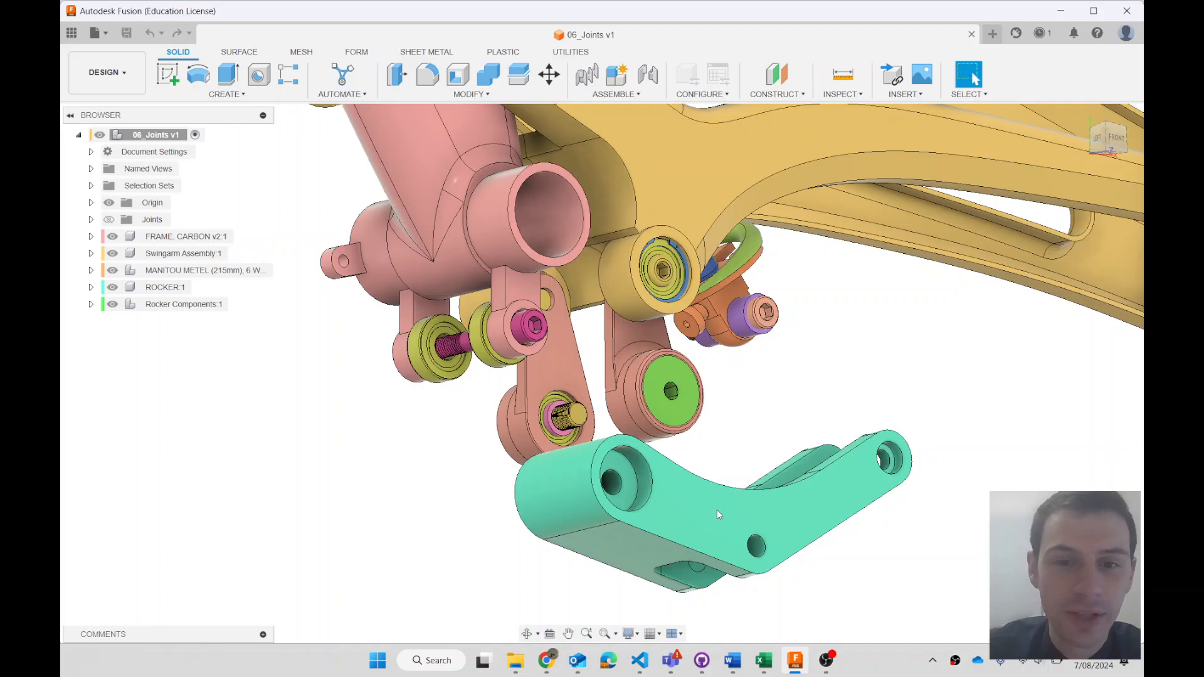
Identify the detached rocker and examine where it sits relative to the frame and swingarm
left_click(718, 510)
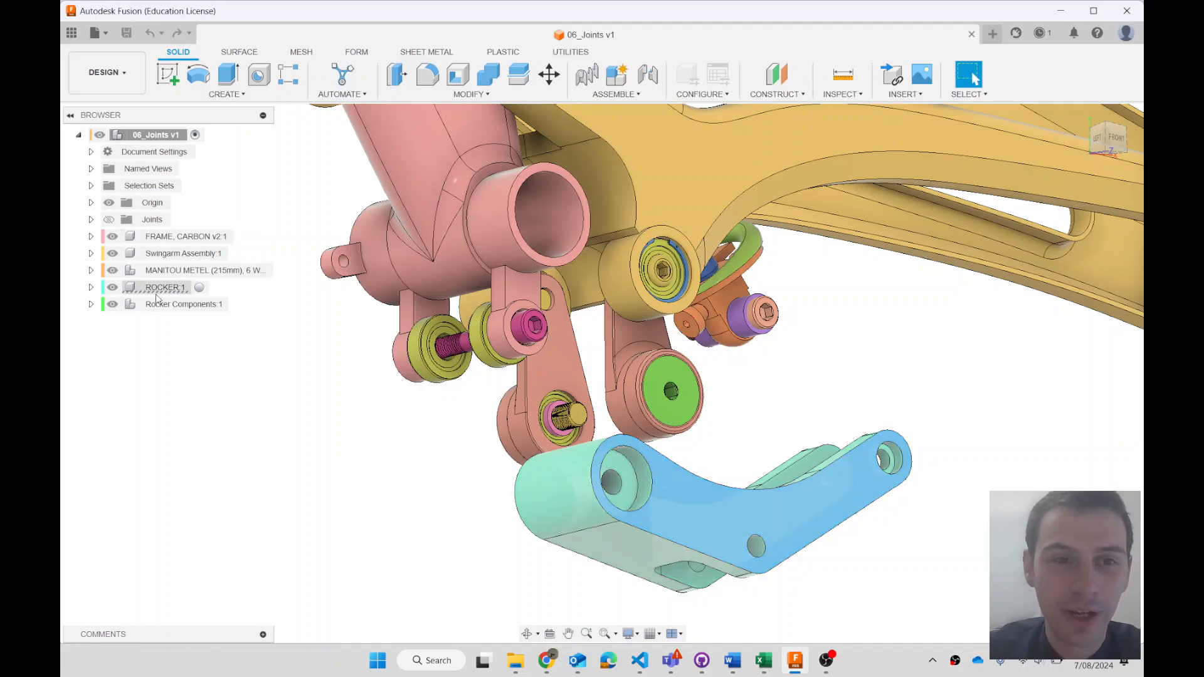
left_click(823, 381)
scroll(824, 387, "down", 10)
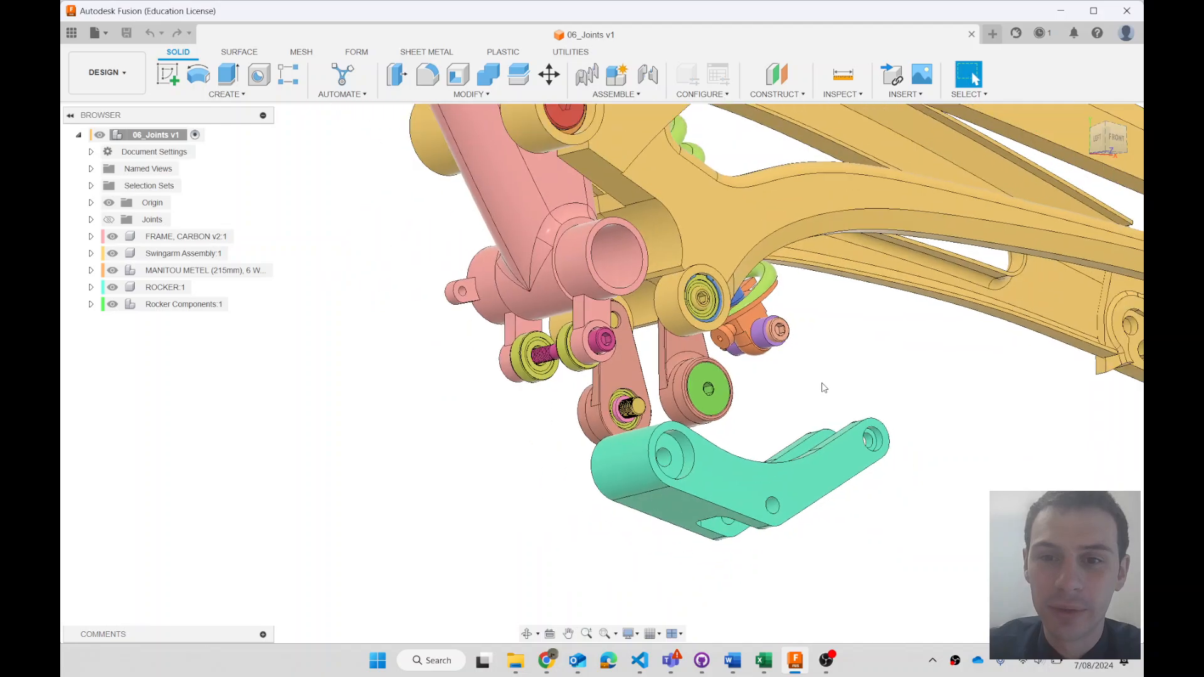
middle_click_drag(836, 375, 761, 438)
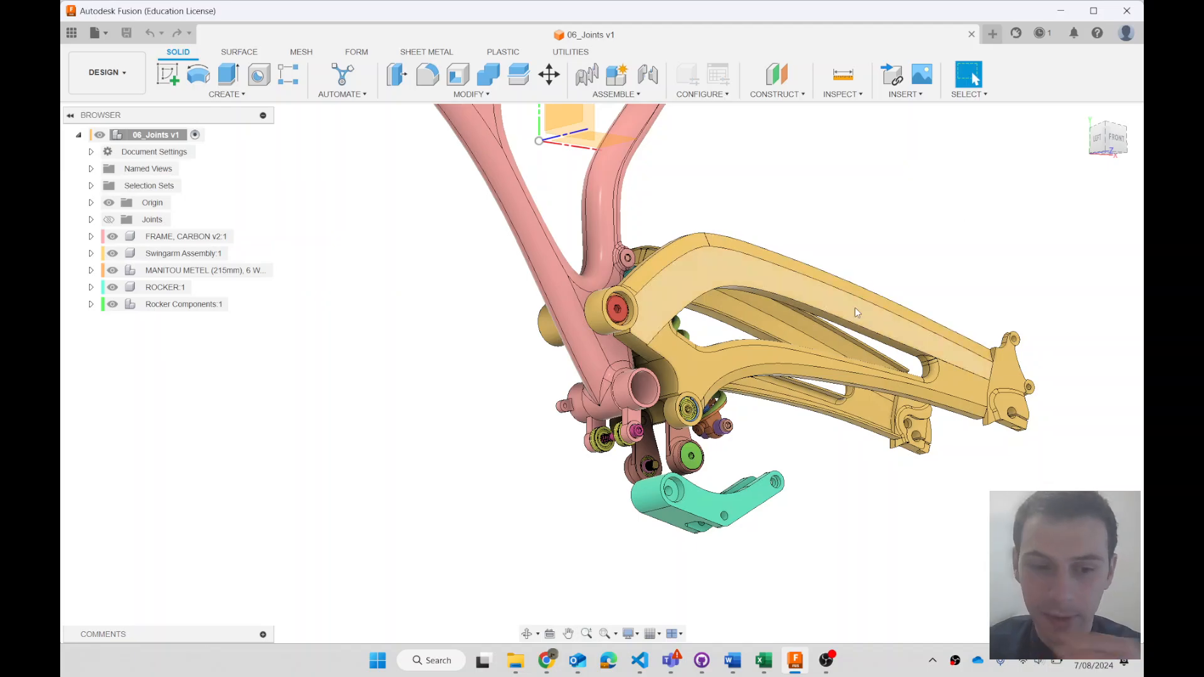
middle_click_drag(798, 451, 769, 394, "shift")
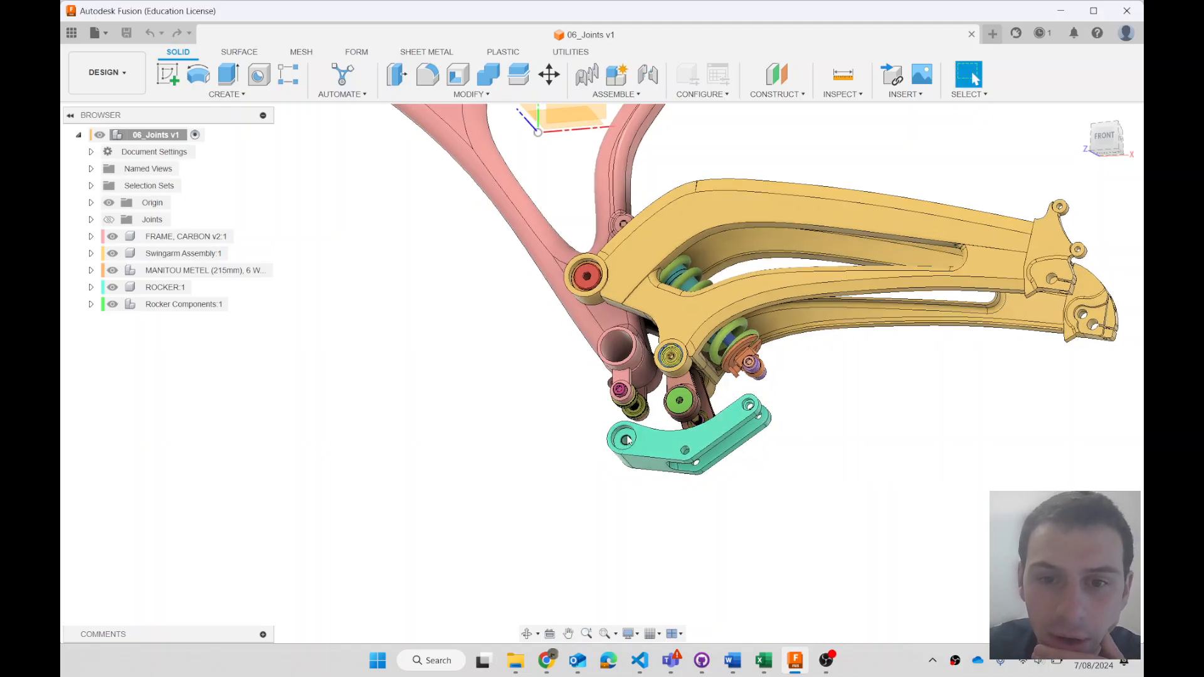
Switch the component color display off and back on
left_click(842, 94)
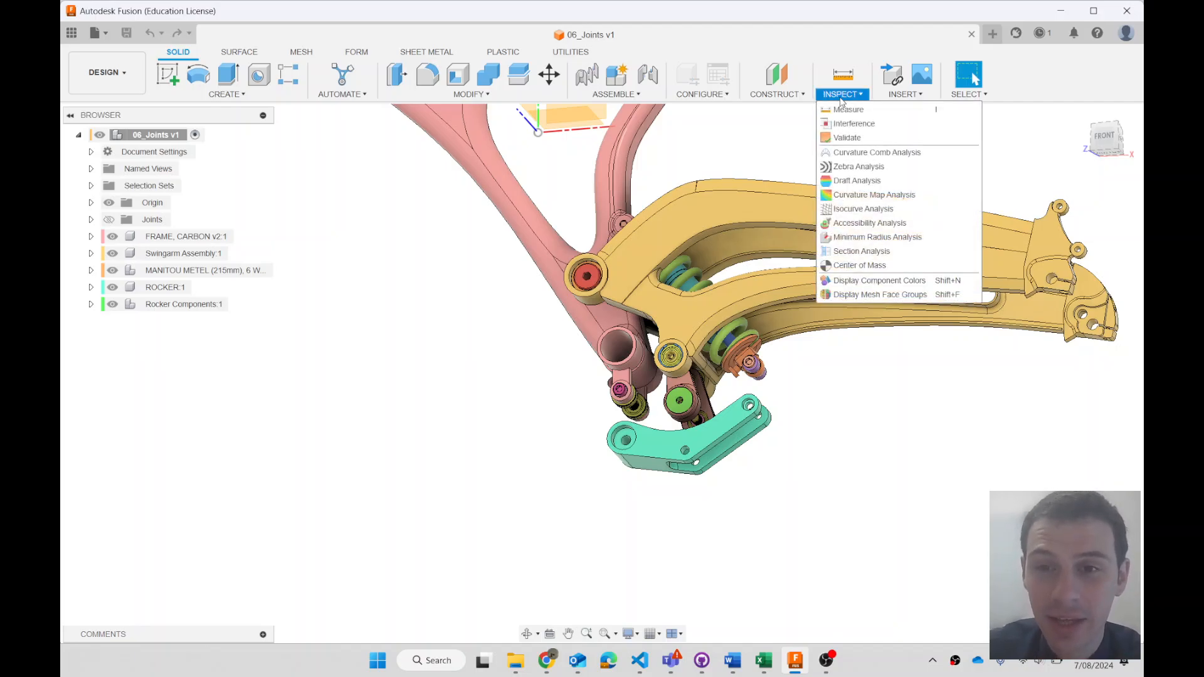
left_click(871, 287)
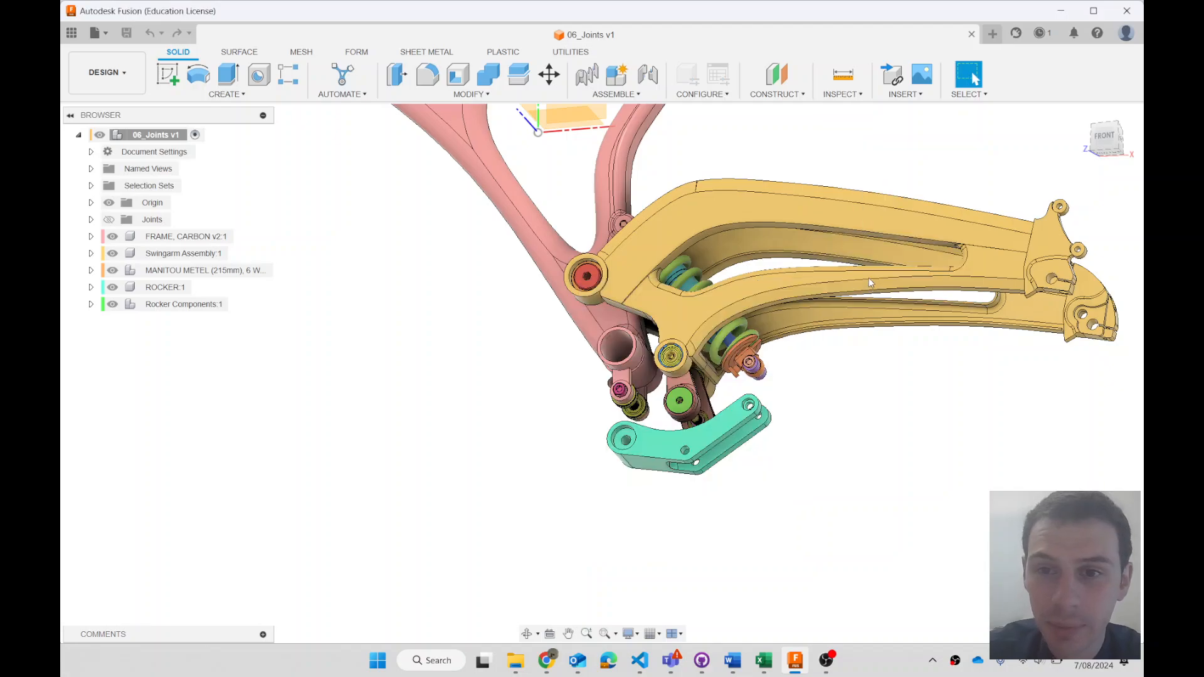
left_click(847, 95)
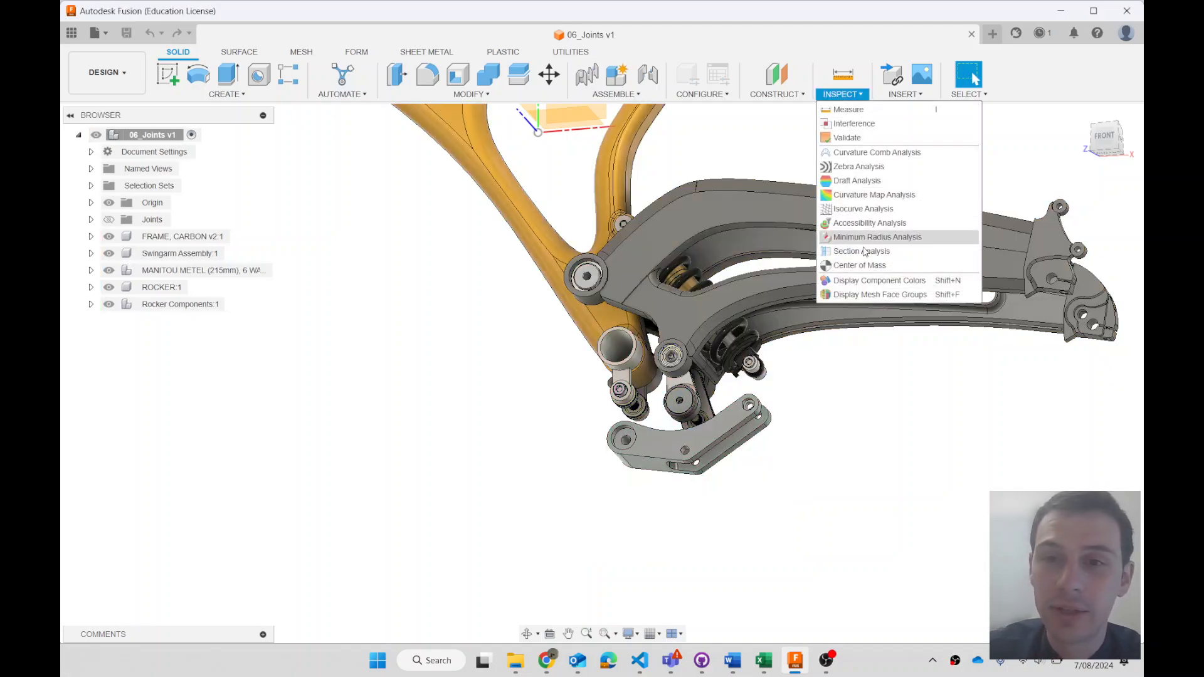
left_click(870, 283)
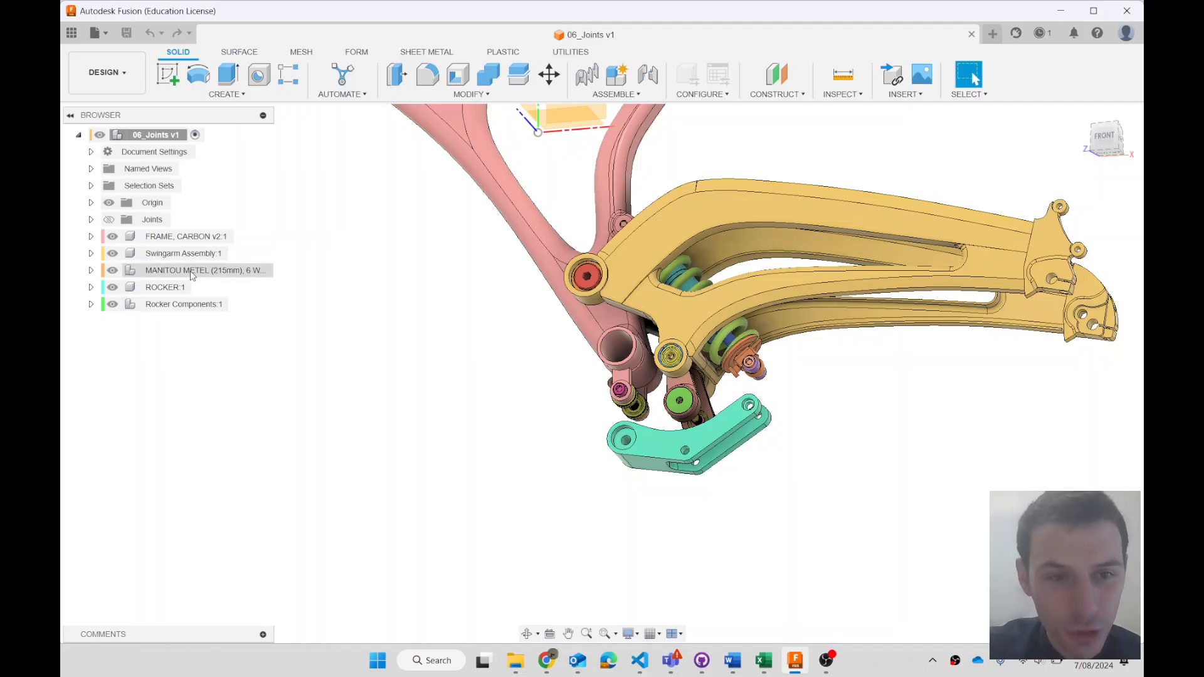
Highlight the frame, swingarm, Manitou shock, rocker and rocker components one after another to identify each in the model
left_click(188, 237)
left_click(188, 253)
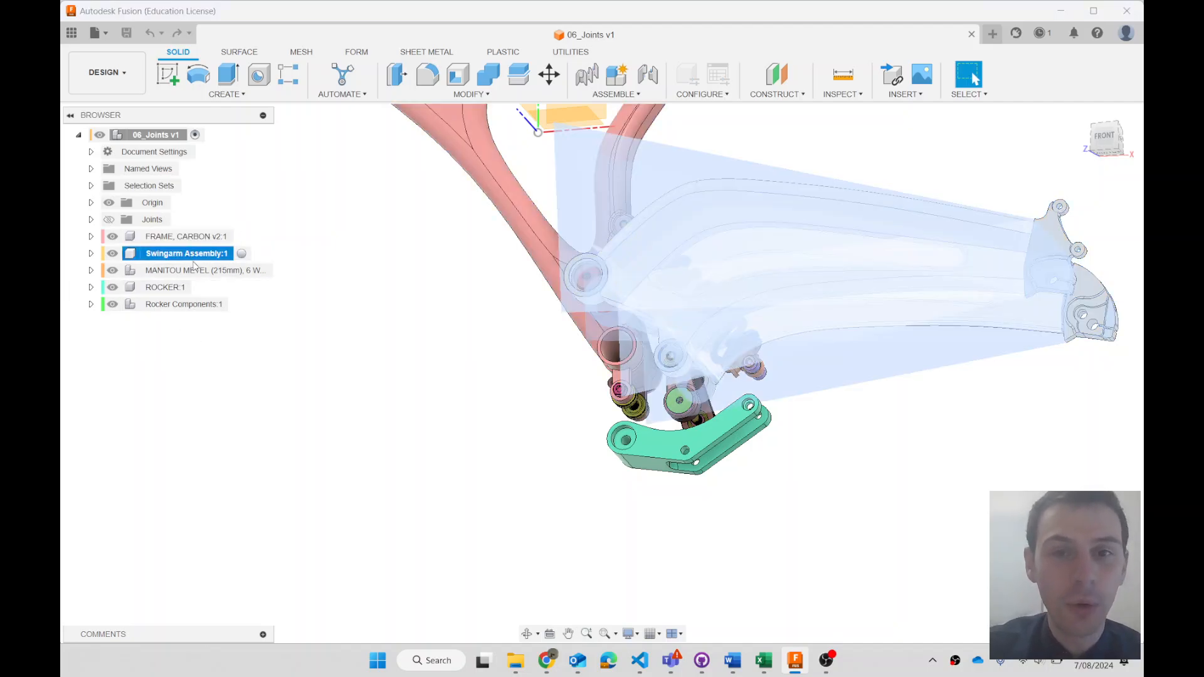
left_click(191, 270)
left_click(193, 288)
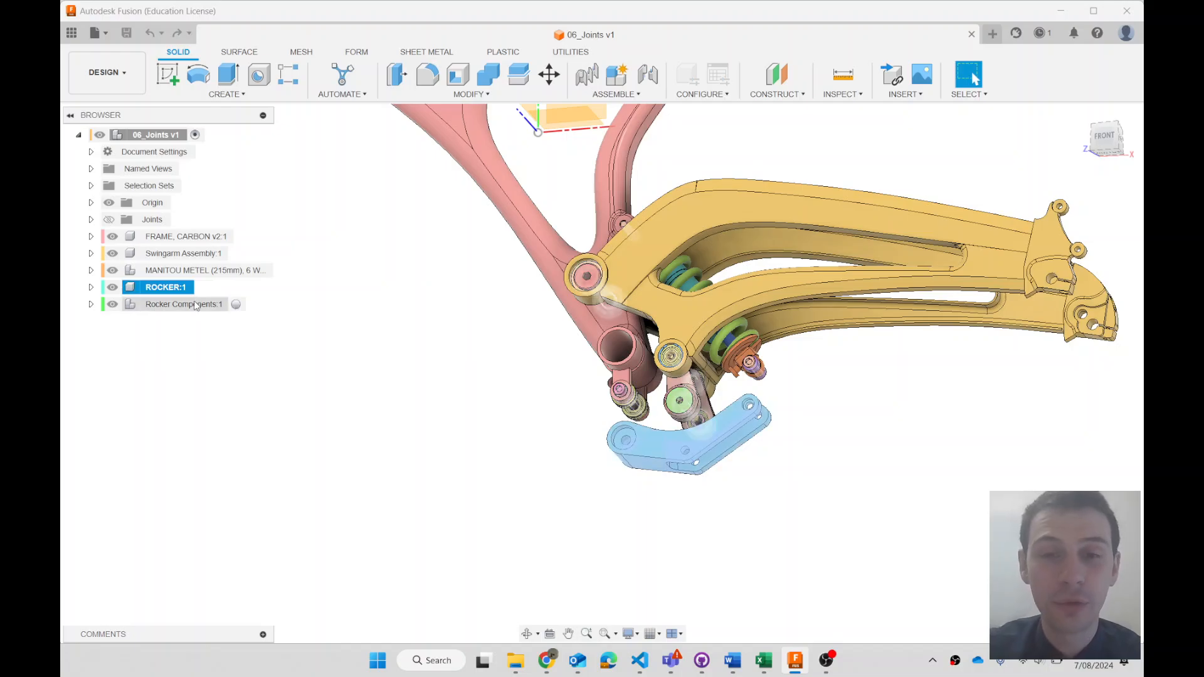
left_click(196, 305)
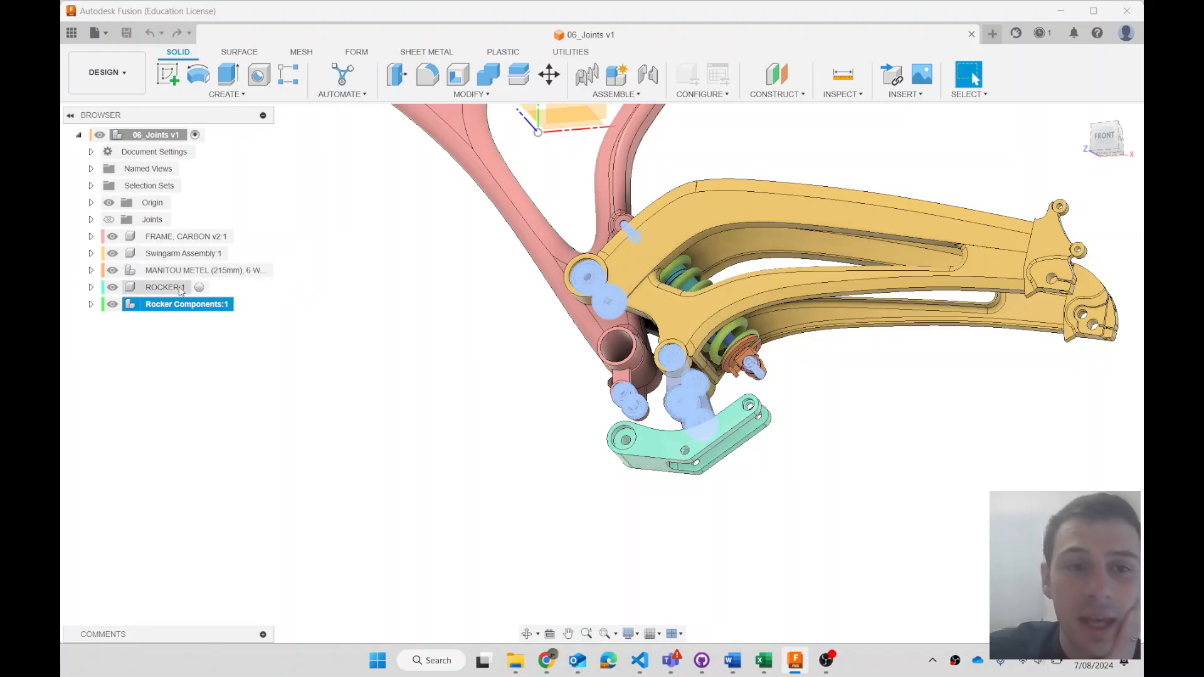
left_click(181, 288)
left_click(188, 271)
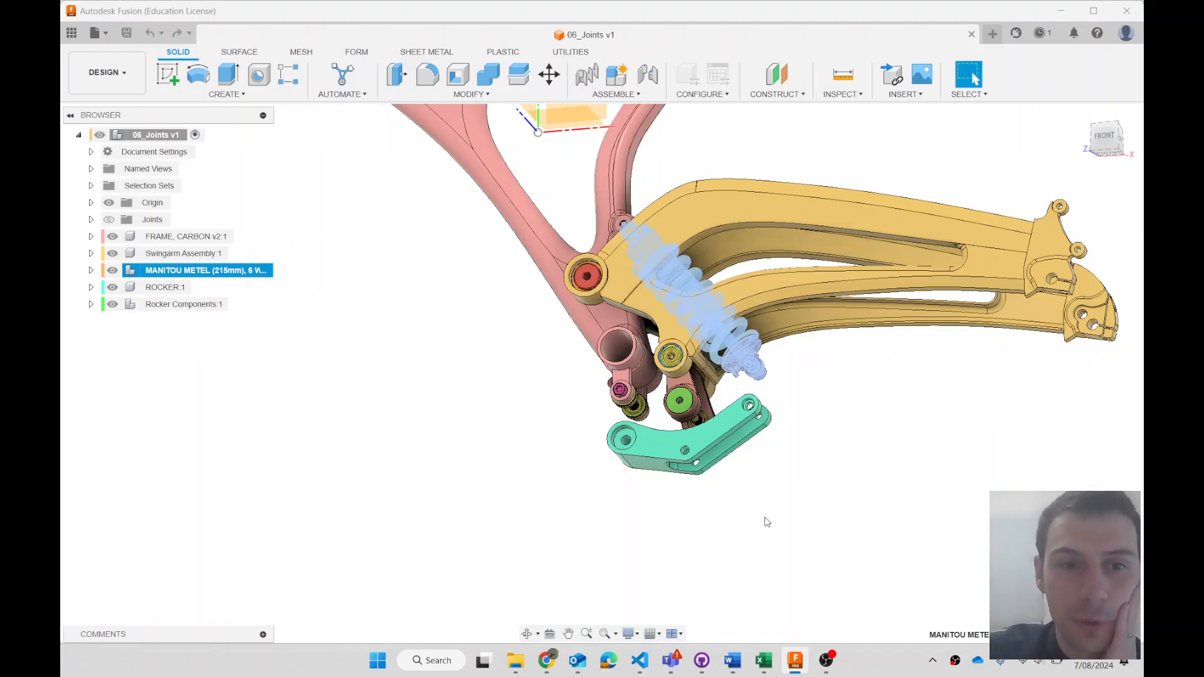
left_click(509, 435)
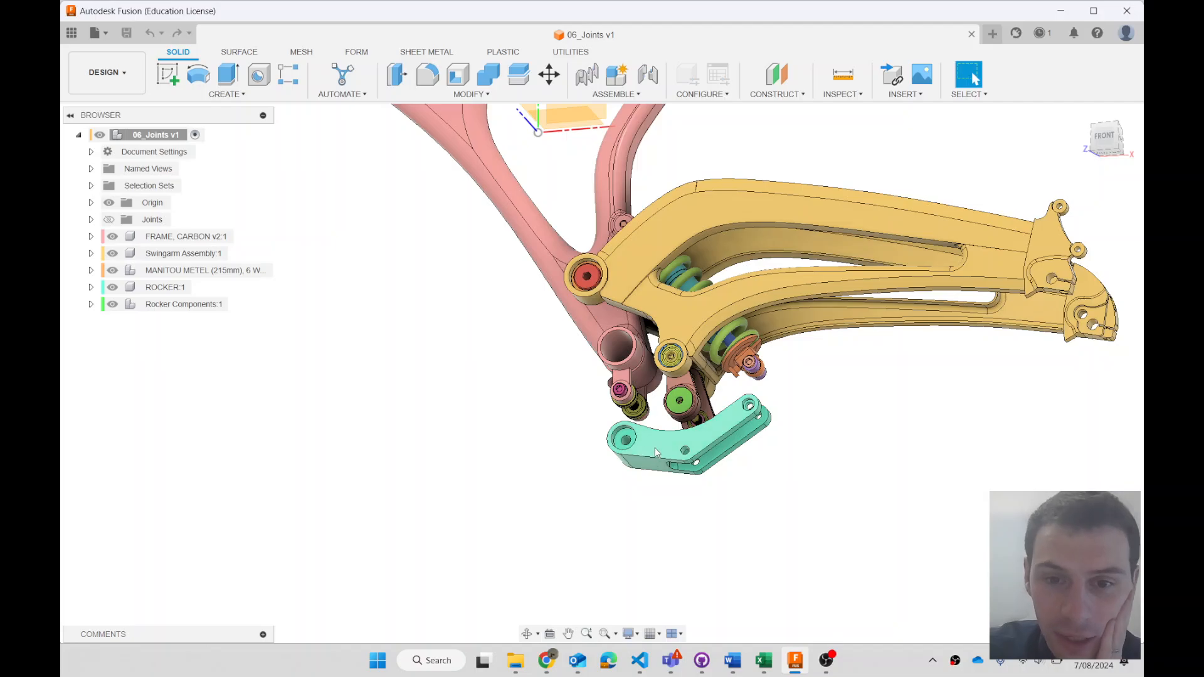
Examine the rocker's mounting holes and the shock's lower mounting bolt that they connect to
scroll(660, 447, "up", 2)
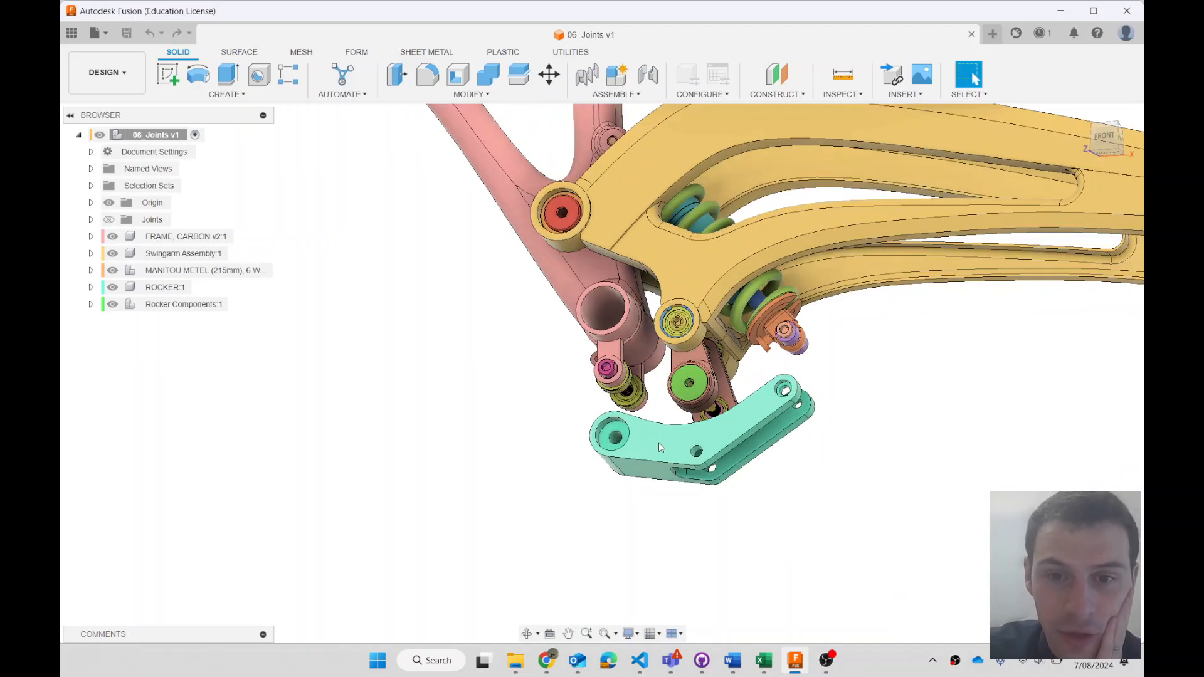
left_click(183, 288)
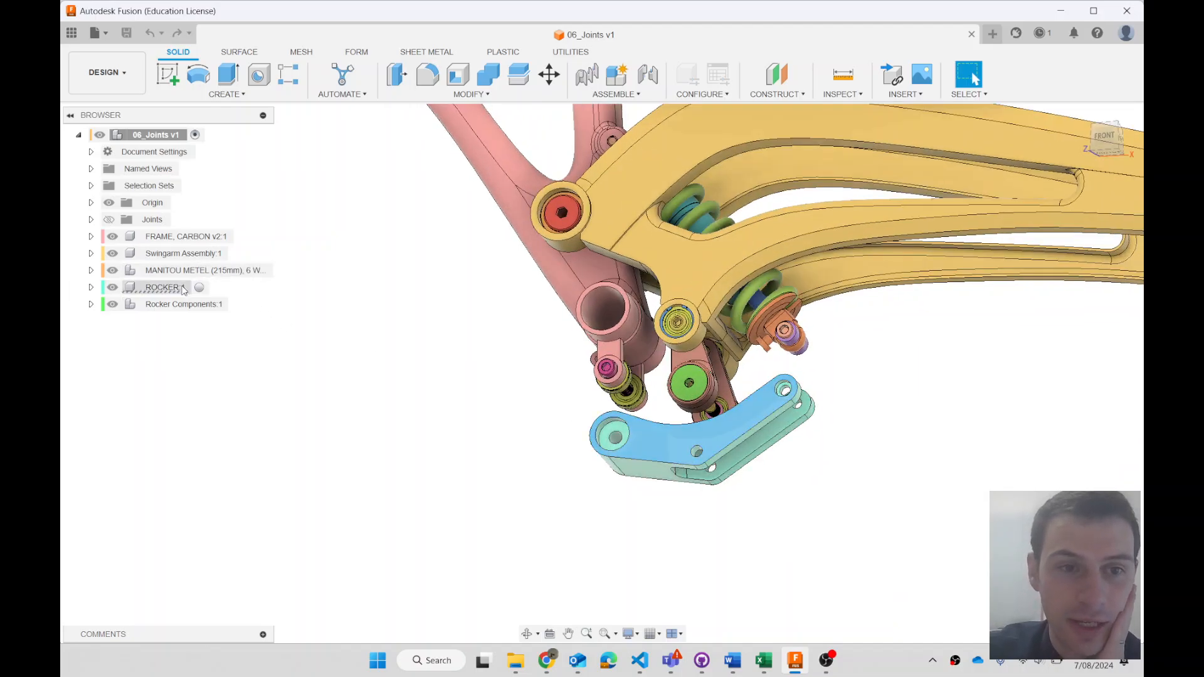
left_click(513, 489)
scroll(860, 377, "up", 2)
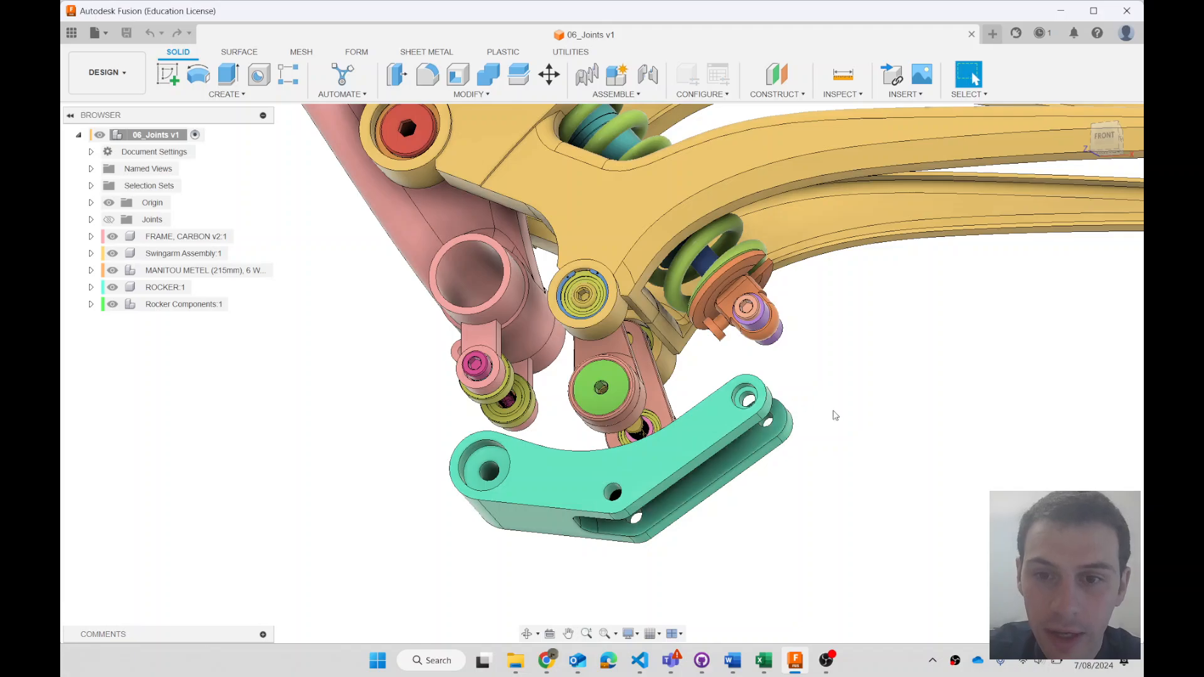
middle_click_drag(834, 416, 688, 446, "shift")
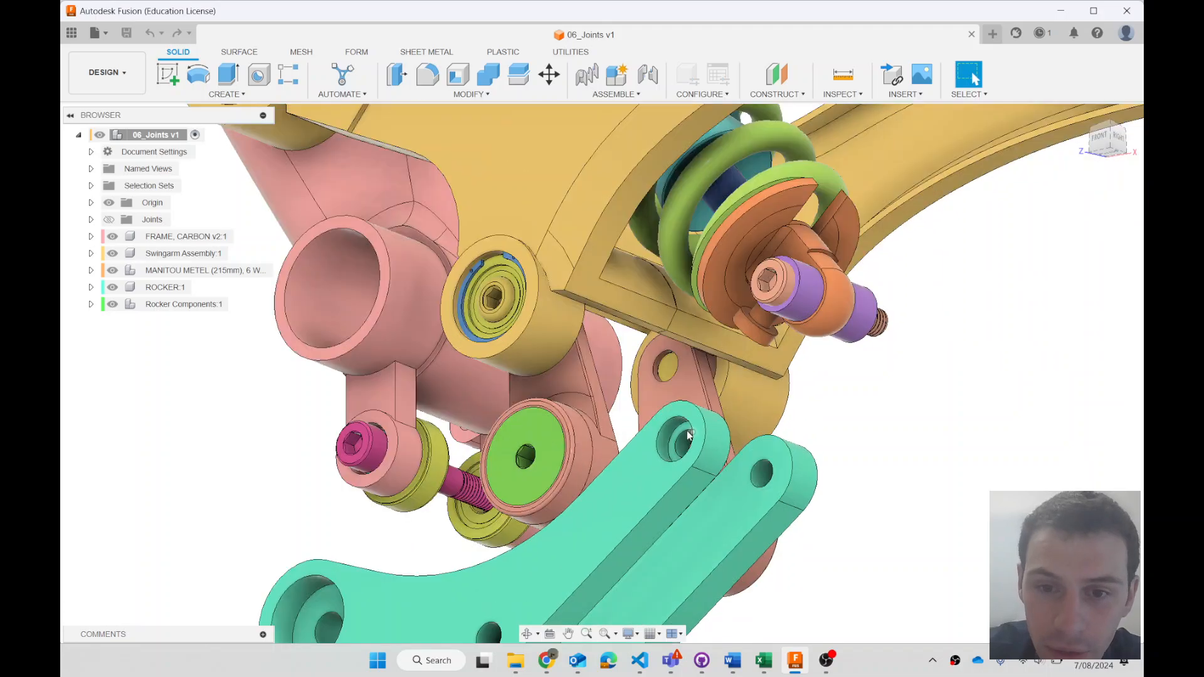
scroll(688, 445, "up", 3)
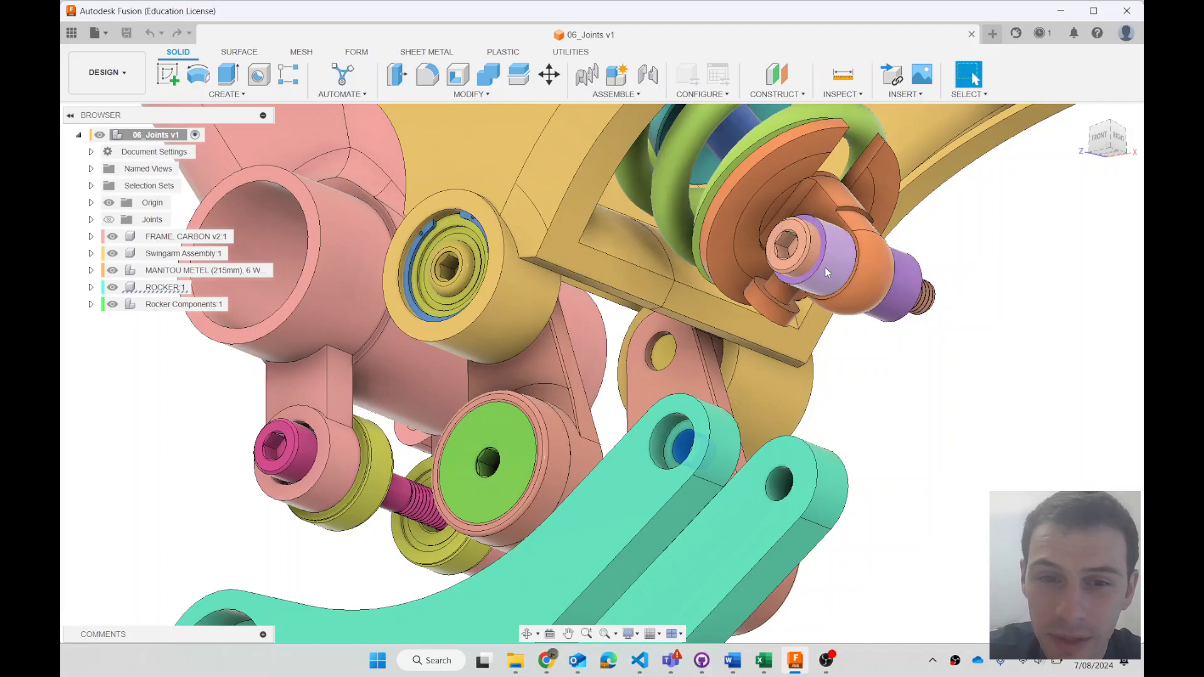
scroll(825, 267, "down", 5)
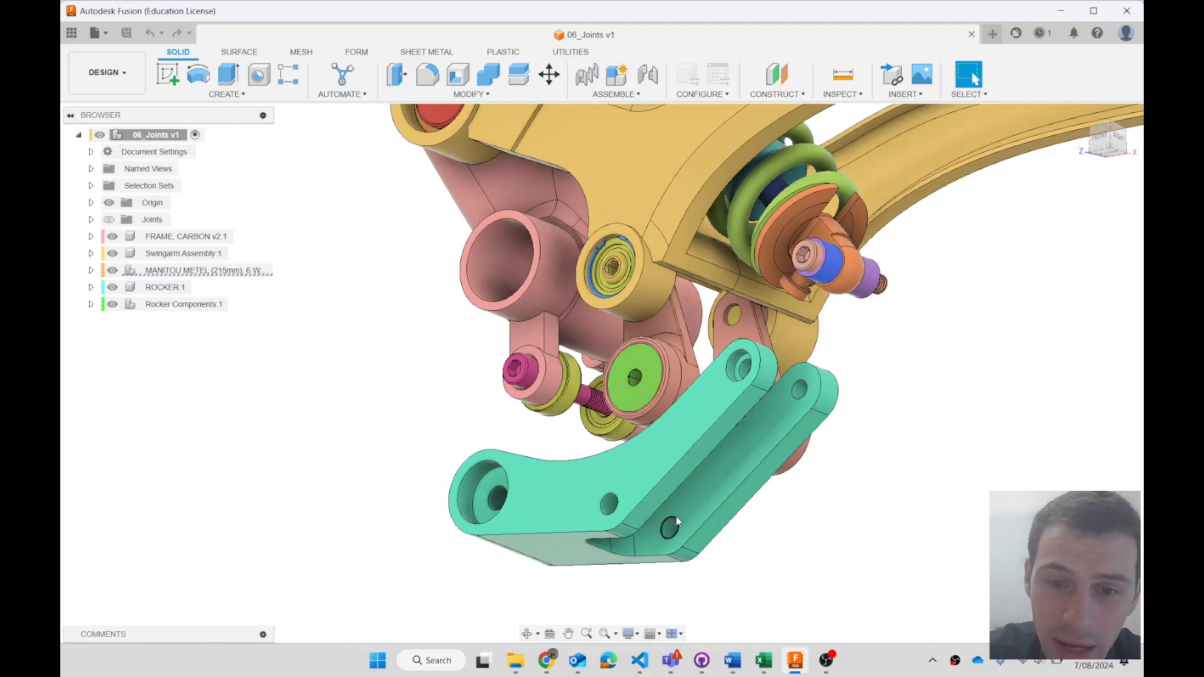
scroll(670, 533, "up", 2)
scroll(669, 536, "up", 1)
scroll(668, 536, "down", 2)
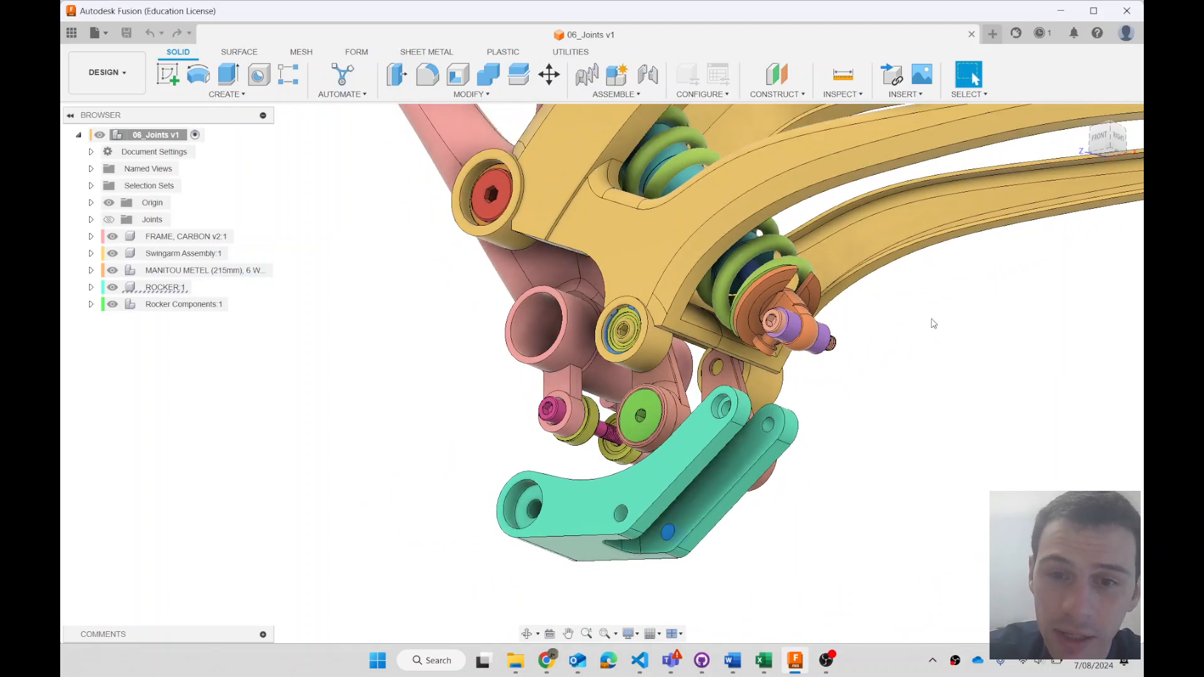
Examine the rocker's fork and the linkage bolts from behind, and check the inner face of its large bearing bore
left_click(527, 634)
left_click_drag(543, 438, 496, 467)
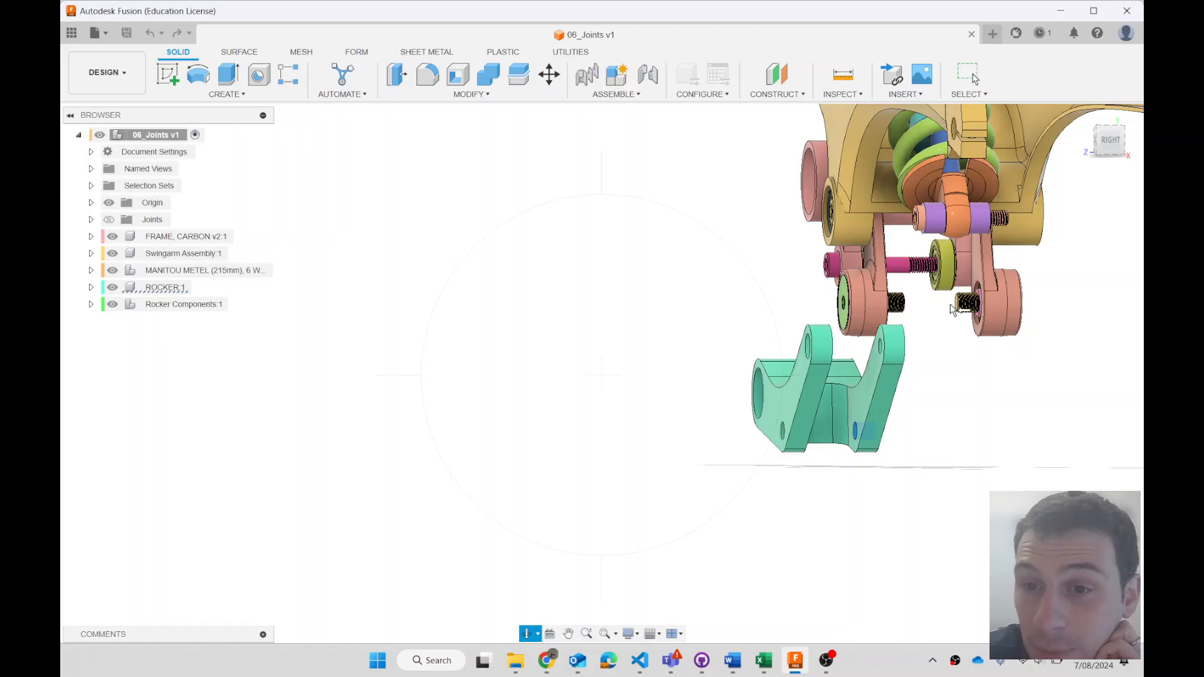
left_click_drag(784, 339, 796, 404)
left_click_drag(589, 377, 618, 376)
scroll(617, 375, "up", 5)
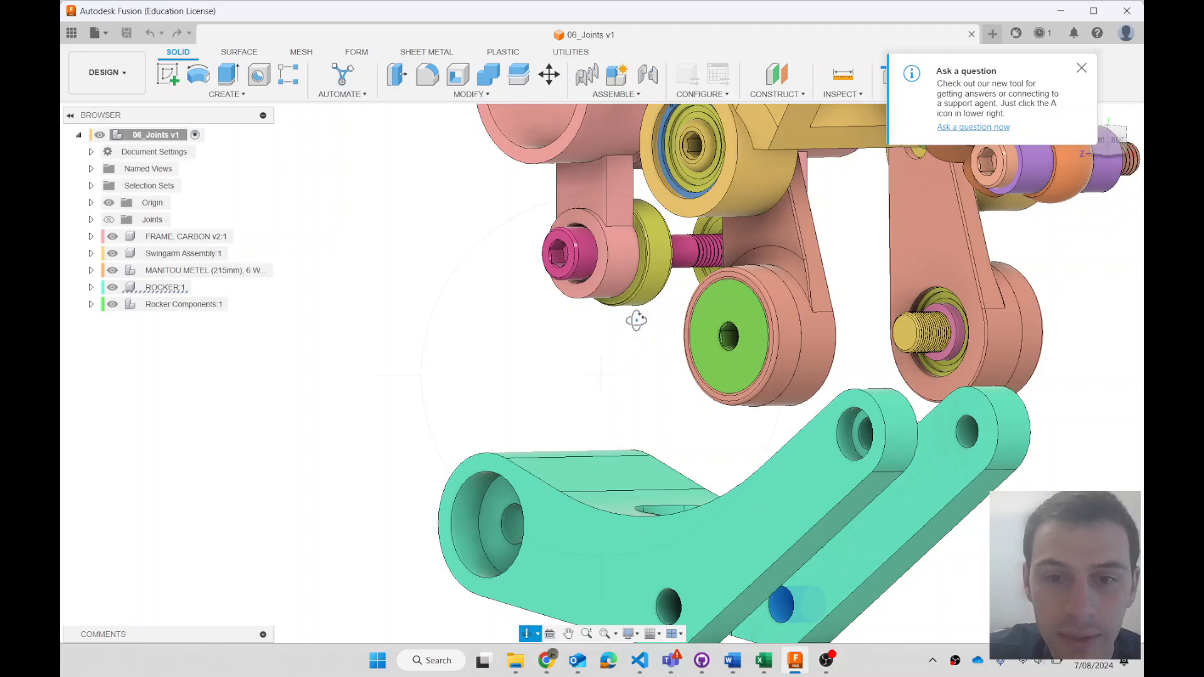
key("Escape")
scroll(656, 276, "down", 2)
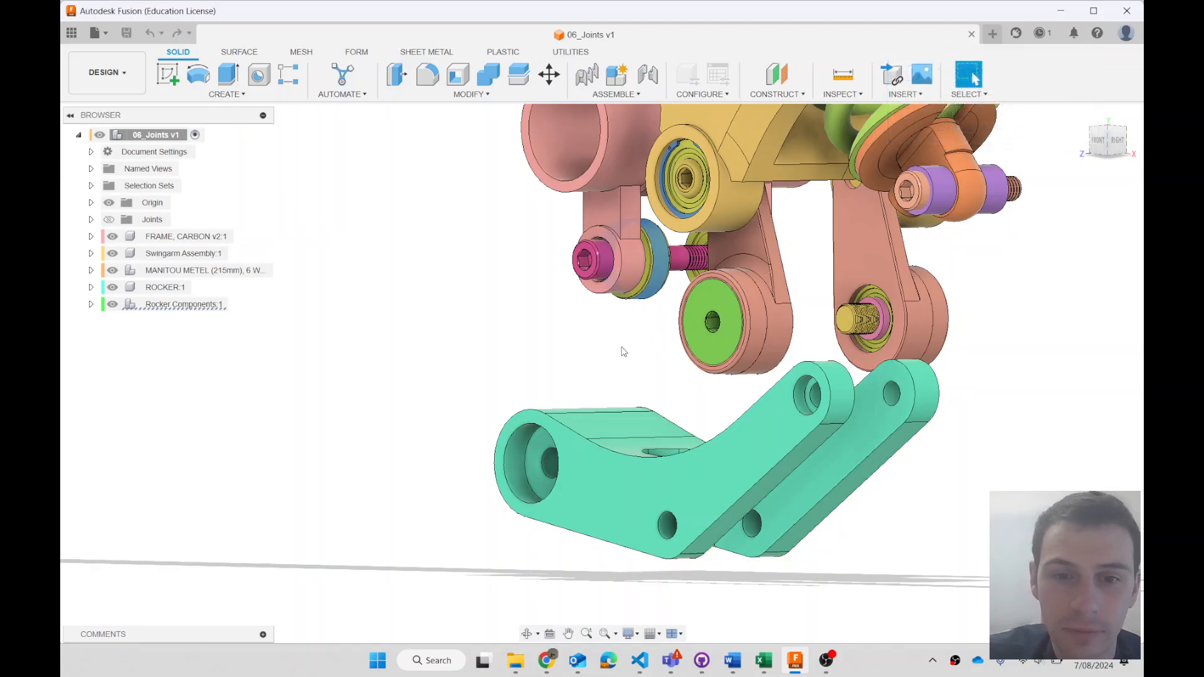
middle_click_drag(564, 341, 672, 304, "shift")
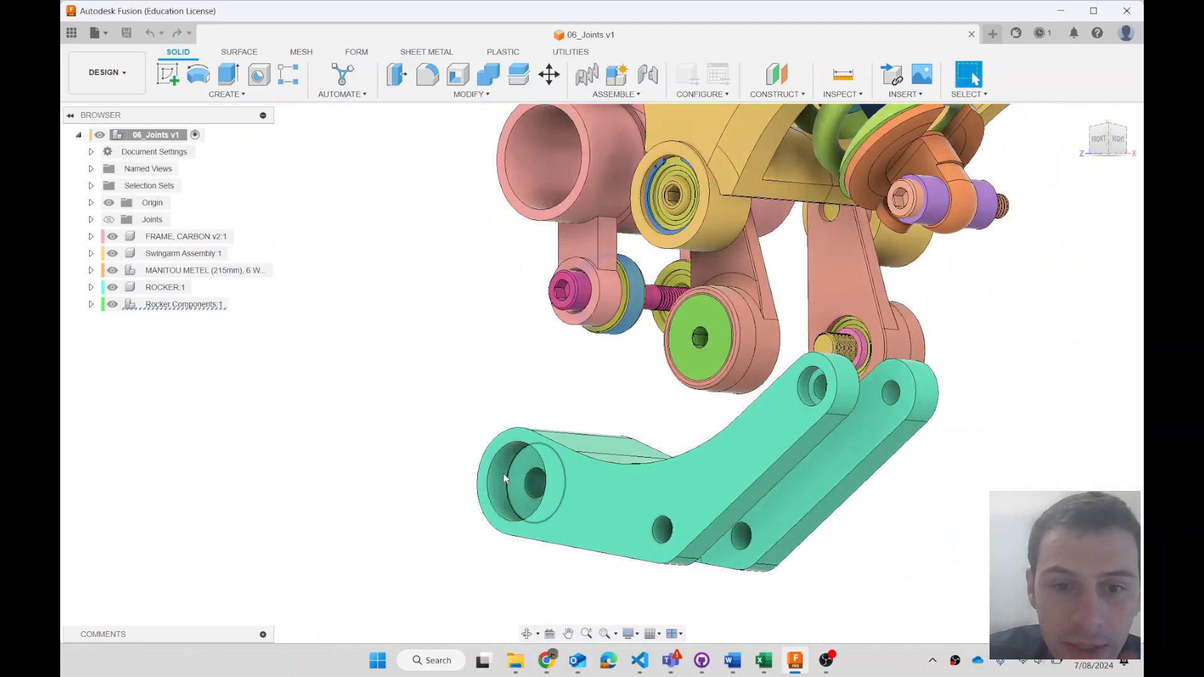
left_click(504, 478)
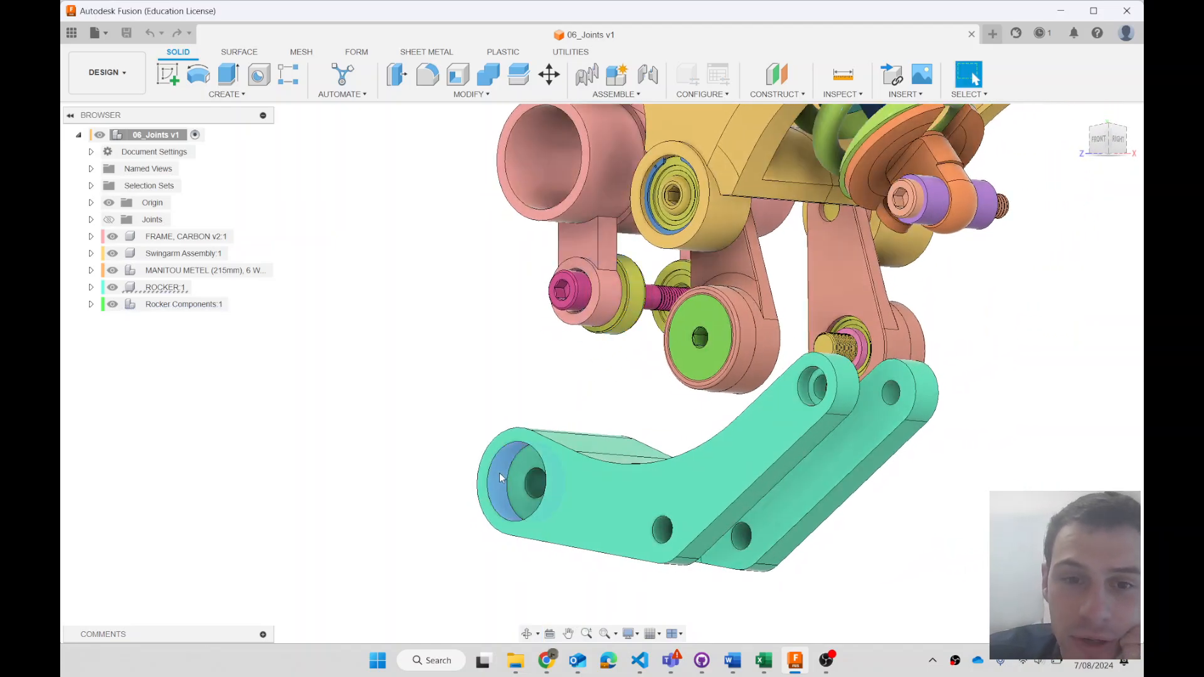
left_click(526, 385)
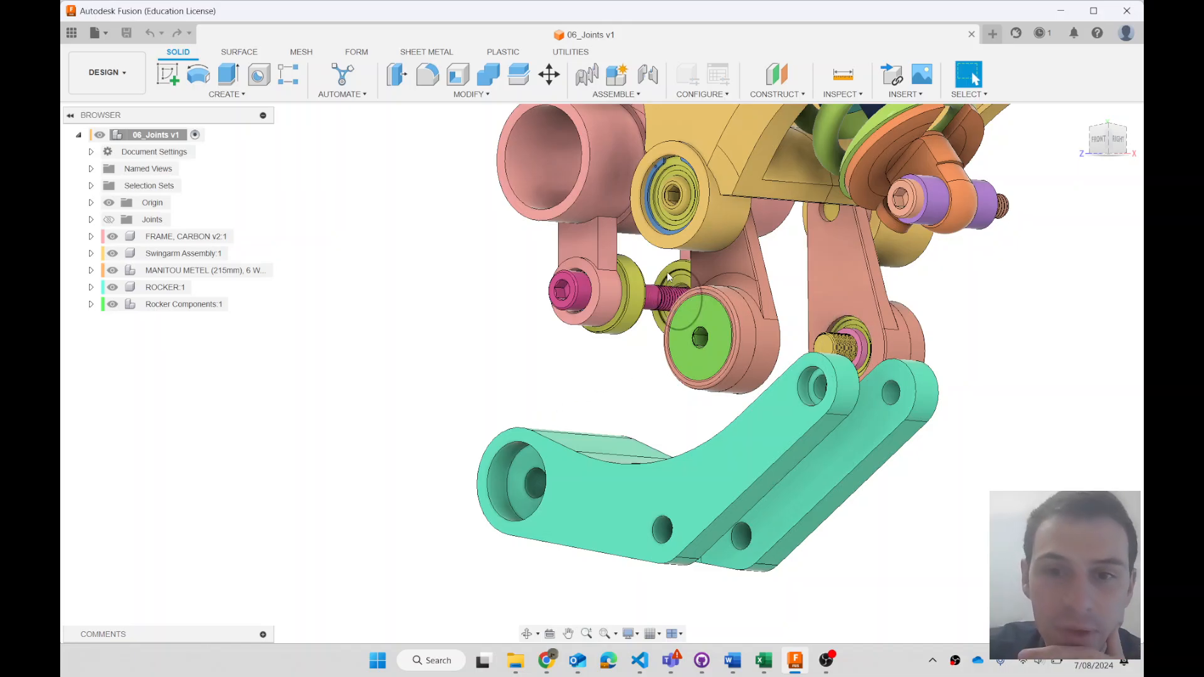
Examine the bearings and bolt on the frame's lower lugs where the rocker's large bore mounts
scroll(672, 274, "up", 2)
scroll(677, 271, "up", 3)
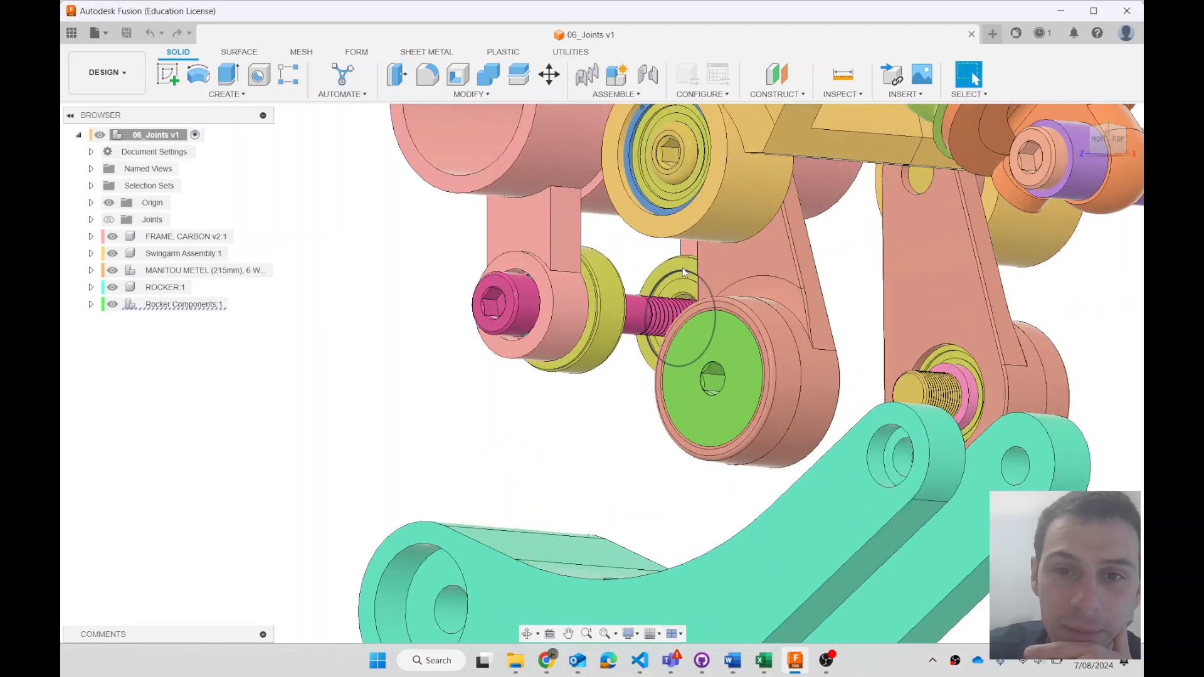
scroll(685, 265, "down", 4)
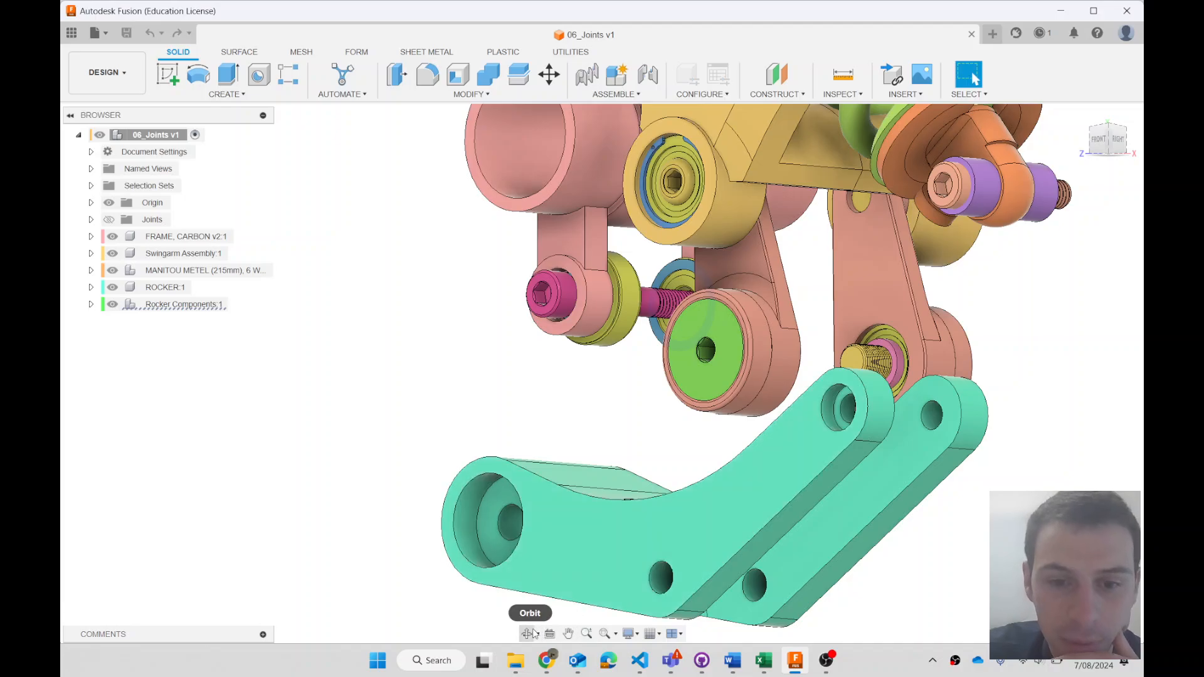
middle_click_drag(531, 629, 971, 562, "shift")
middle_click_drag(540, 380, 674, 439, "shift")
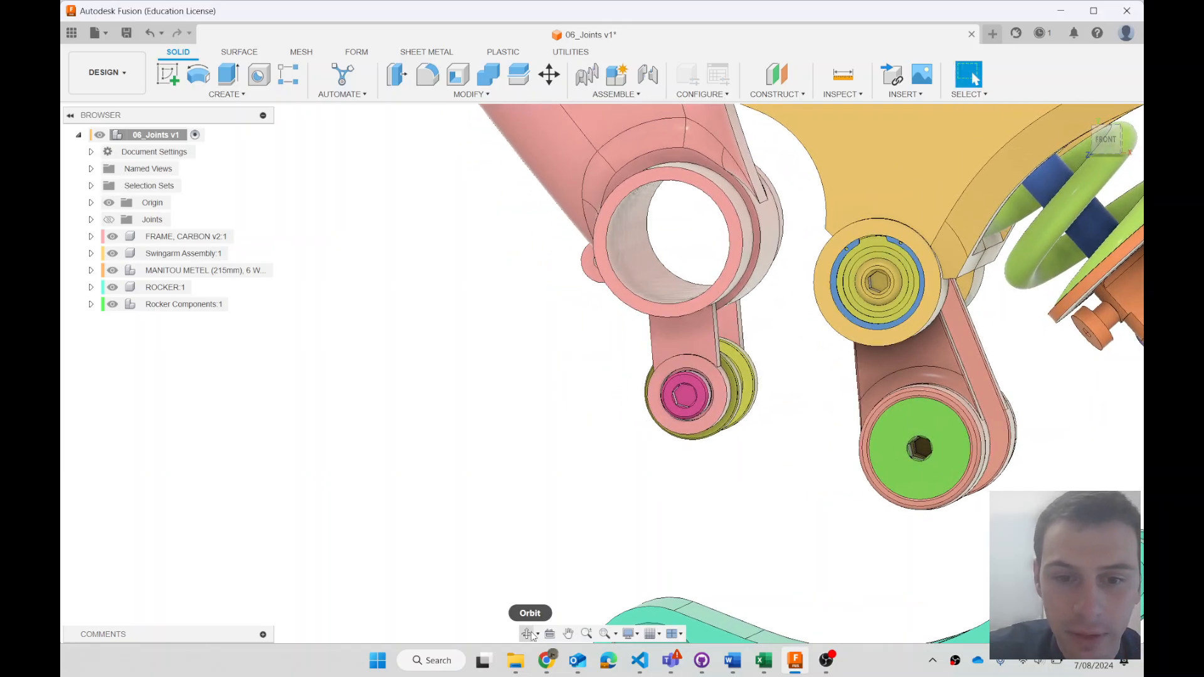
Examine the rocker's large bearing bore from both sides in relation to the bearings and bolts on the frame's lower lugs
left_click(528, 634)
left_click_drag(683, 468, 678, 418)
middle_click_drag(445, 361, 759, 418)
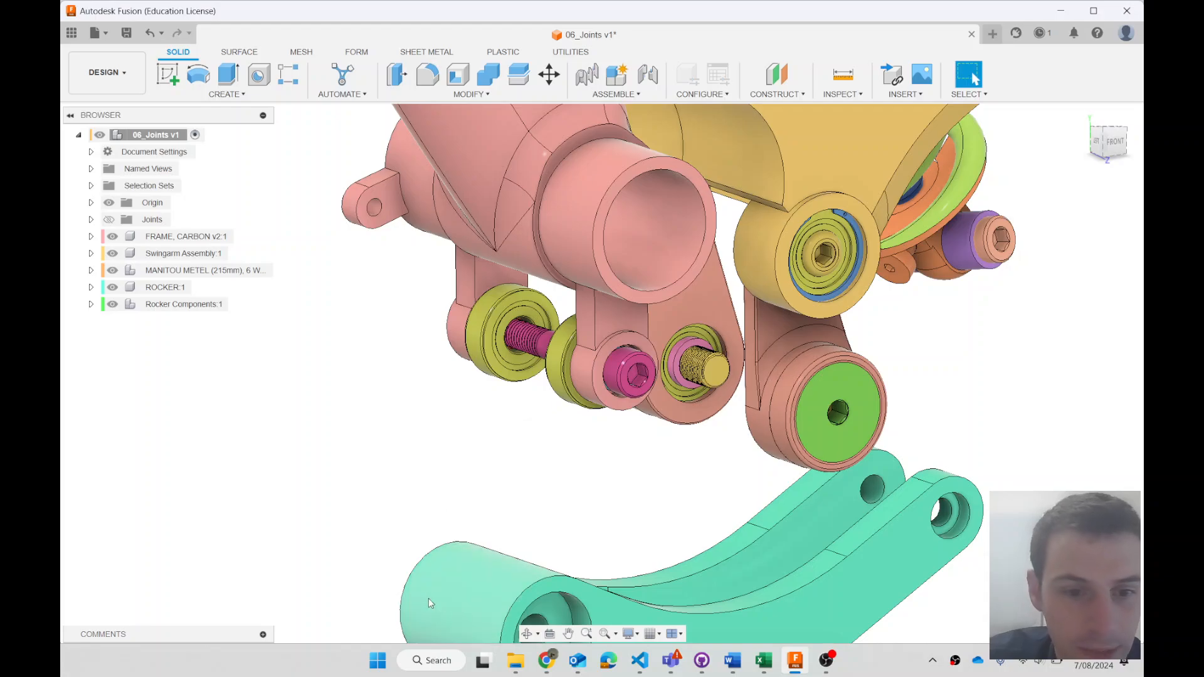
left_click(568, 634)
left_click_drag(559, 596, 559, 329)
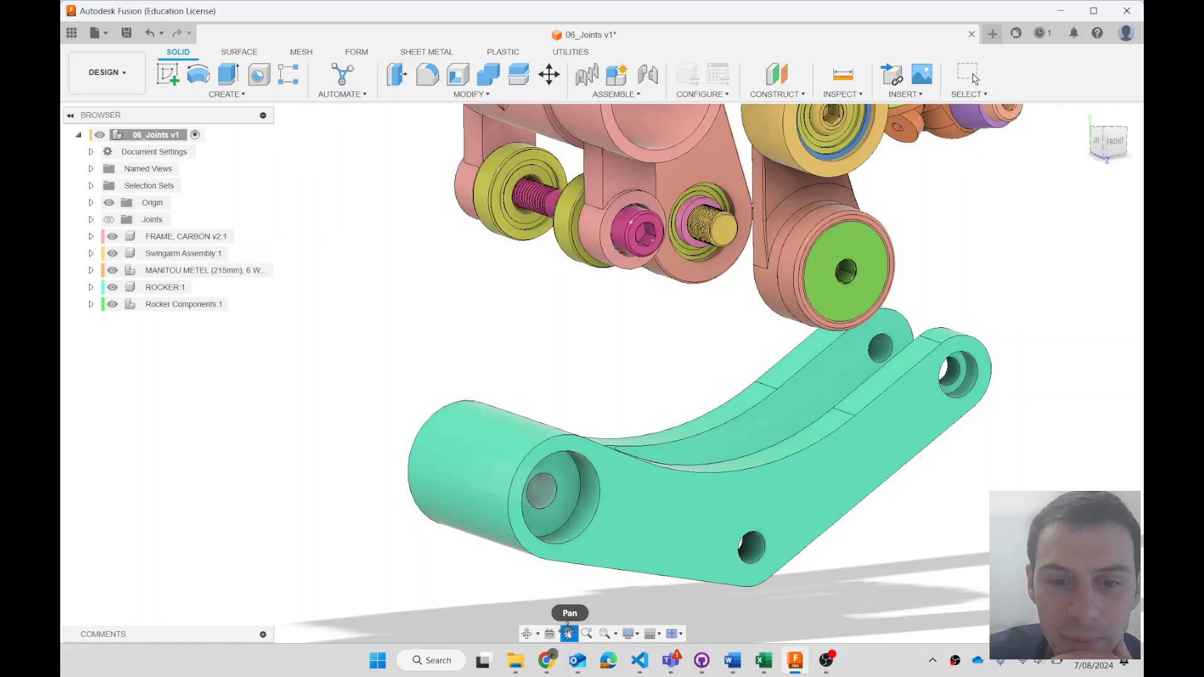
left_click(537, 633)
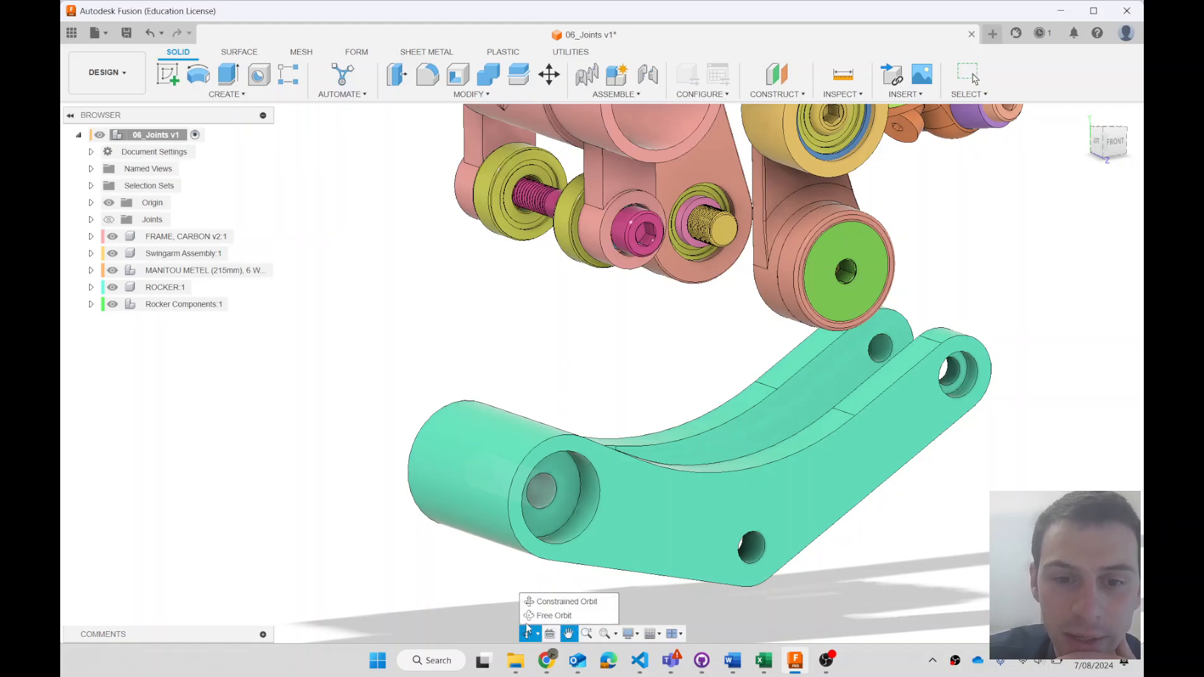
left_click(568, 602)
mouse_move(589, 394)
left_mouse_down()
mouse_move(635, 401)
mouse_move(591, 395)
mouse_move(589, 410)
left_mouse_up()
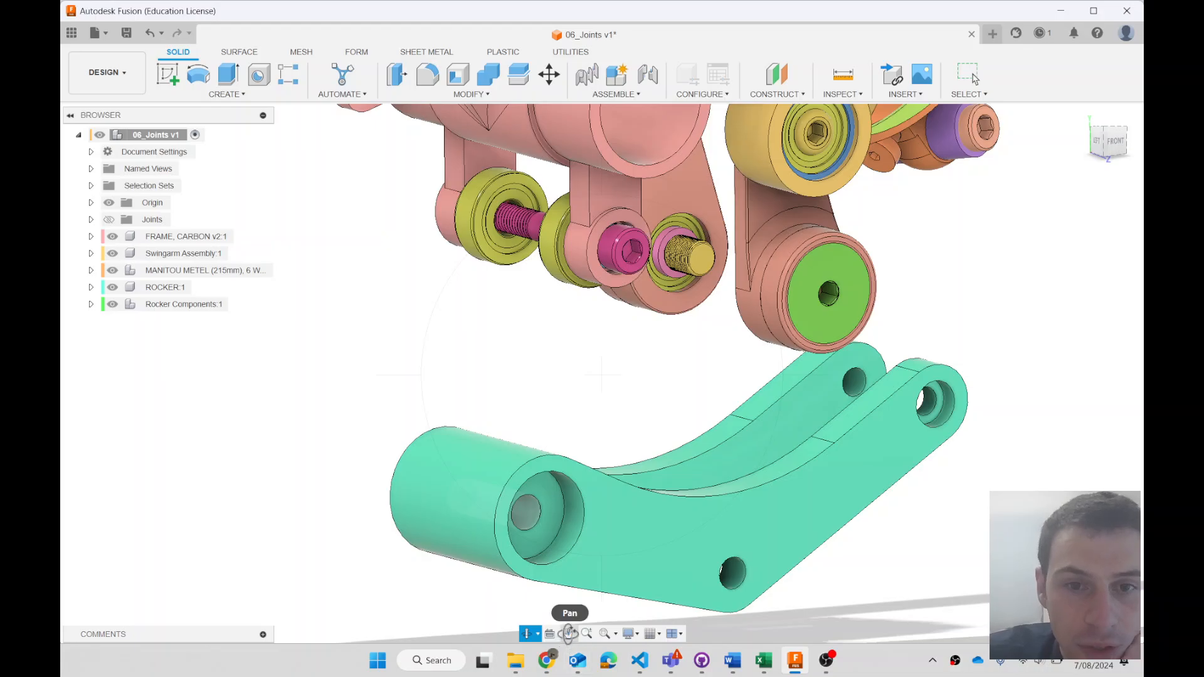
left_click(568, 634)
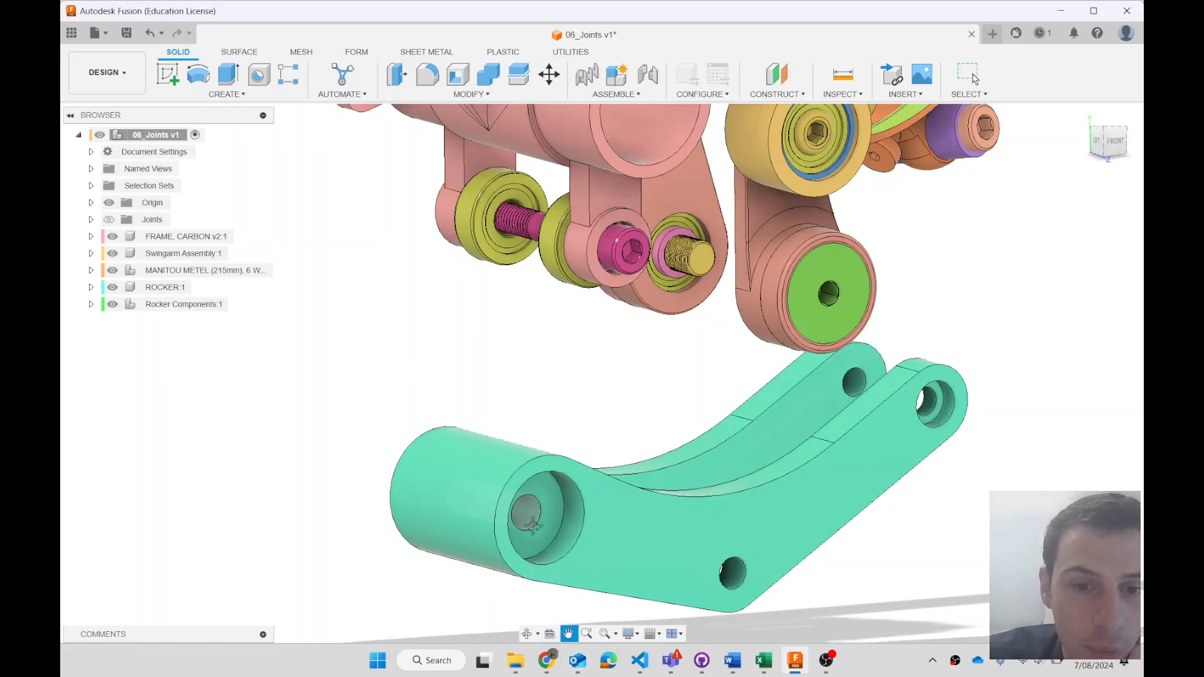
left_click(527, 634)
left_click_drag(597, 435, 686, 511)
left_click(568, 633)
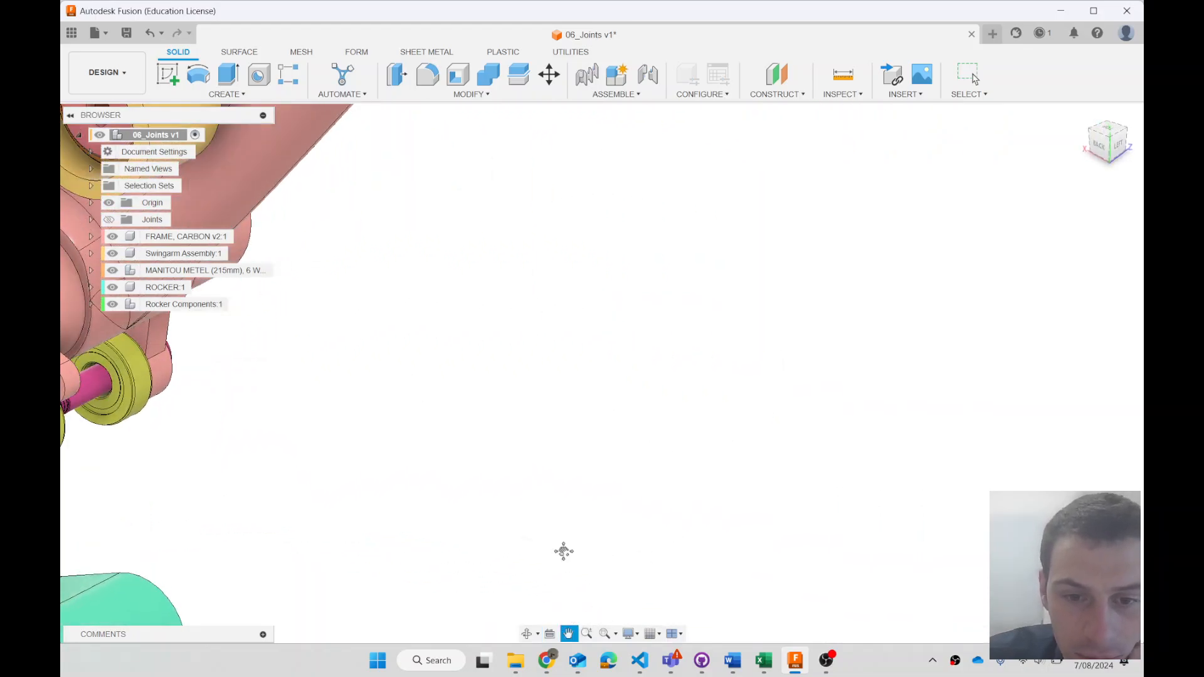
left_click_drag(597, 437, 899, 135)
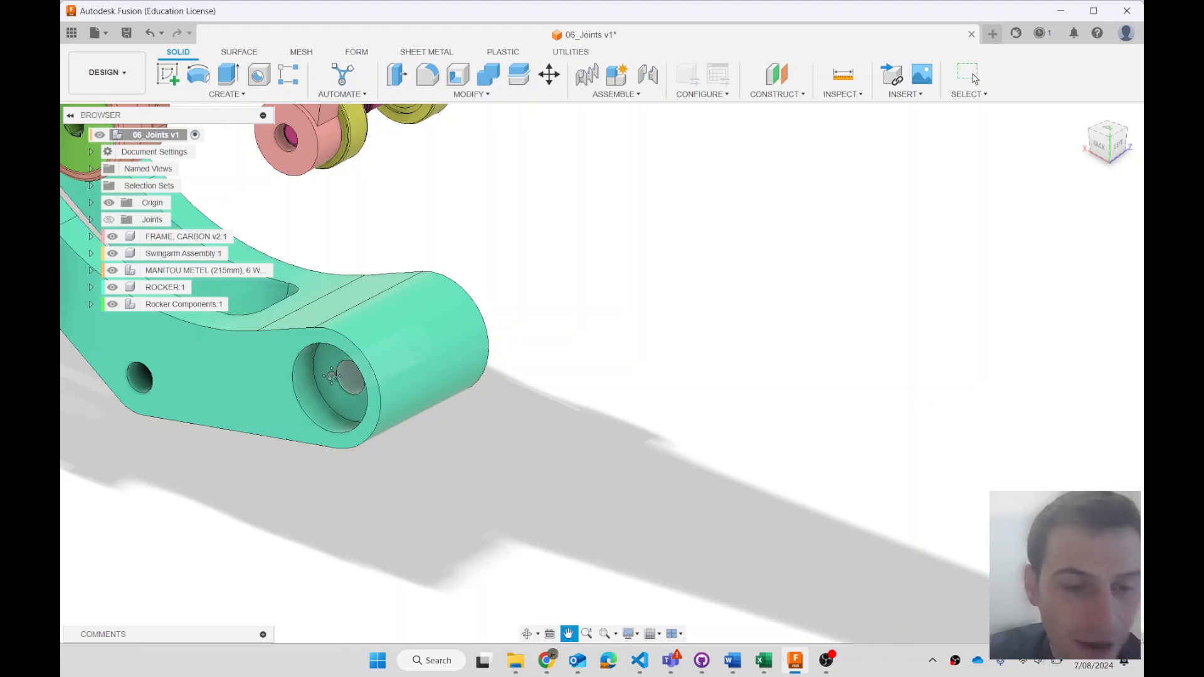
Start a Joint and snap Component 1 to the centre of the small hole inside the rocker's large bearing bore
key("Escape")
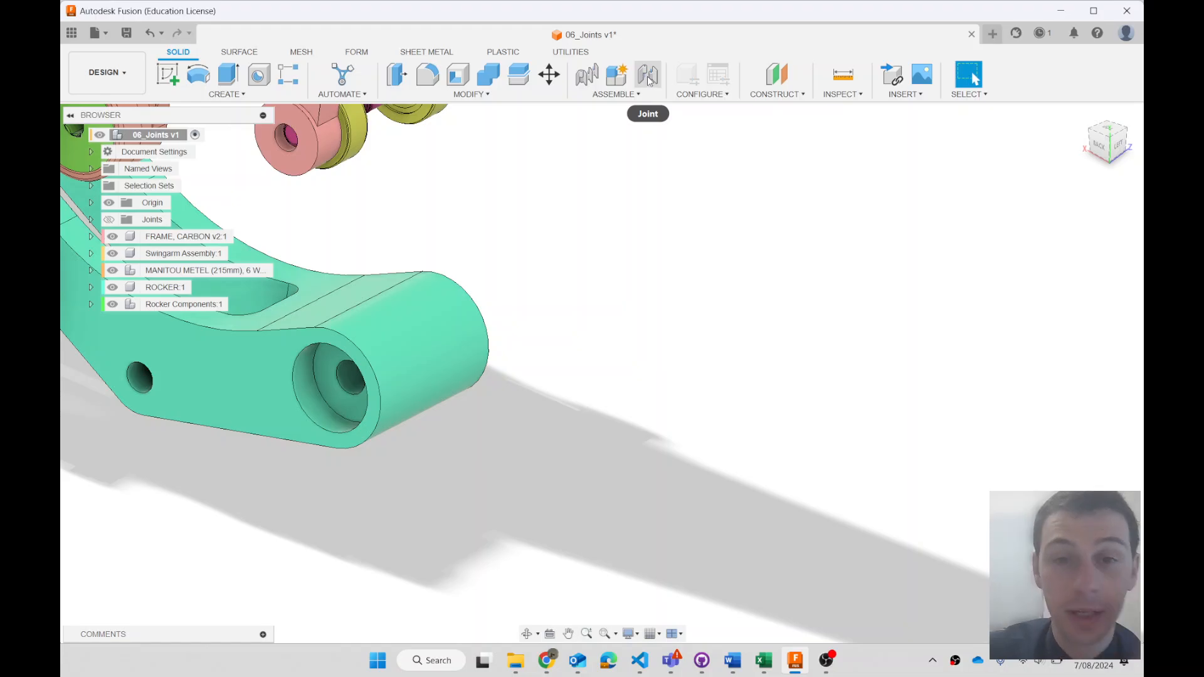
left_click(635, 95)
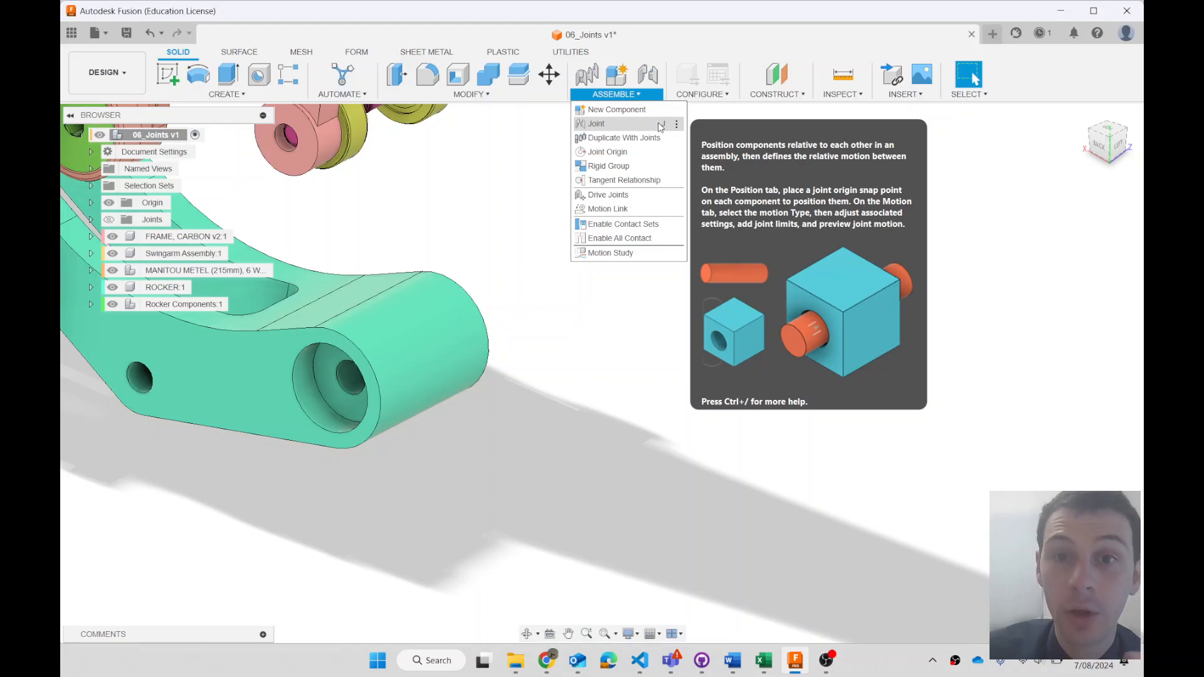
left_click(640, 425)
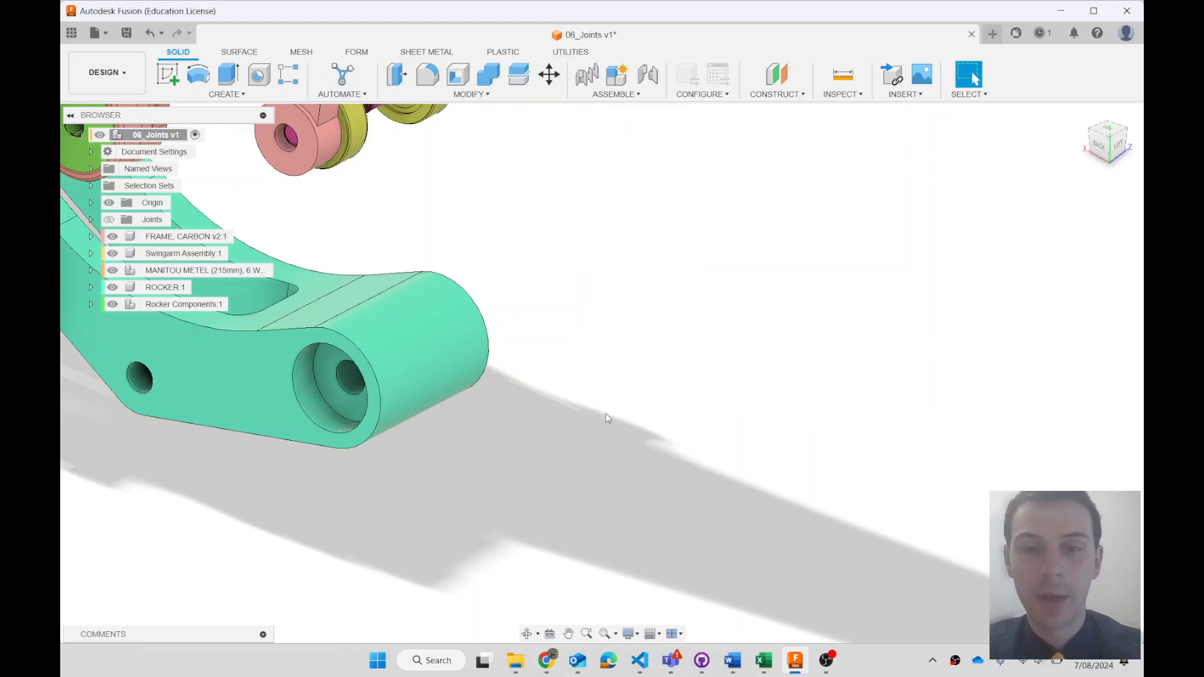
key("j")
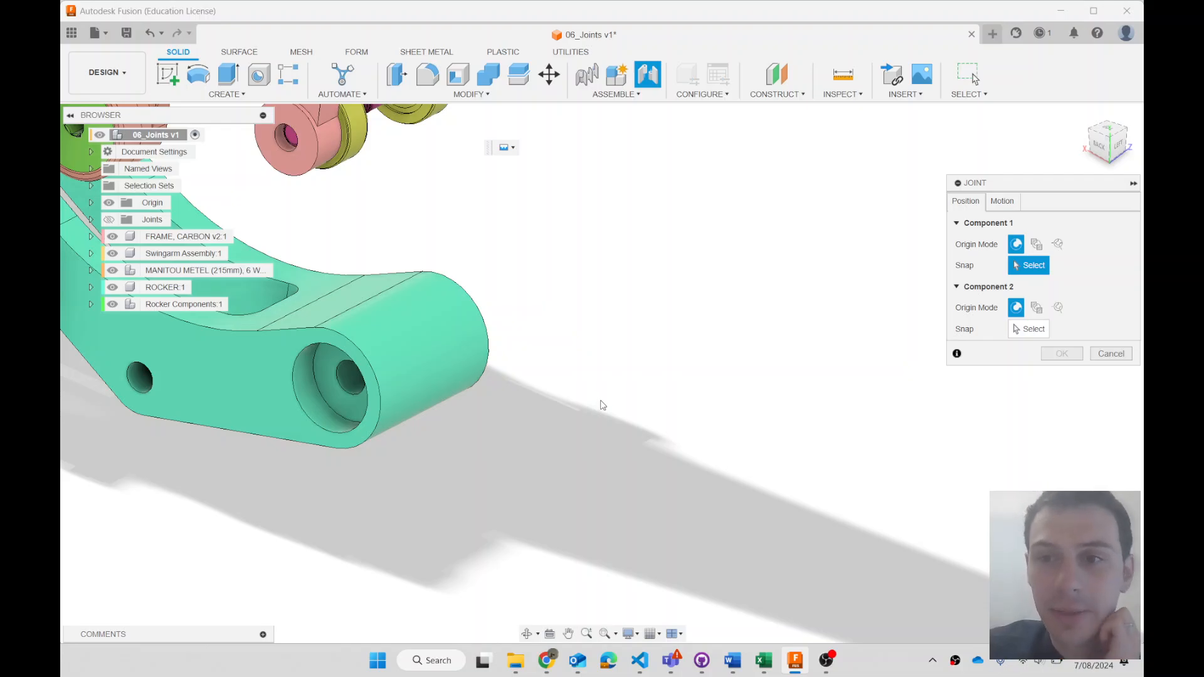
left_click(347, 381)
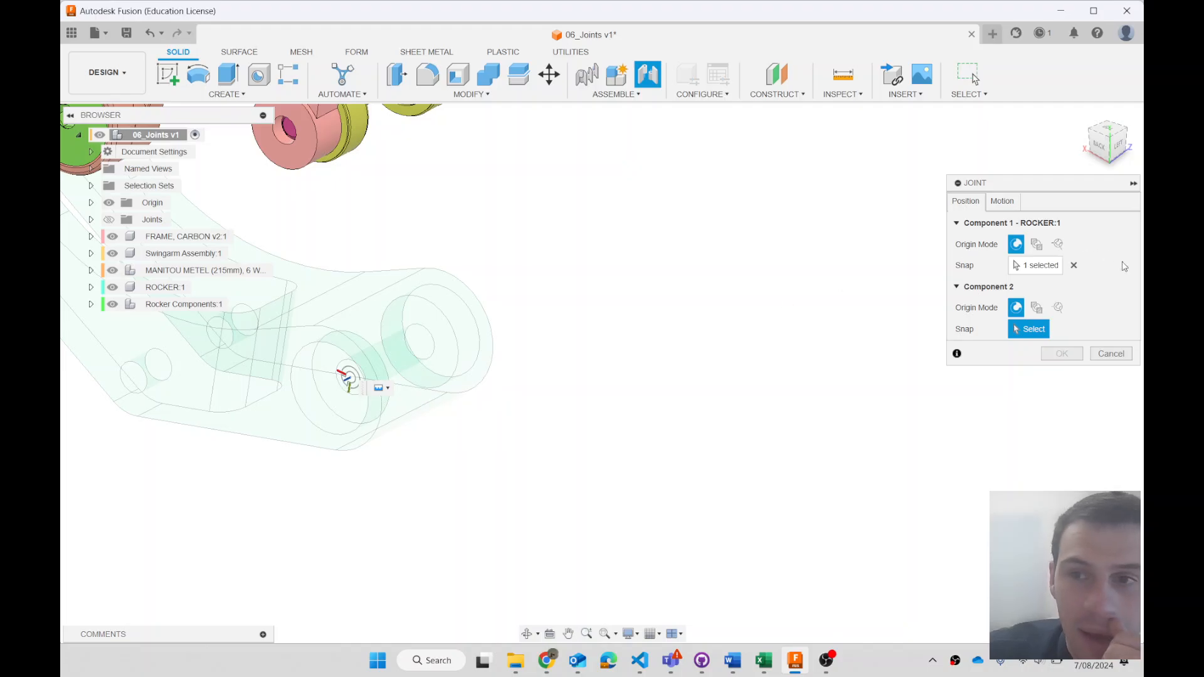
Check where the joint origin sits inside the rocker's bearing bore and how it faces the frame's lower lugs
left_click(527, 634)
left_click_drag(581, 408, 513, 387)
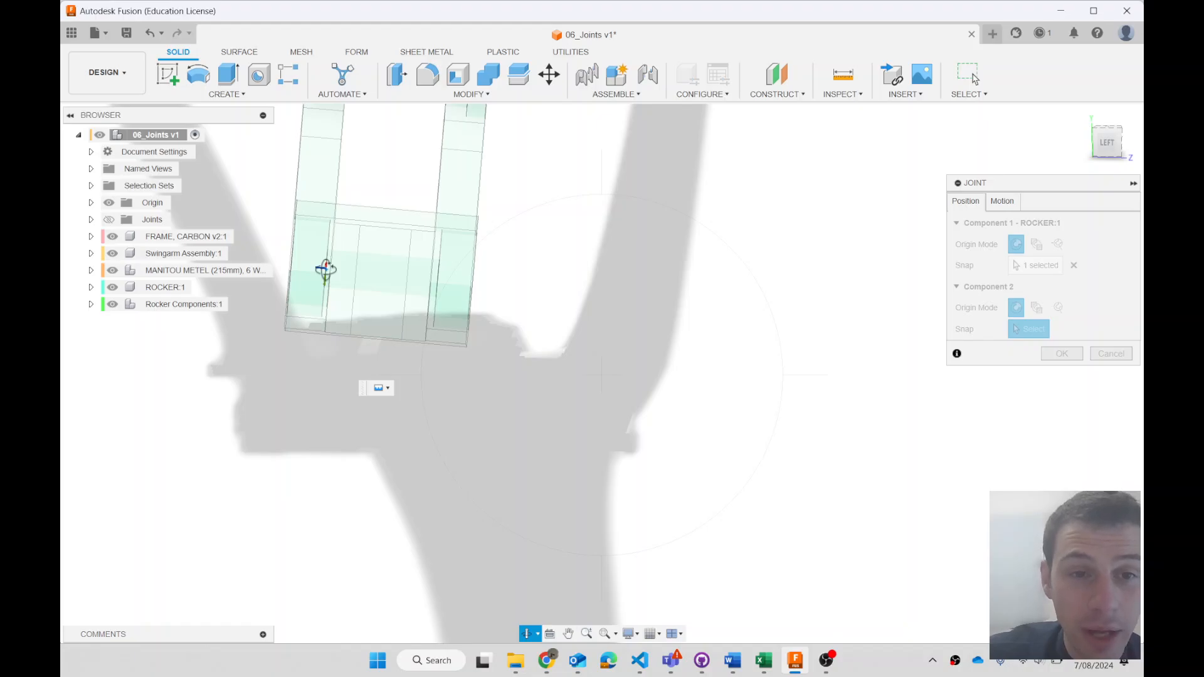
left_click_drag(525, 392, 533, 565)
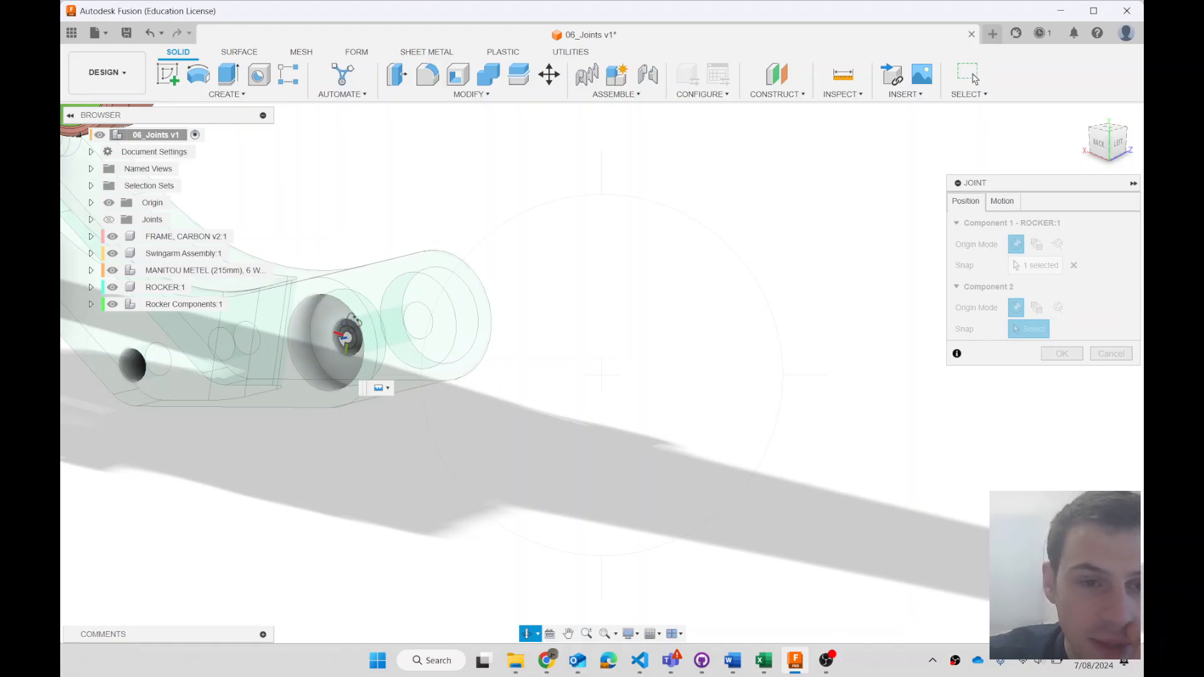
scroll(345, 338, "down", 3)
scroll(344, 336, "up", 1)
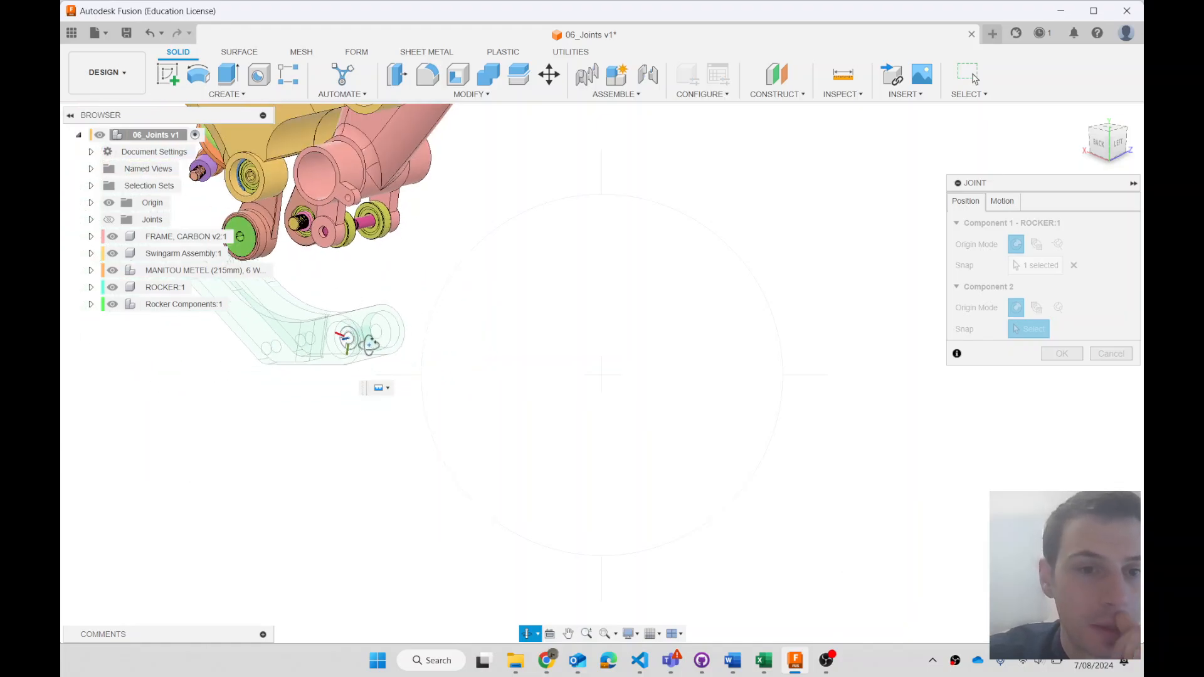
scroll(355, 339, "down", 1)
left_click_drag(355, 236, 347, 206)
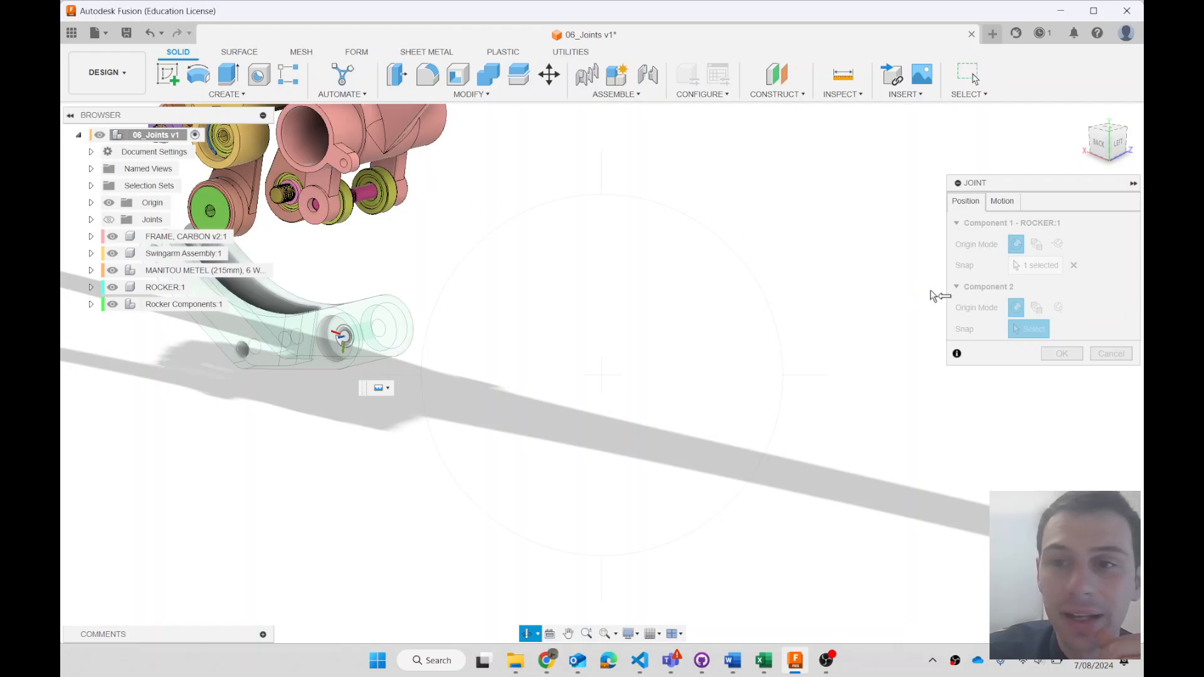
Snap Component 2 of the joint to the centre of the far bearing around the bolt between the frame's lower lugs
left_click(530, 633)
scroll(351, 206, "up", 3)
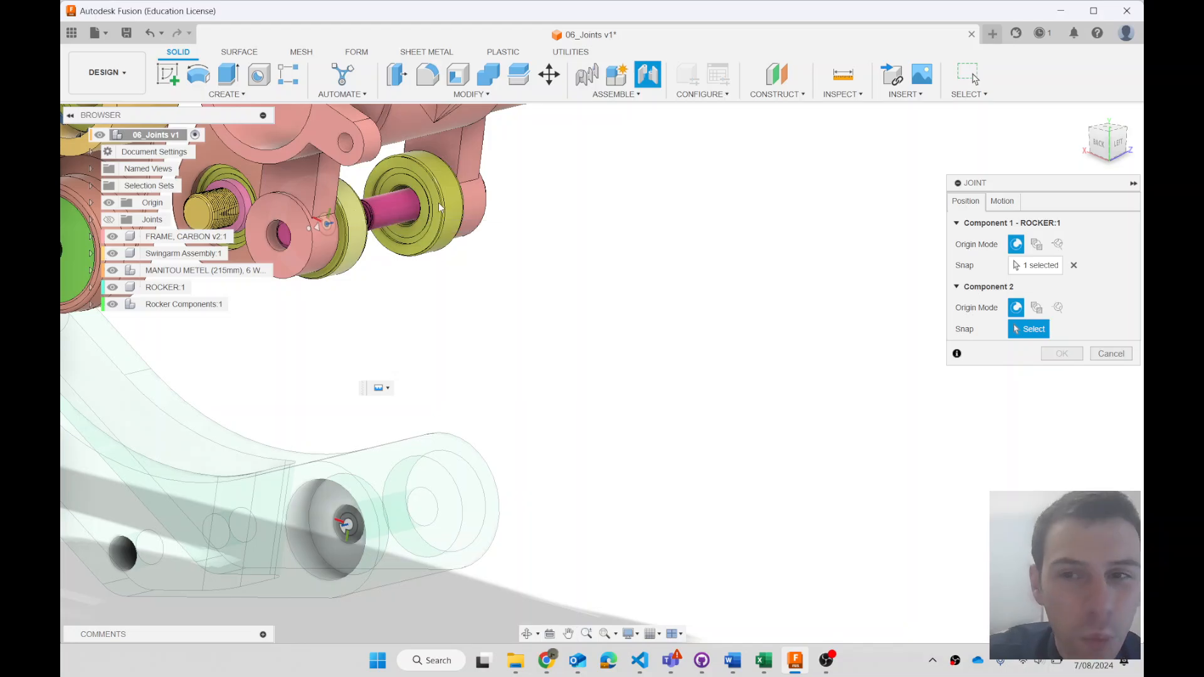
left_click(568, 634)
left_click_drag(545, 386, 652, 543)
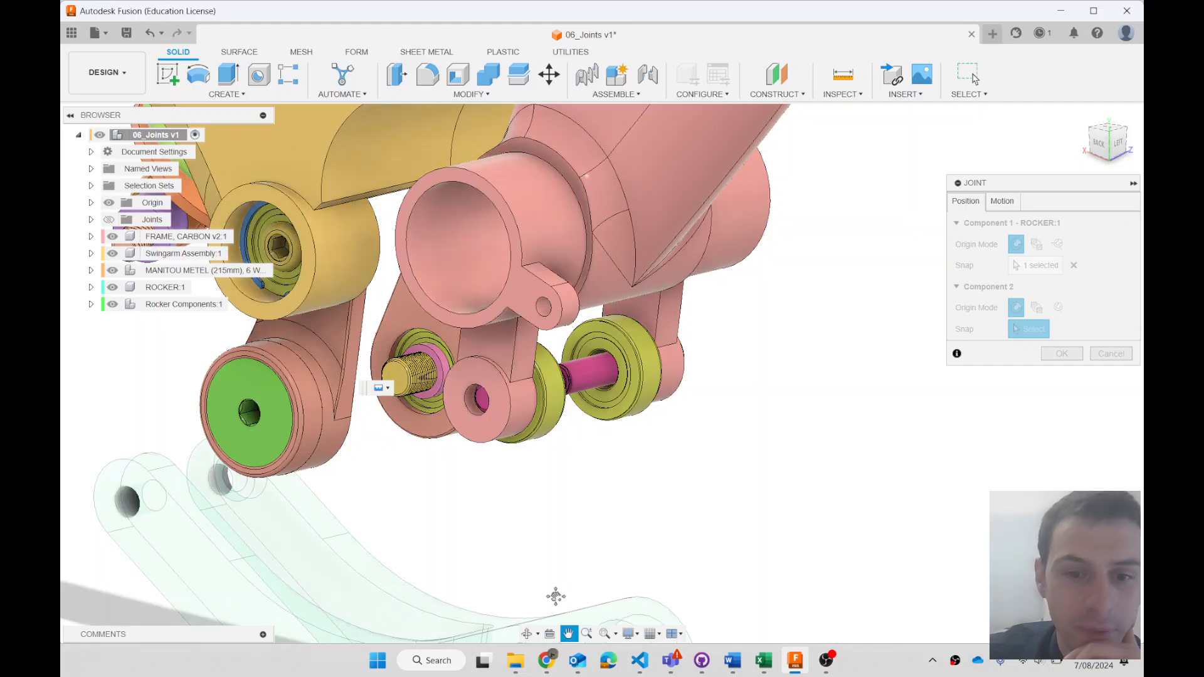
left_click(530, 630)
left_click_drag(620, 413, 506, 395)
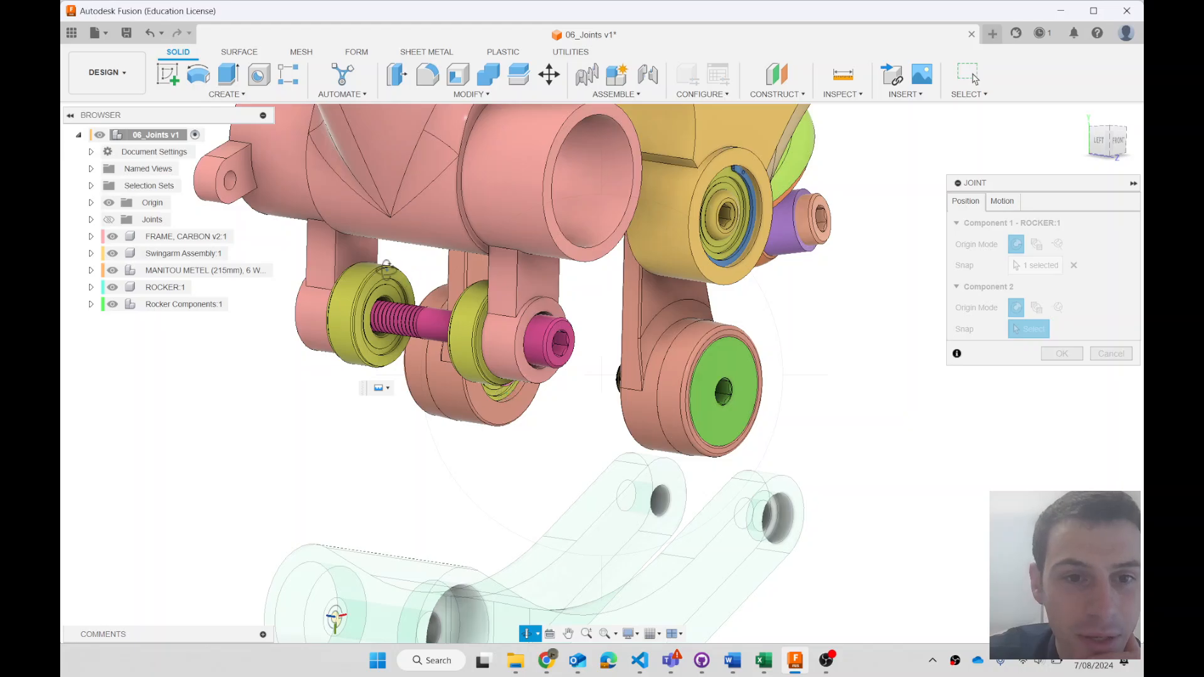
key("Escape")
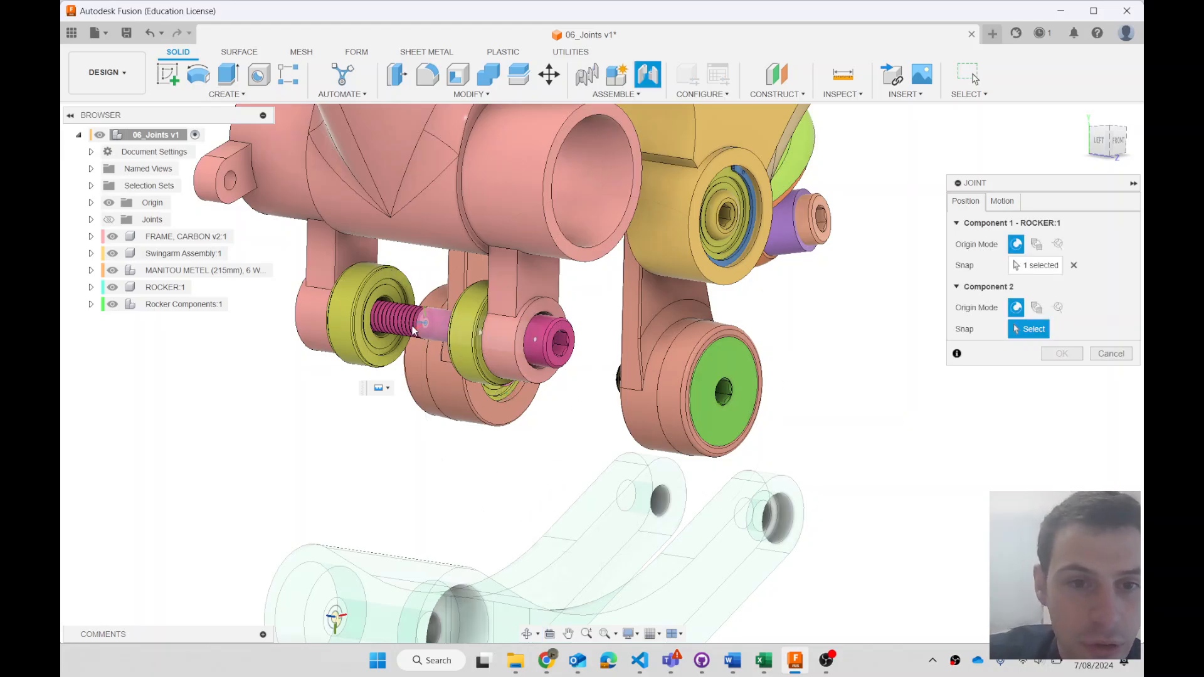
scroll(371, 271, "up", 3)
scroll(385, 279, "up", 1)
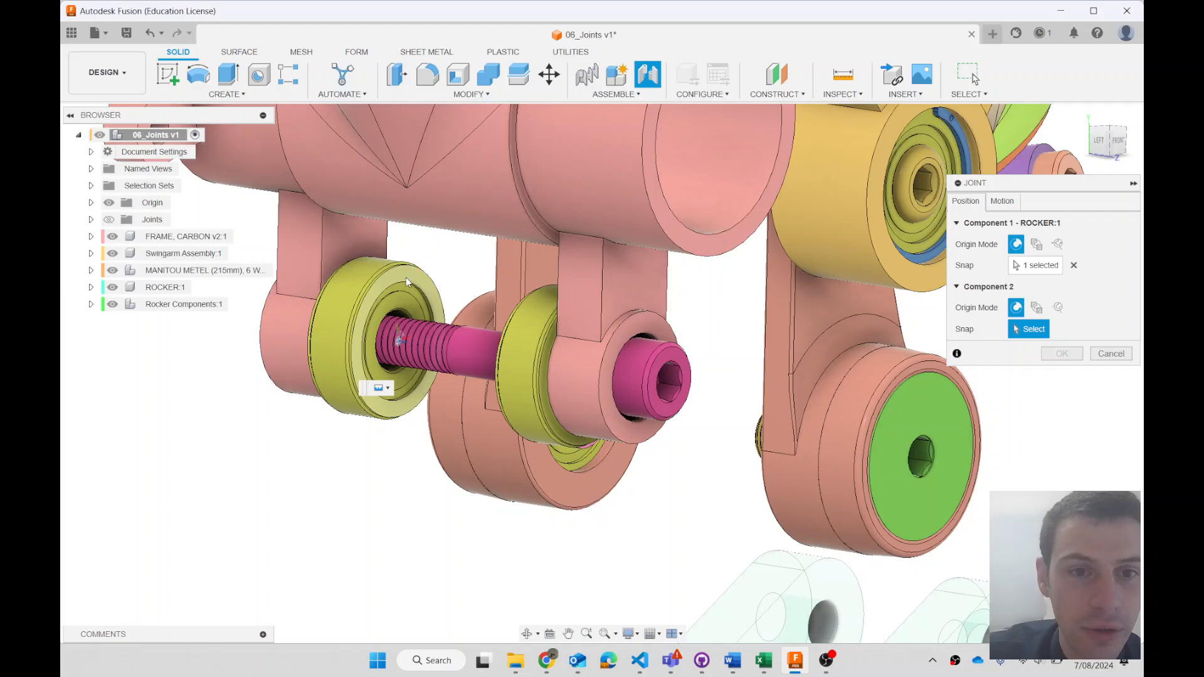
left_click(397, 350)
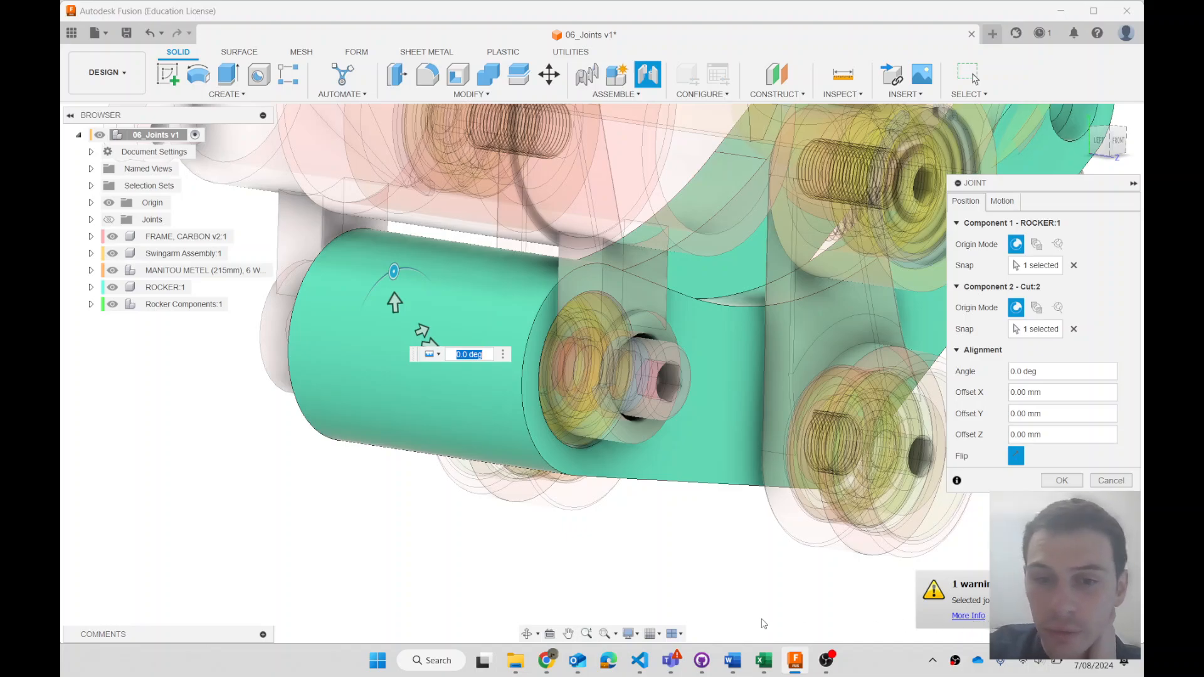
Examine the previewed fit of the rocker's bore between the frame lugs and over the bearings from both sides
left_click(528, 634)
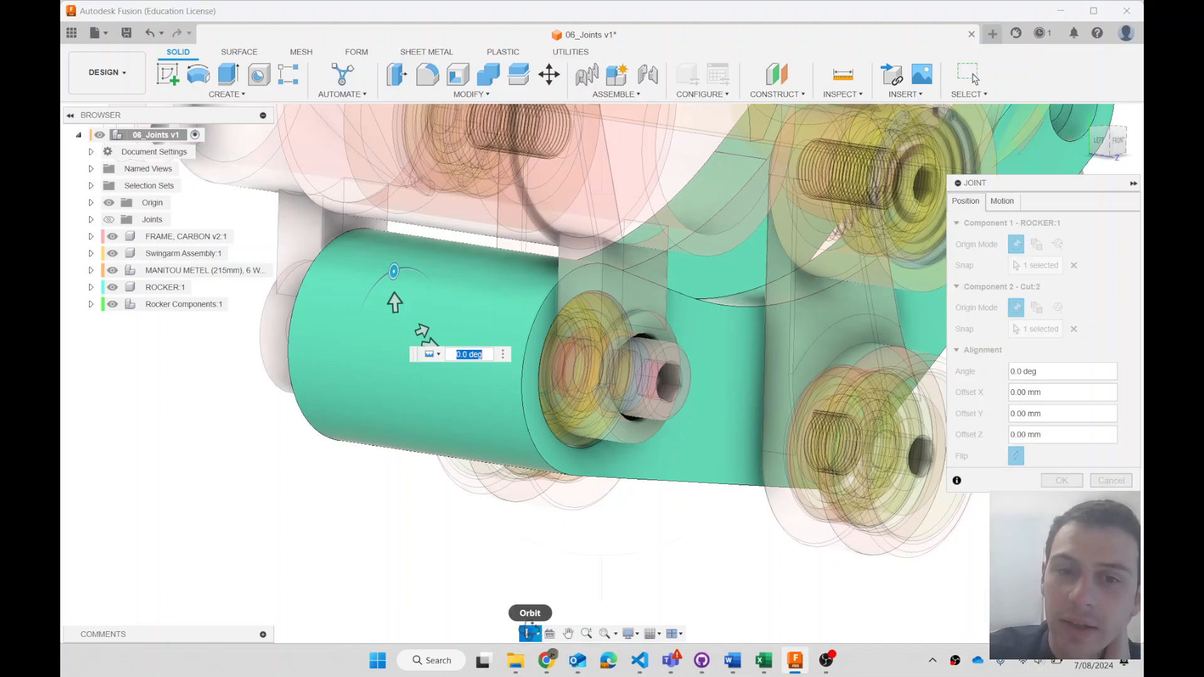
left_click_drag(556, 411, 645, 421)
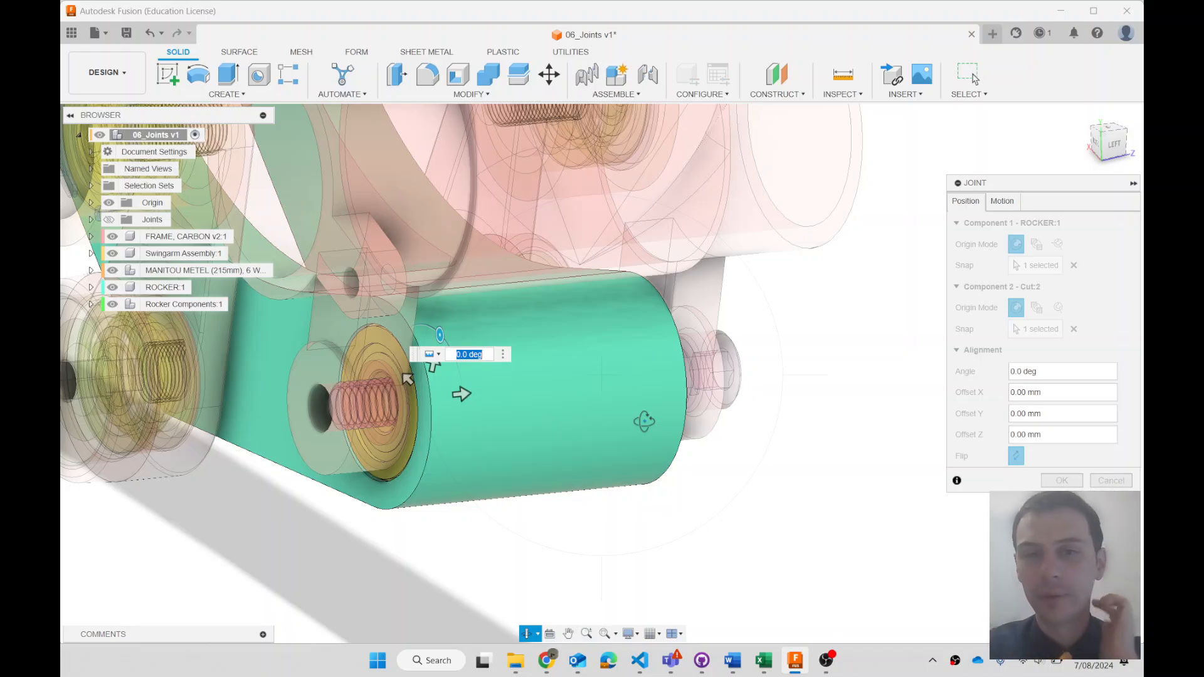
left_click_drag(644, 442, 301, 341)
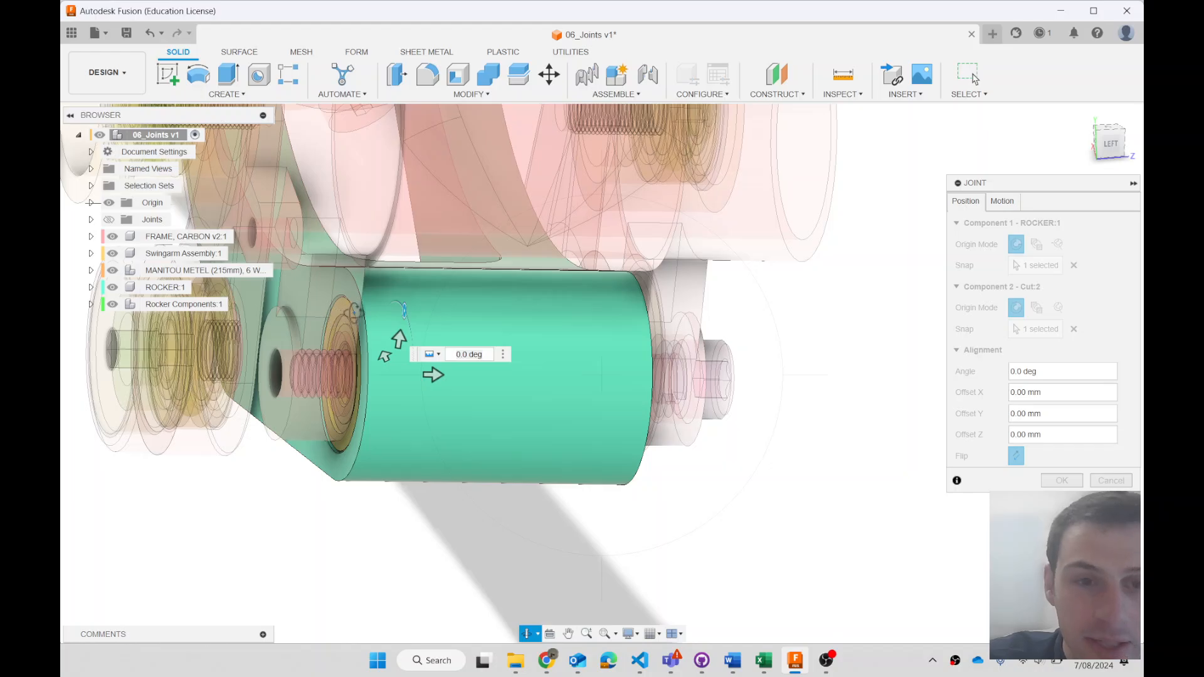
left_click_drag(559, 423, 469, 390)
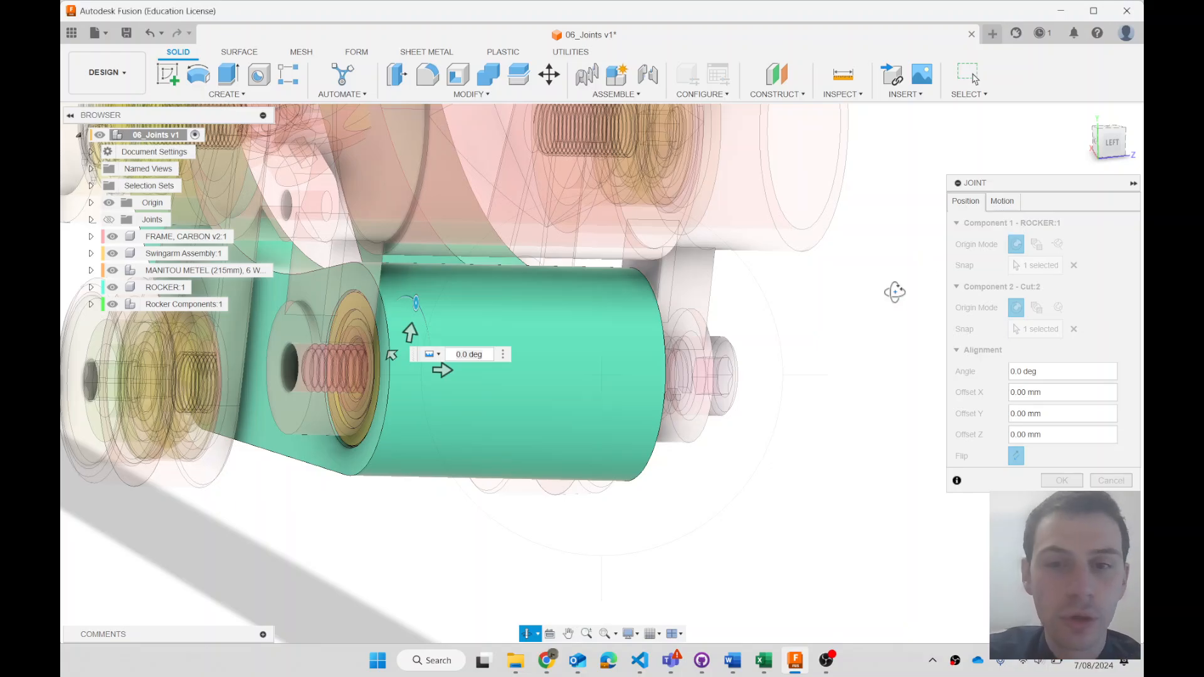
key("Escape")
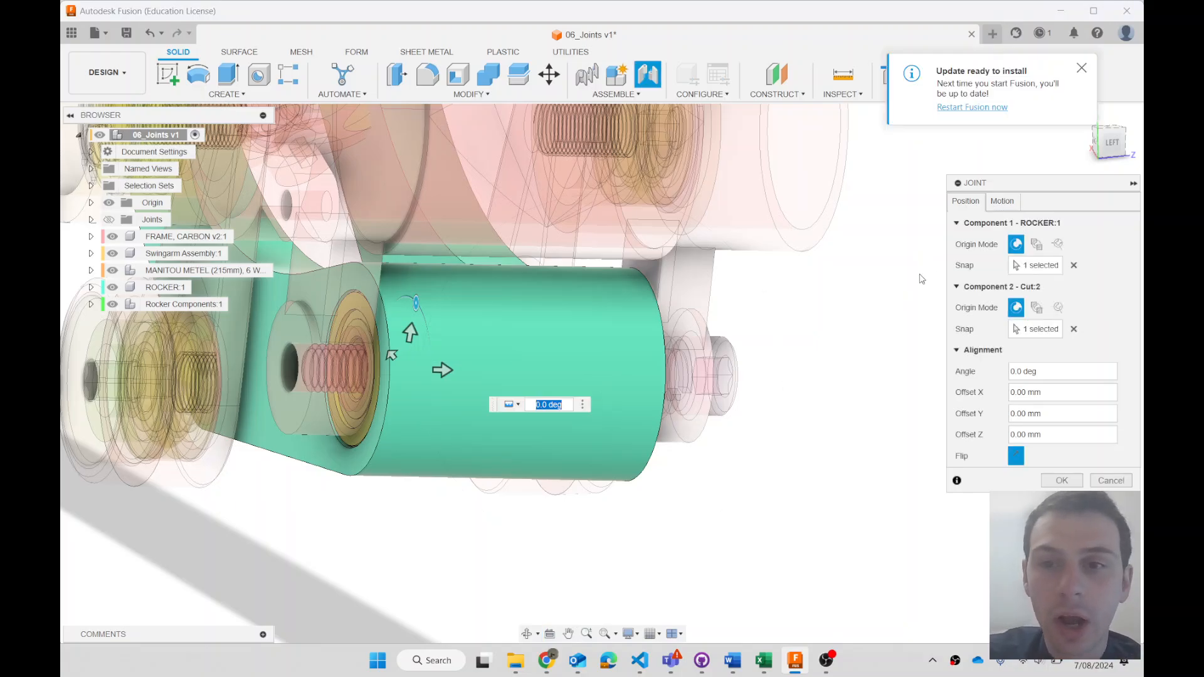
Preview the rocker joint's motion as Rigid and as Revolute about the Z axis
left_click(1002, 202)
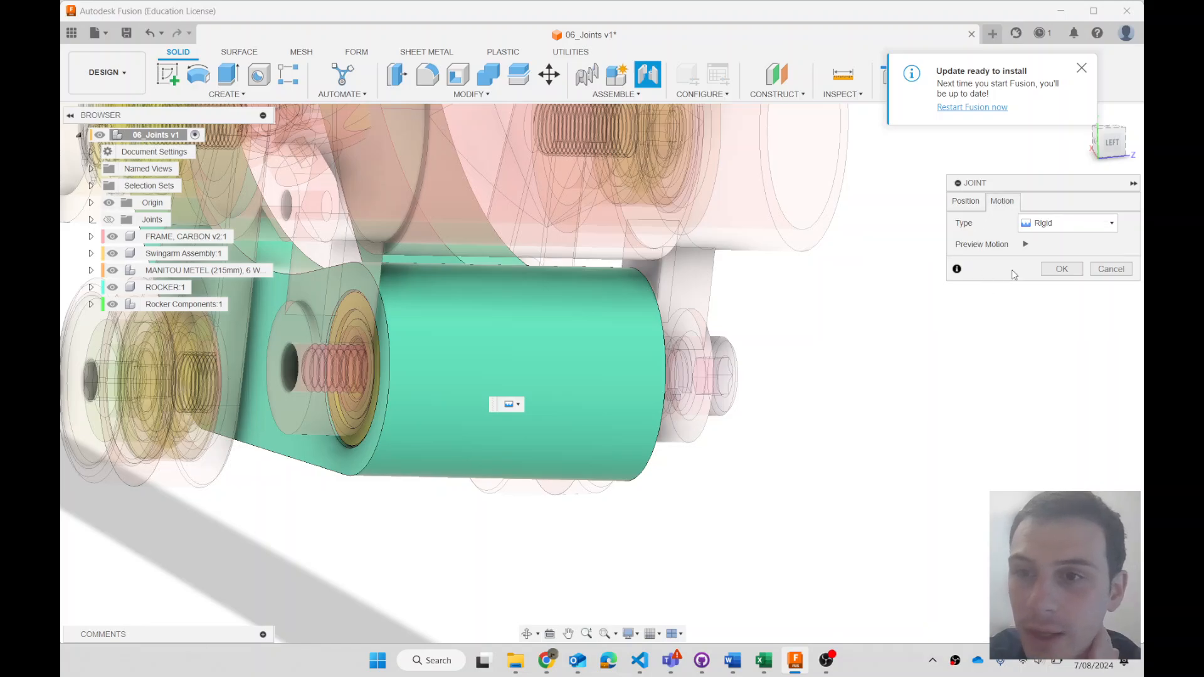
left_click(1026, 245)
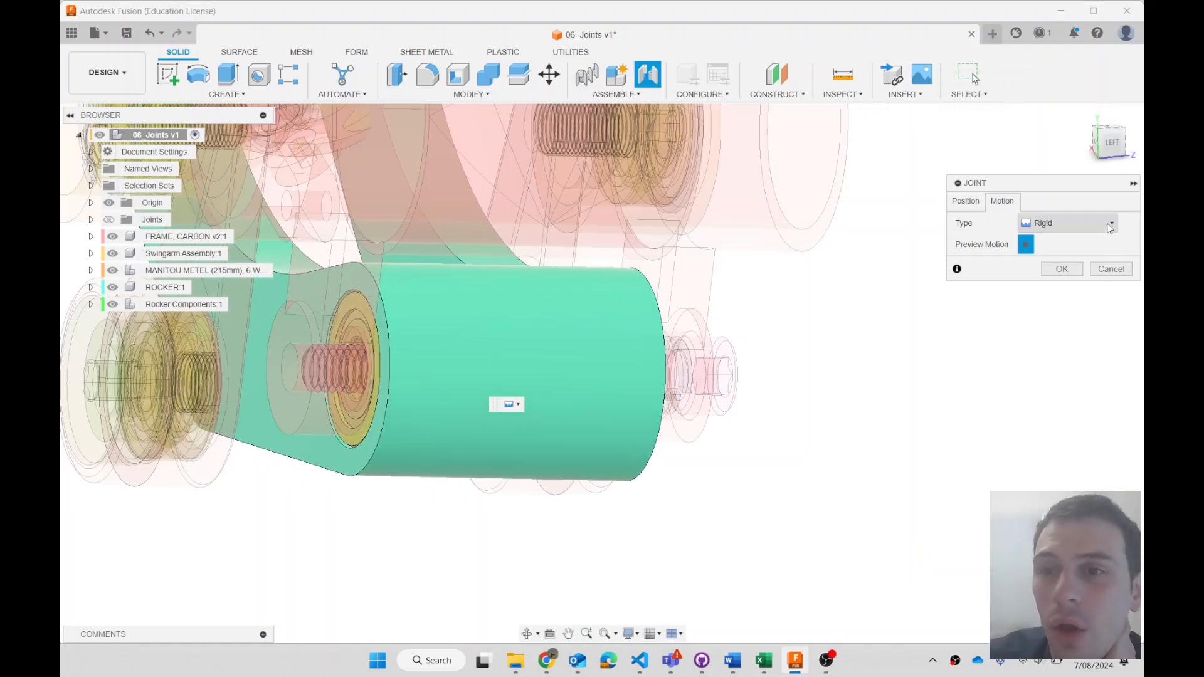
left_click(1078, 223)
left_click(1051, 255)
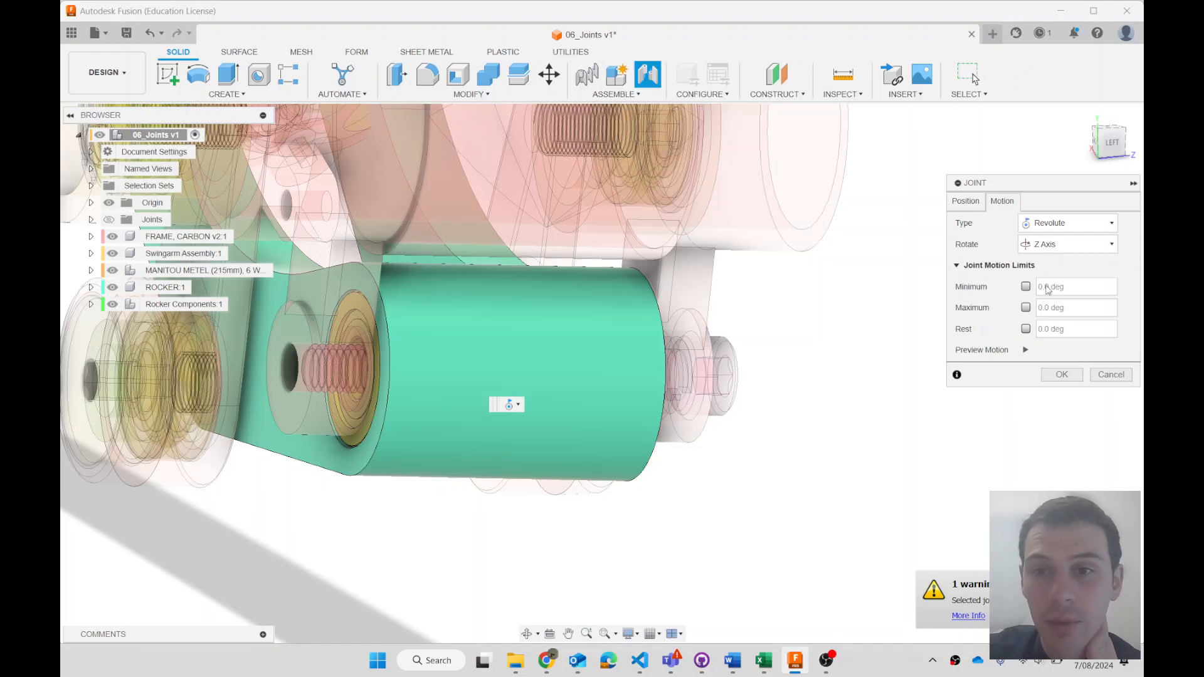
left_click(1027, 351)
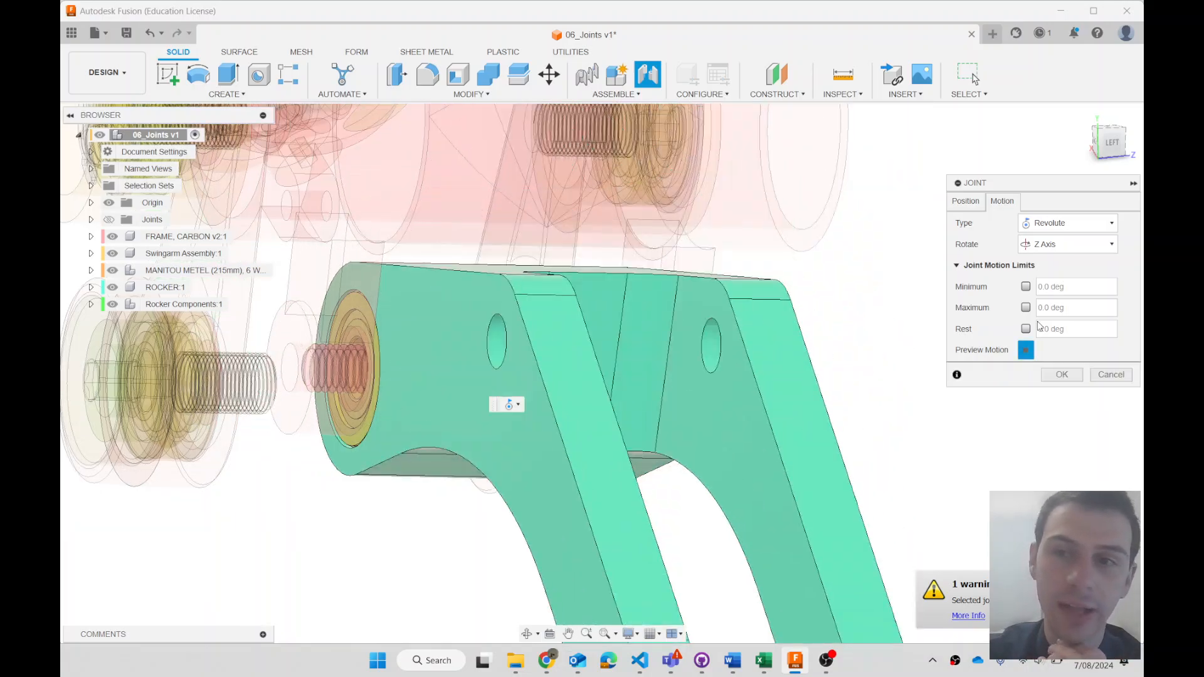
Try the Slider motion type for the rocker joint, and change it to Cylindrical about the Z axis
left_click(1066, 224)
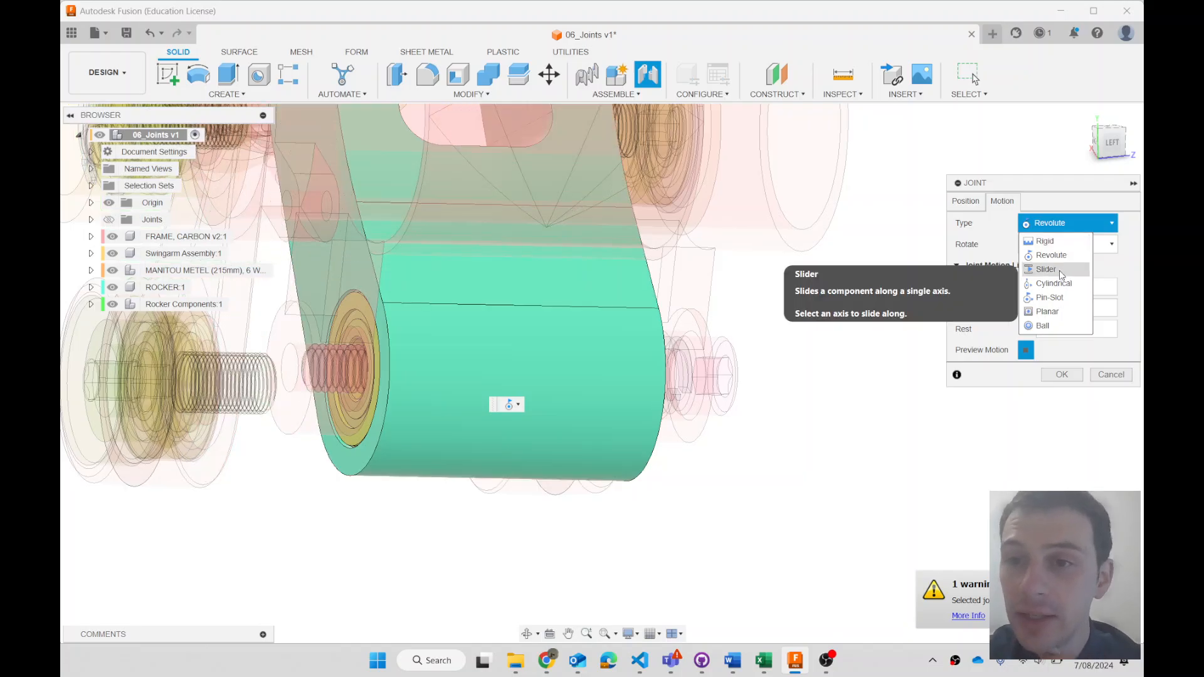
left_click(1046, 269)
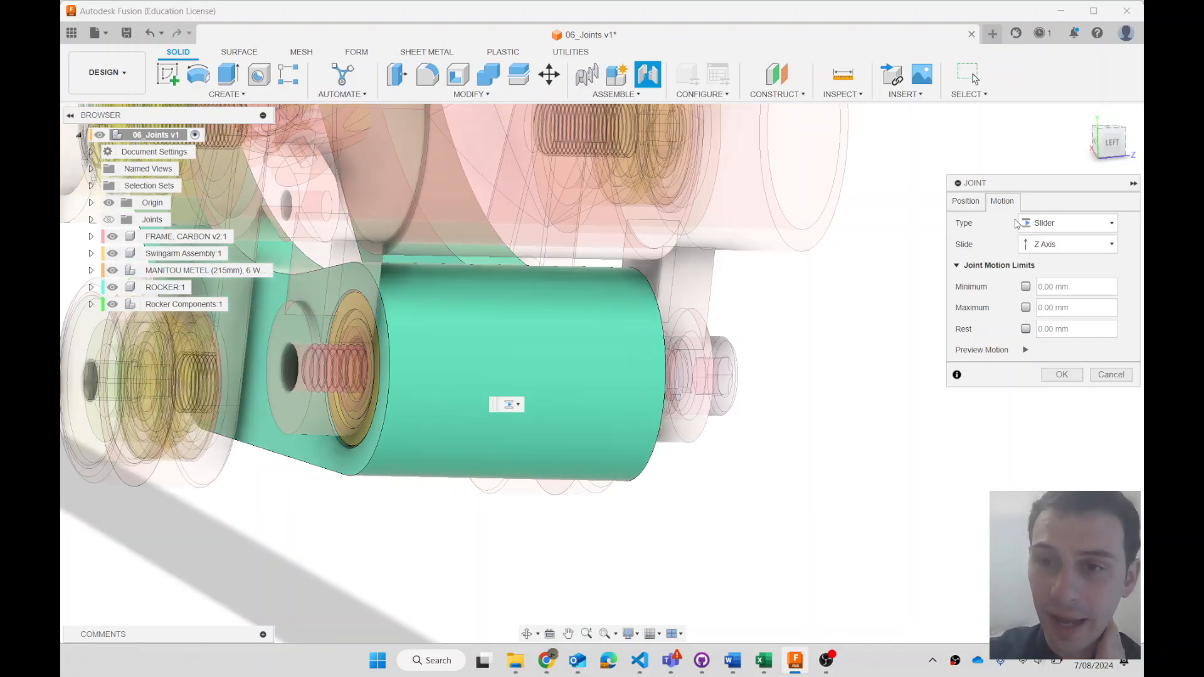
left_click(1067, 224)
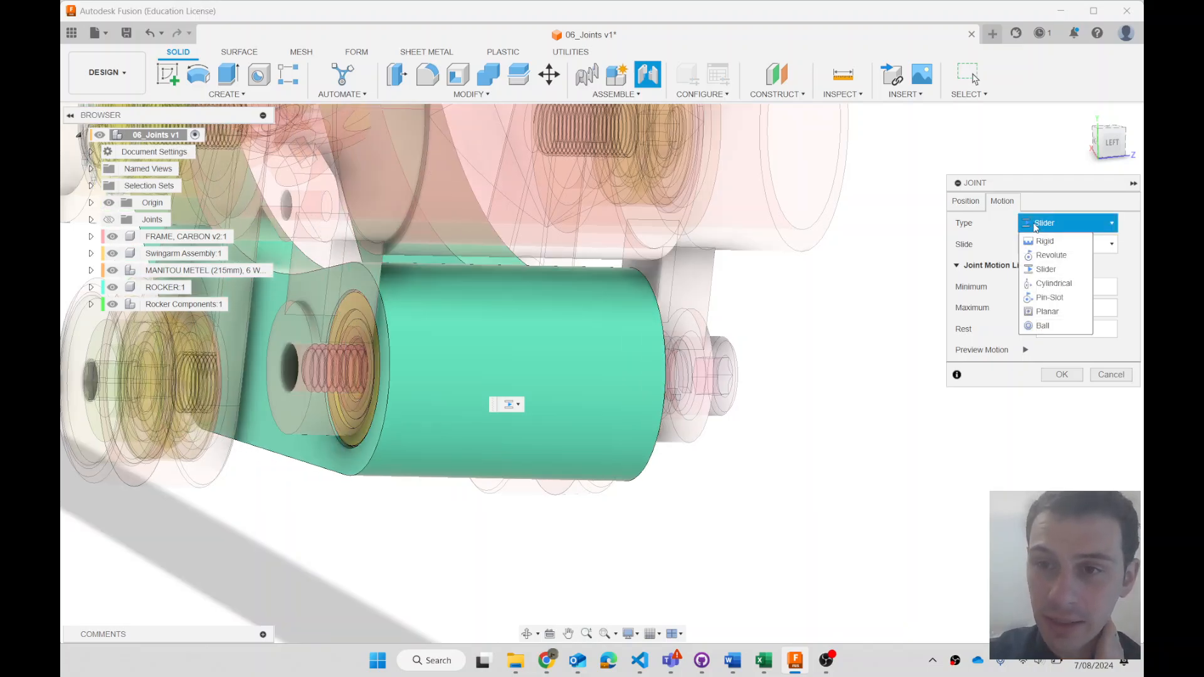
left_click(1055, 283)
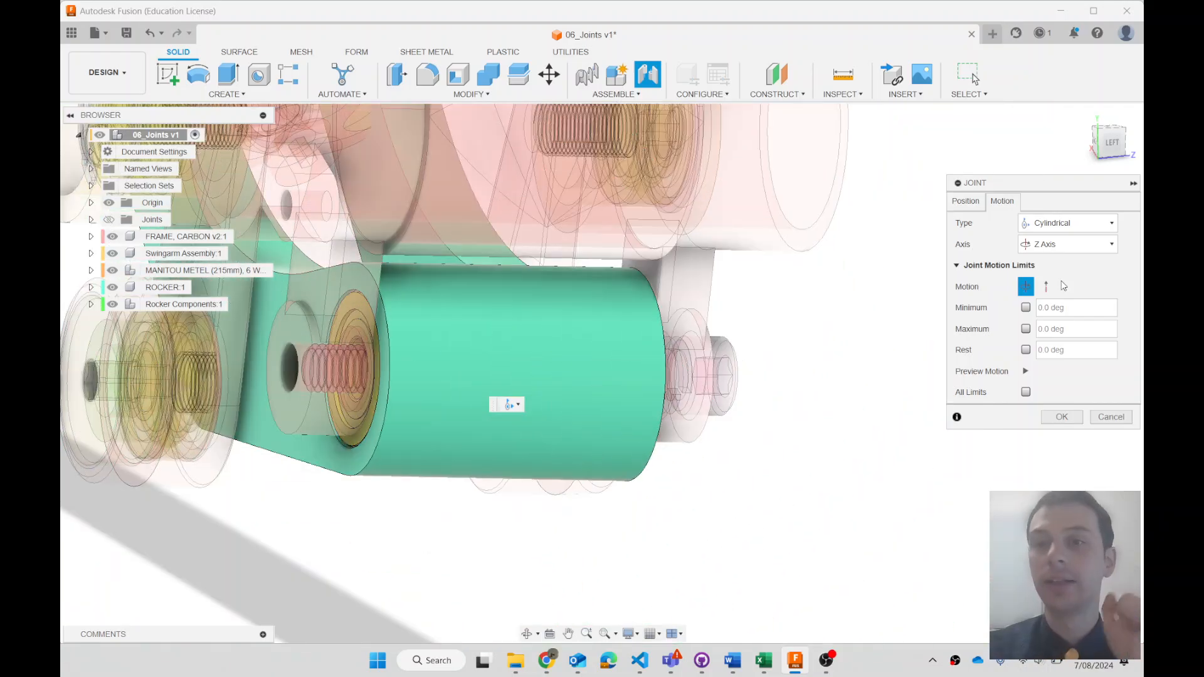
Set the rocker joint's motion type to Revolute about the Z axis and create the joint
left_click(1054, 224)
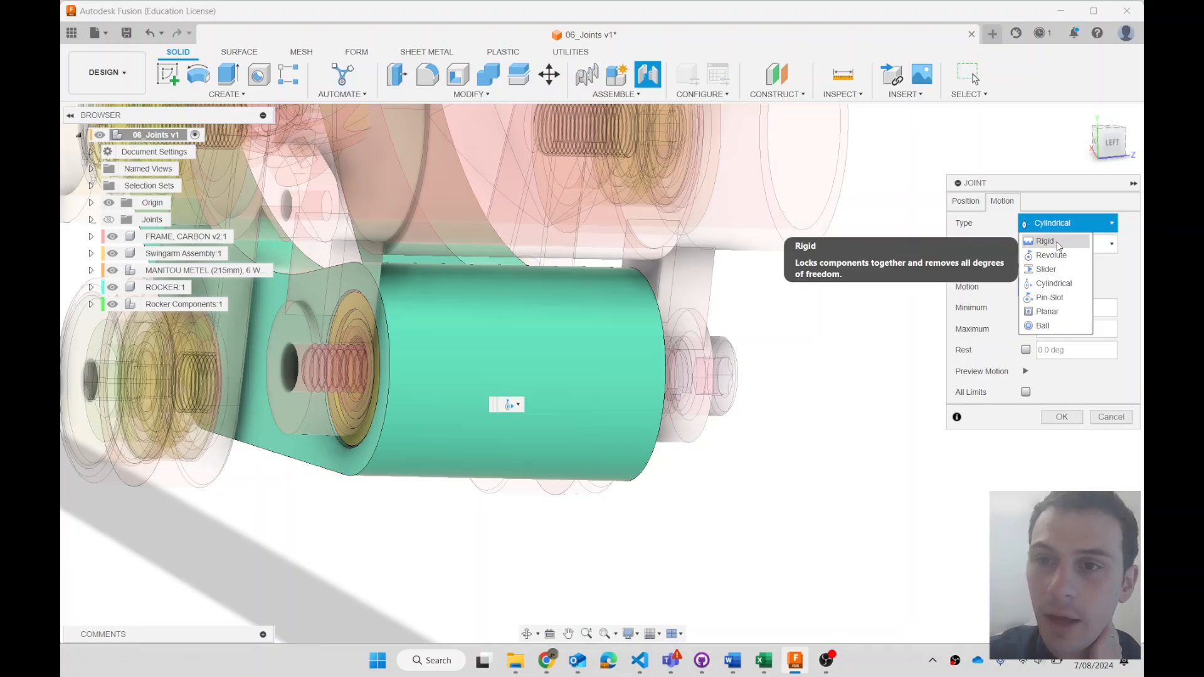
left_click(1051, 255)
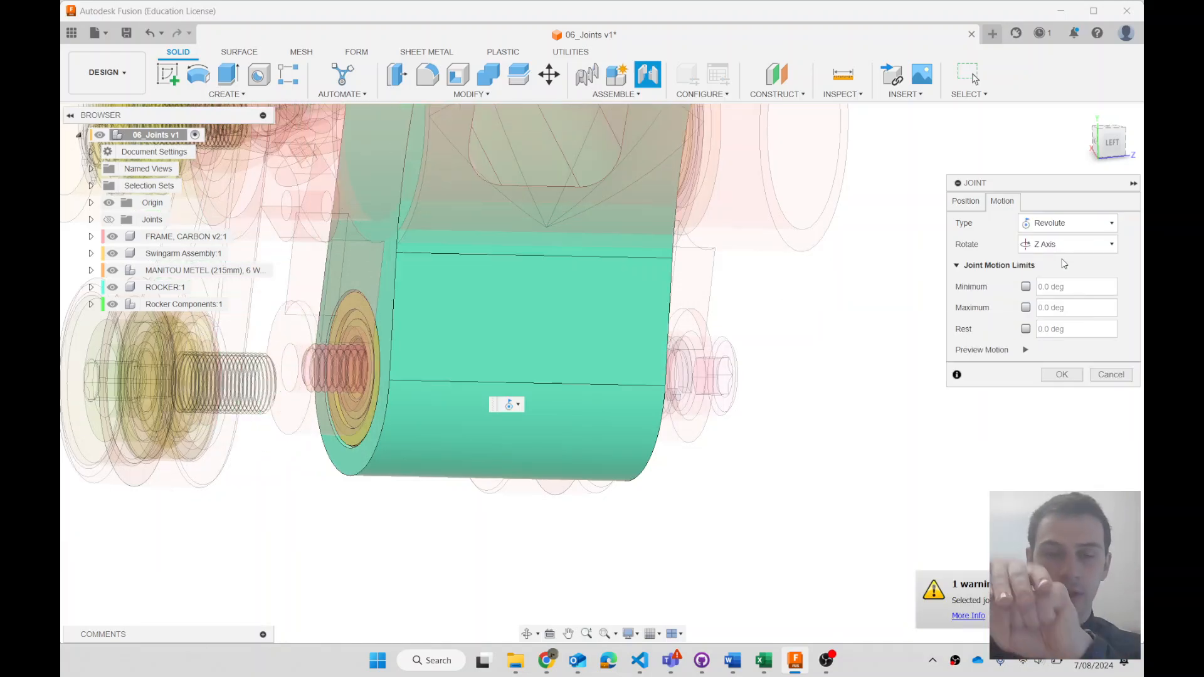
left_click(1066, 379)
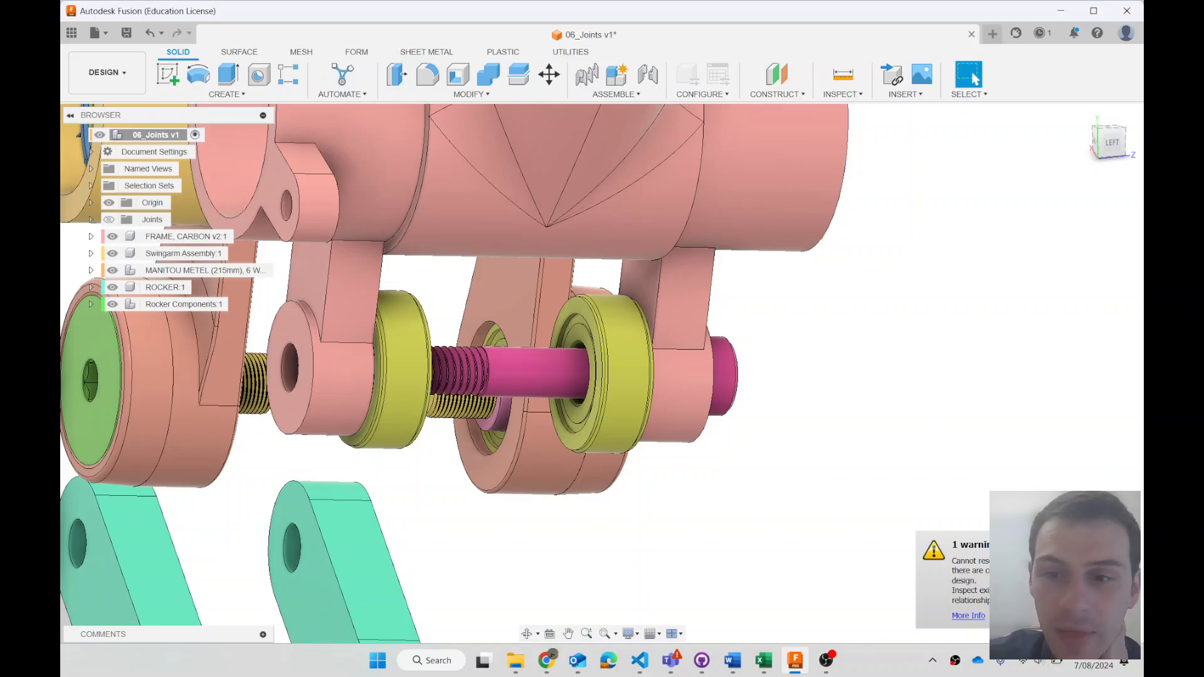
Examine the conflicting Planar 53 joint in the list of joints and identify the components it connects
left_click(91, 219)
scroll(450, 429, "down", 5)
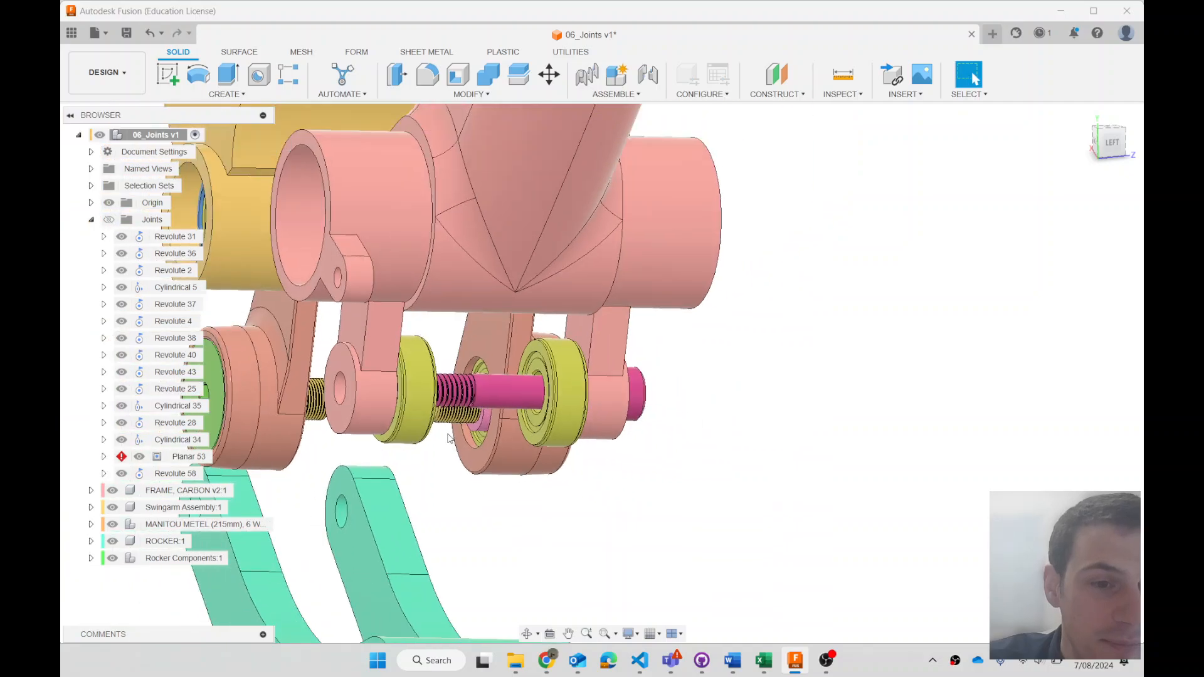
left_click(180, 461)
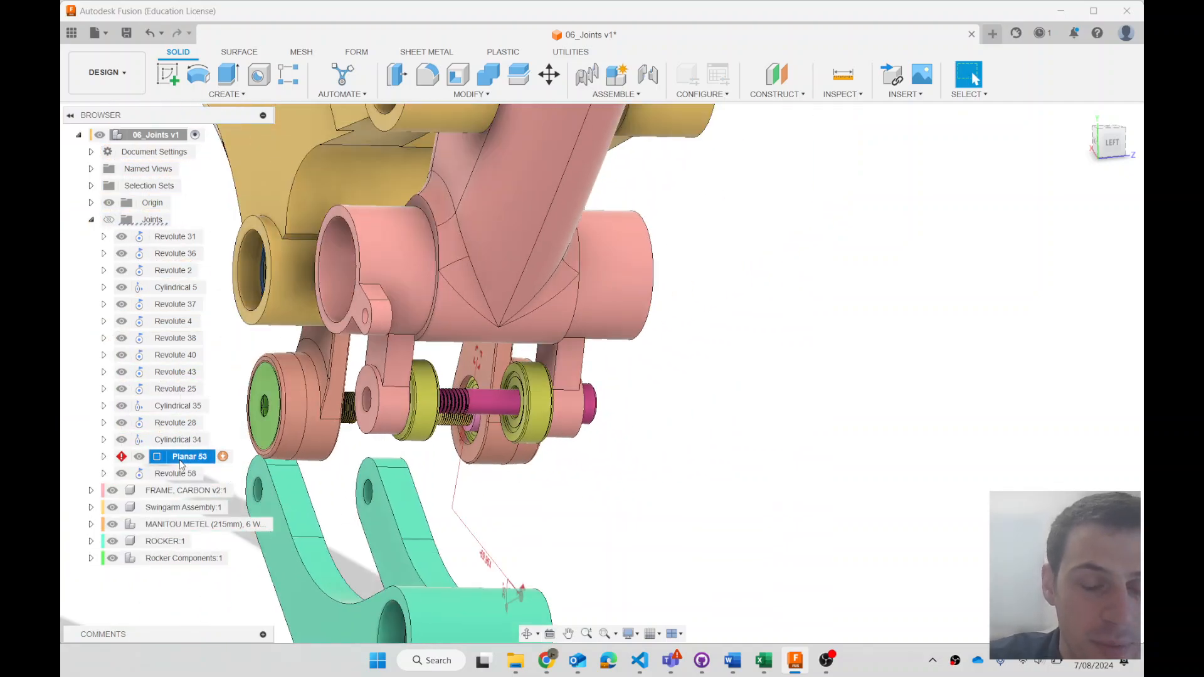
middle_click_drag(834, 315, 841, 287)
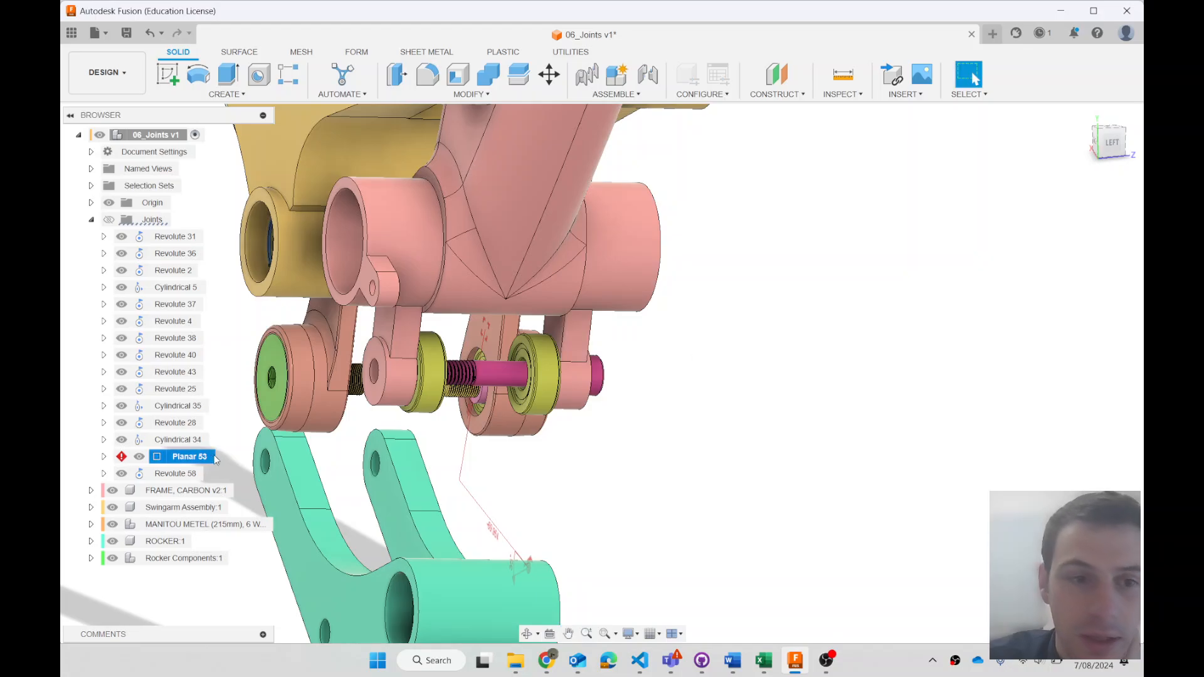
right_click(193, 458)
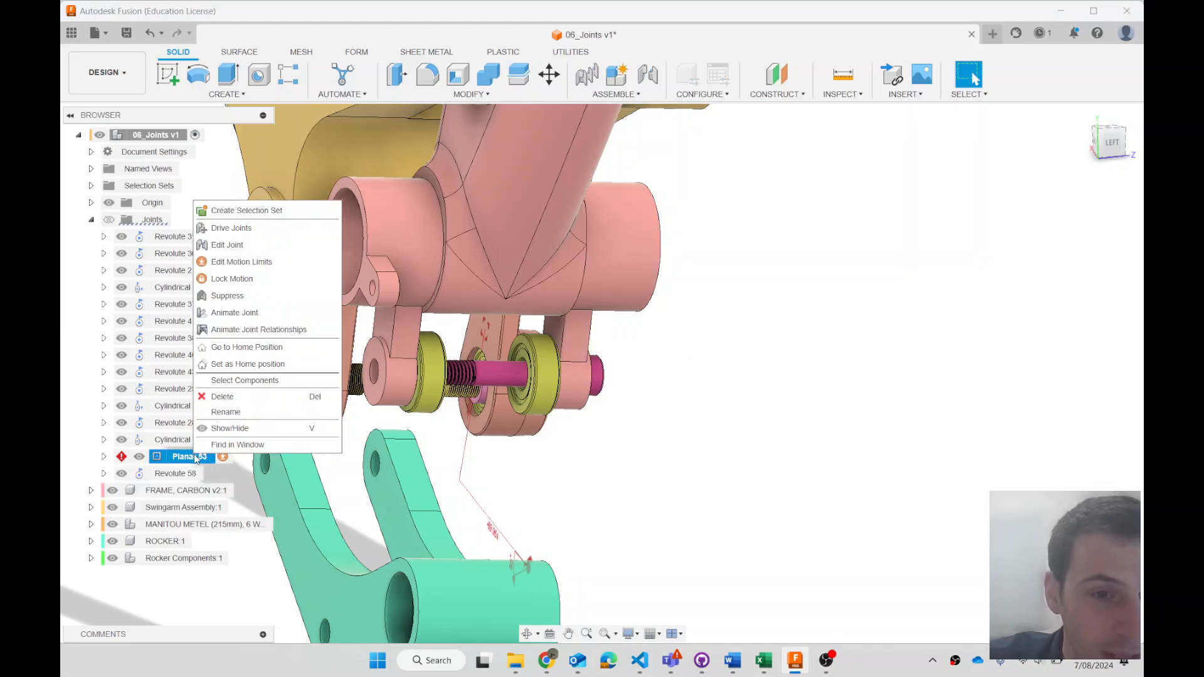
left_click(257, 381)
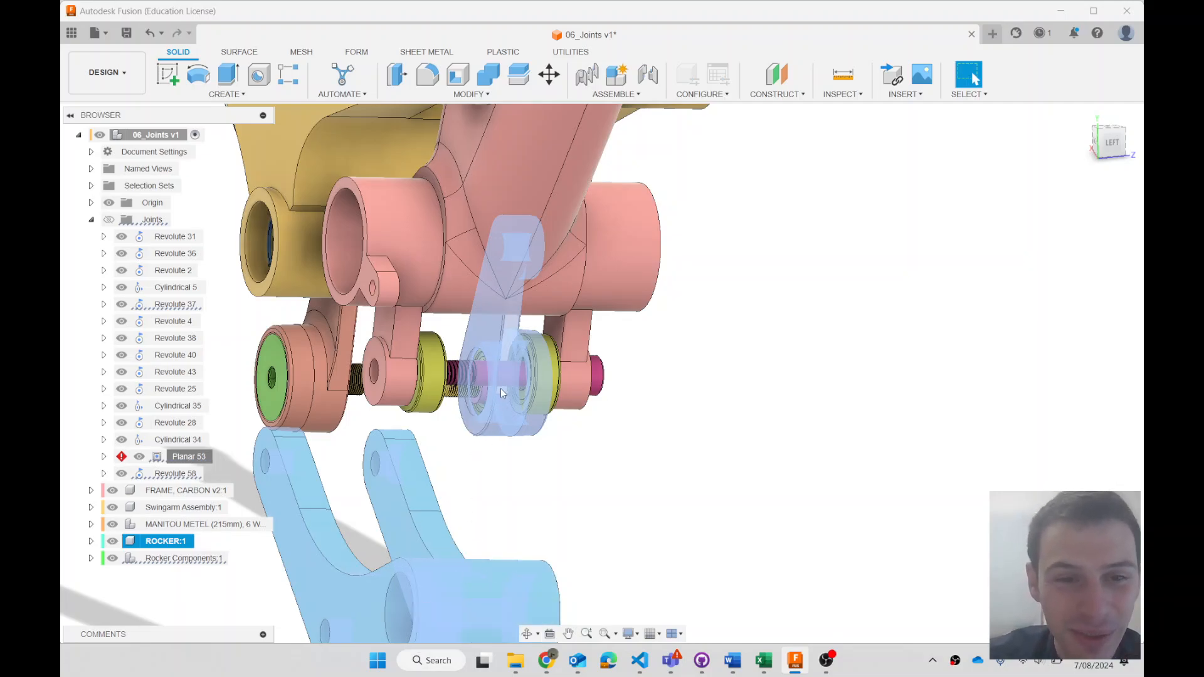
left_click(174, 474)
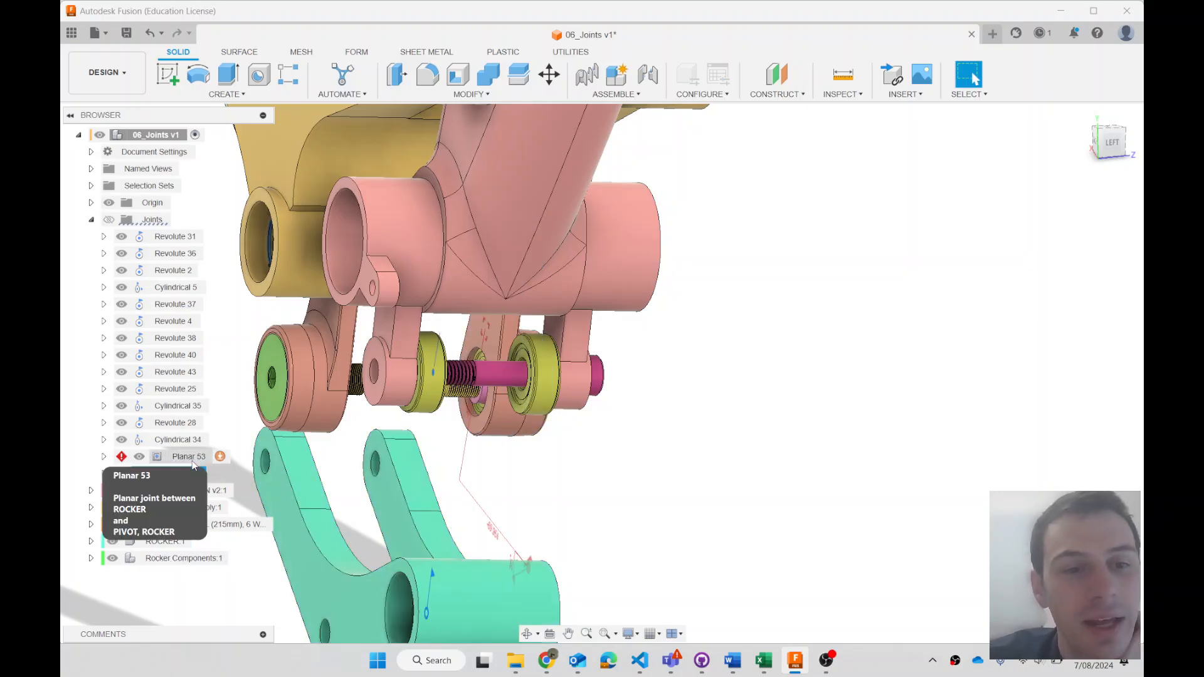
Delete the conflicting Planar 53 joint between the rocker and its pivot
left_click(188, 458)
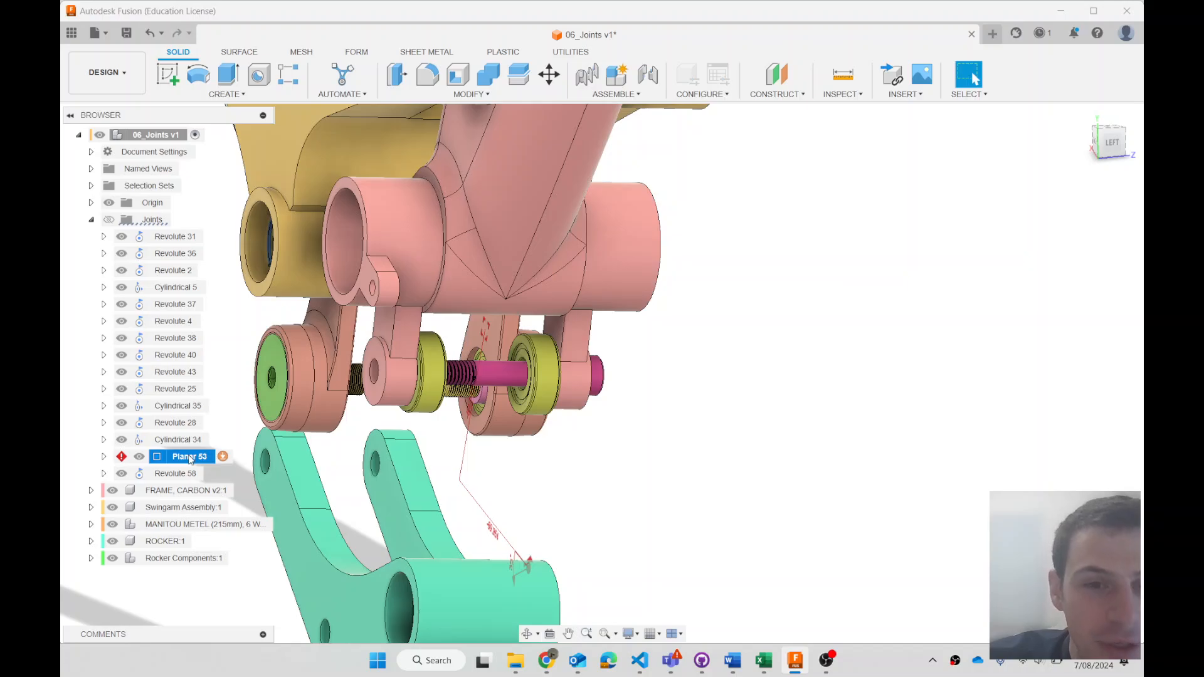
right_click(189, 459)
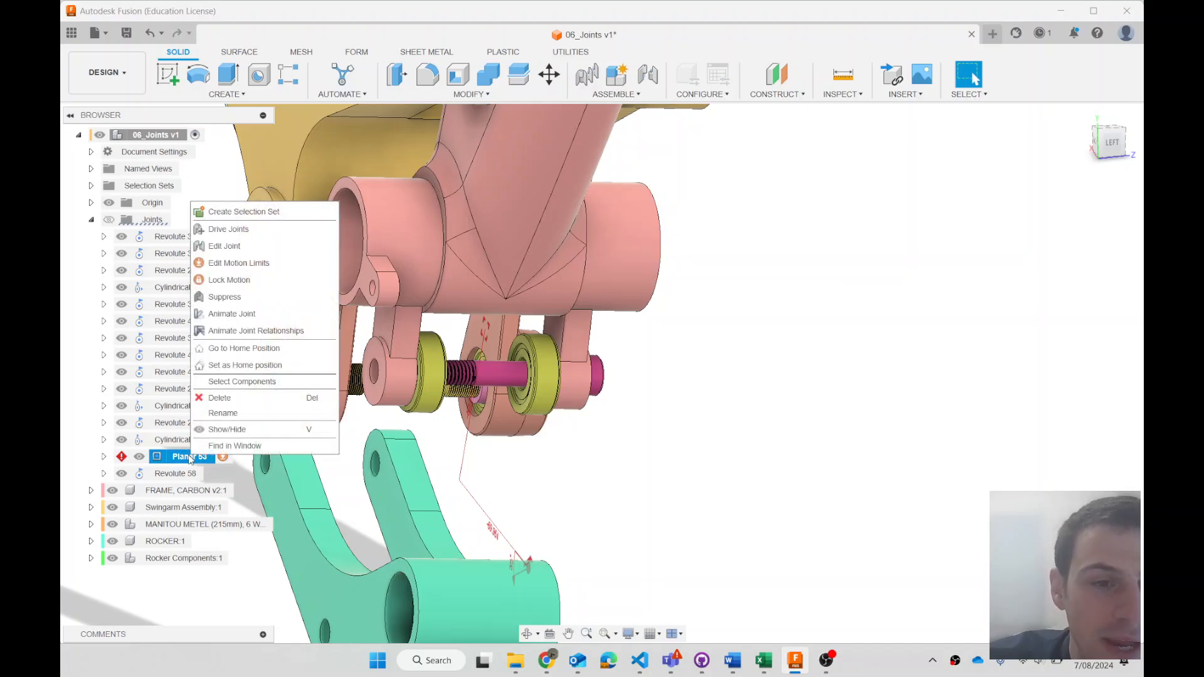
left_click(239, 407)
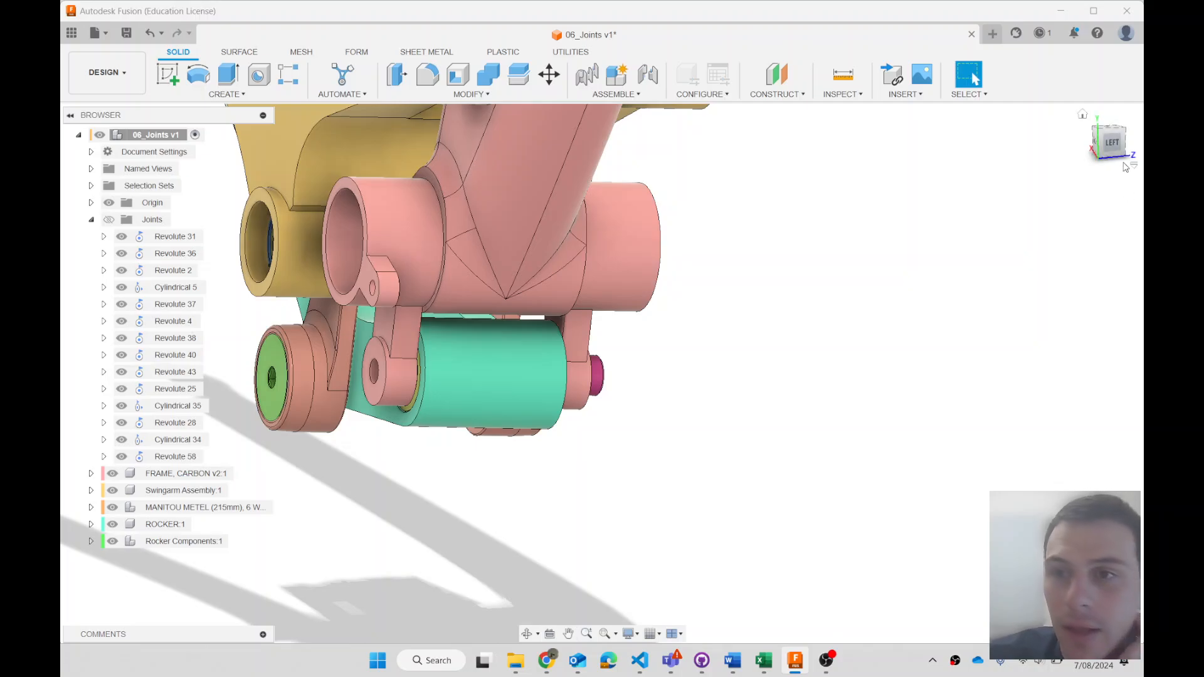
Try moving the rocker by its shock-side arm in a side view, and undo each movement
left_click(527, 634)
left_click_drag(567, 468, 617, 413)
middle_click_drag(618, 413, 509, 395, "shift")
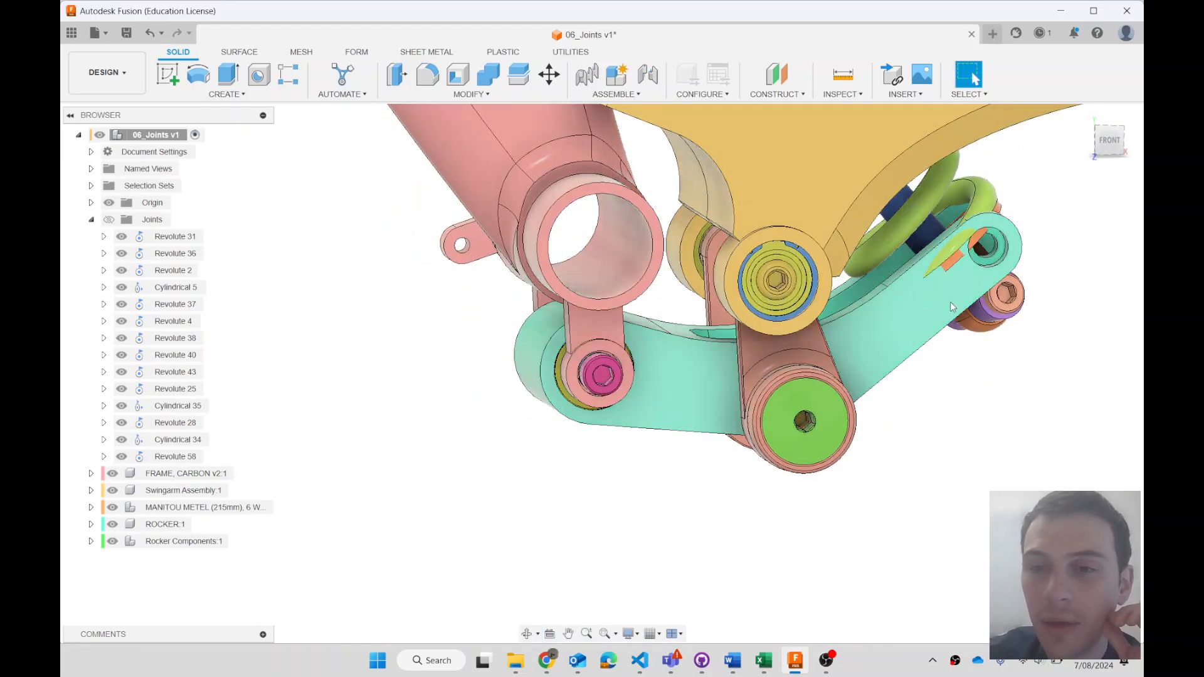
left_click_drag(951, 303, 944, 343)
key("ctrl+z")
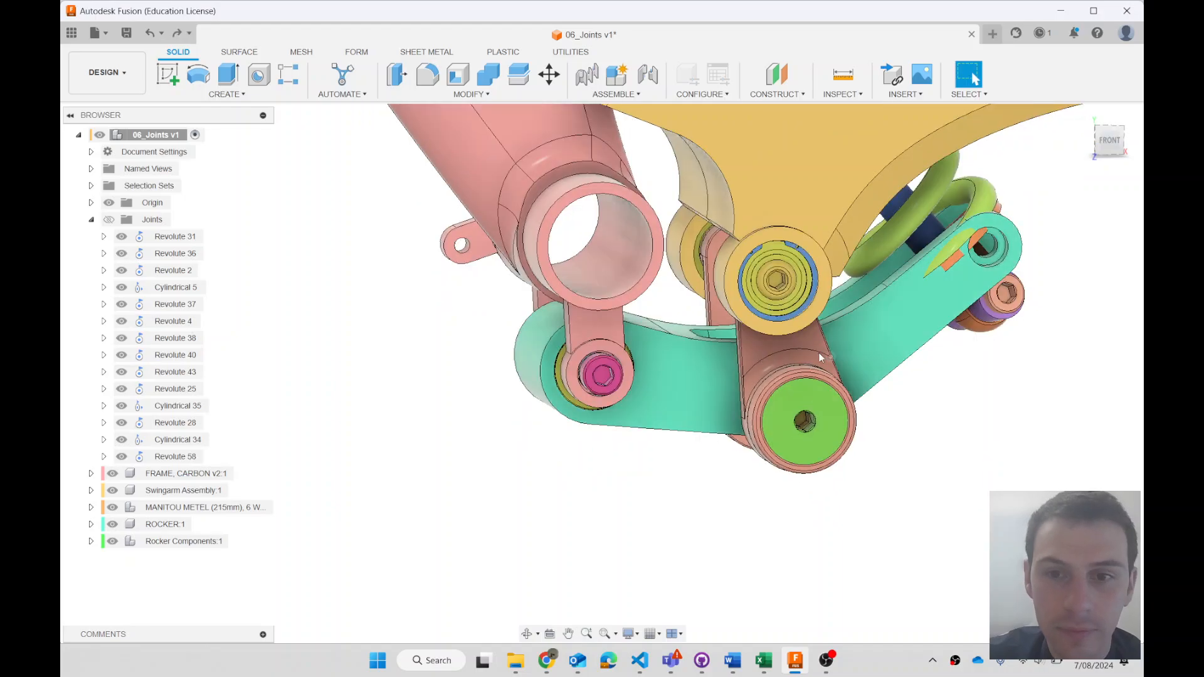
mouse_move(952, 300)
left_mouse_down()
mouse_move(873, 345)
mouse_move(928, 342)
mouse_move(947, 284)
left_mouse_up()
key("ctrl+z")
scroll(923, 363, "down", 3)
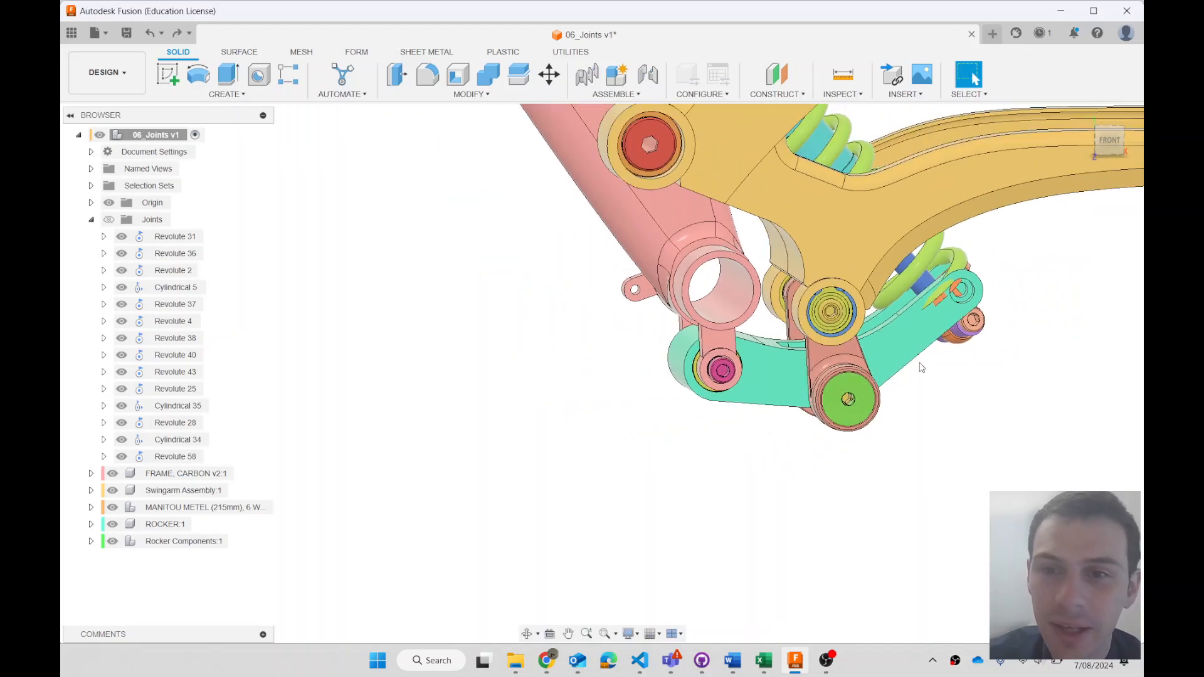
Ground the FRAME, CARBON v2:1 component to its parent despite its existing assembly relationships
middle_click_drag(923, 364, 908, 399)
scroll(908, 399, "down", 4)
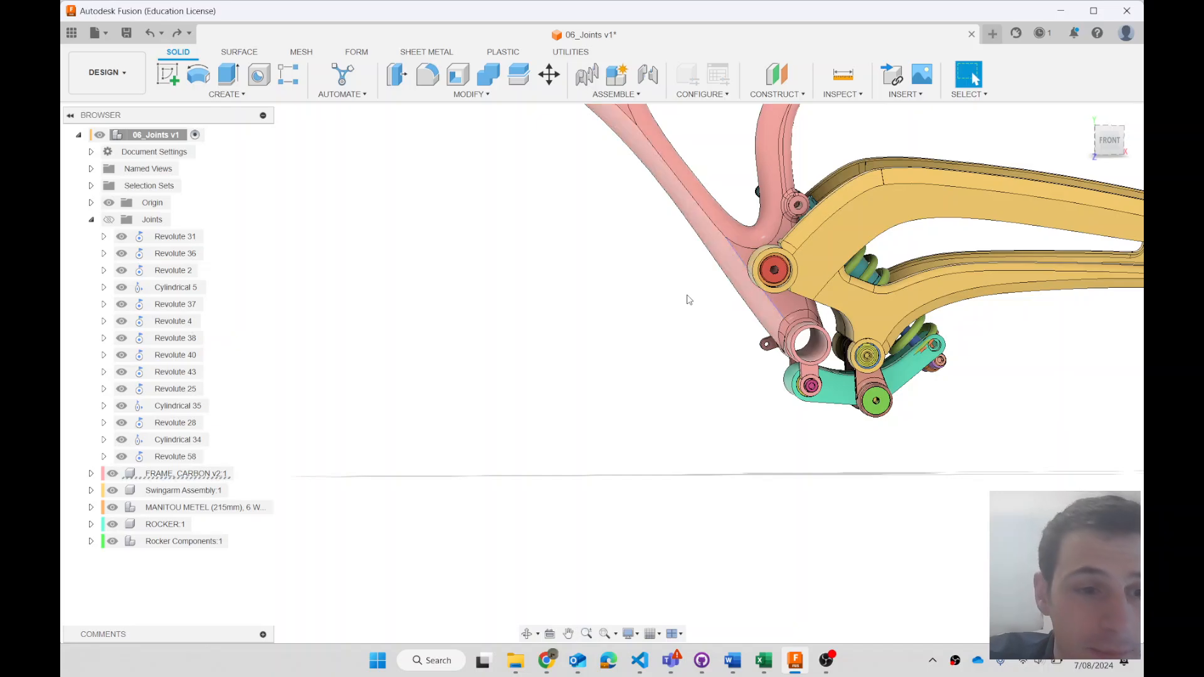
left_click(220, 474)
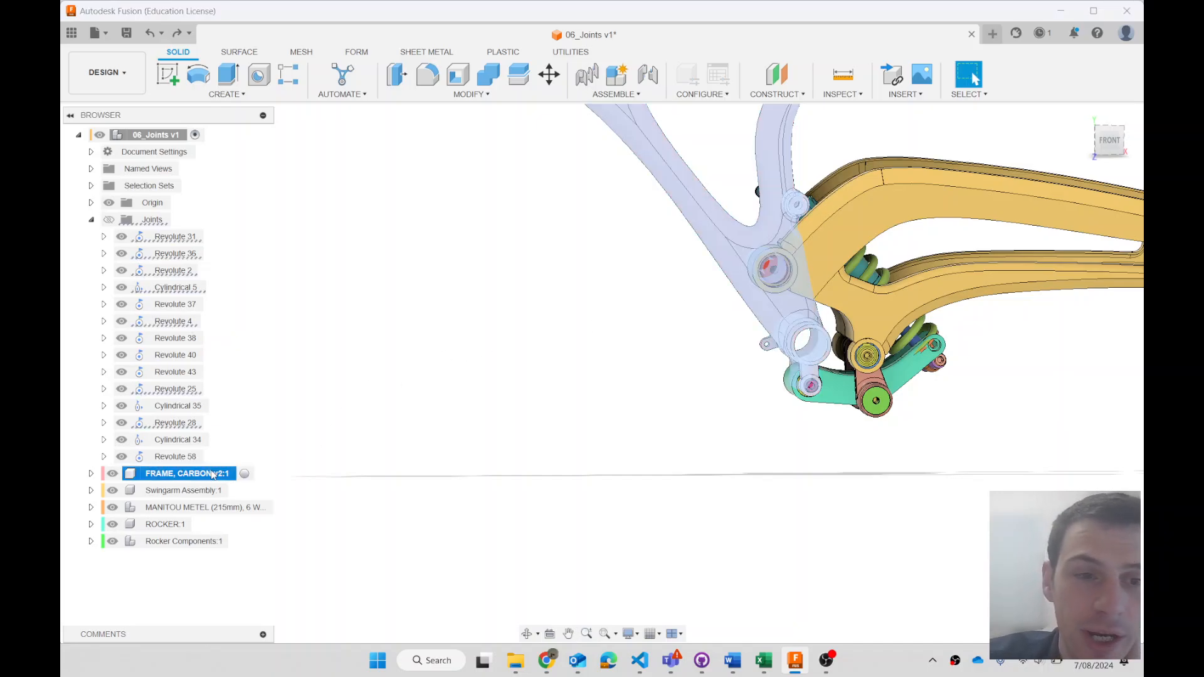
right_click(211, 478)
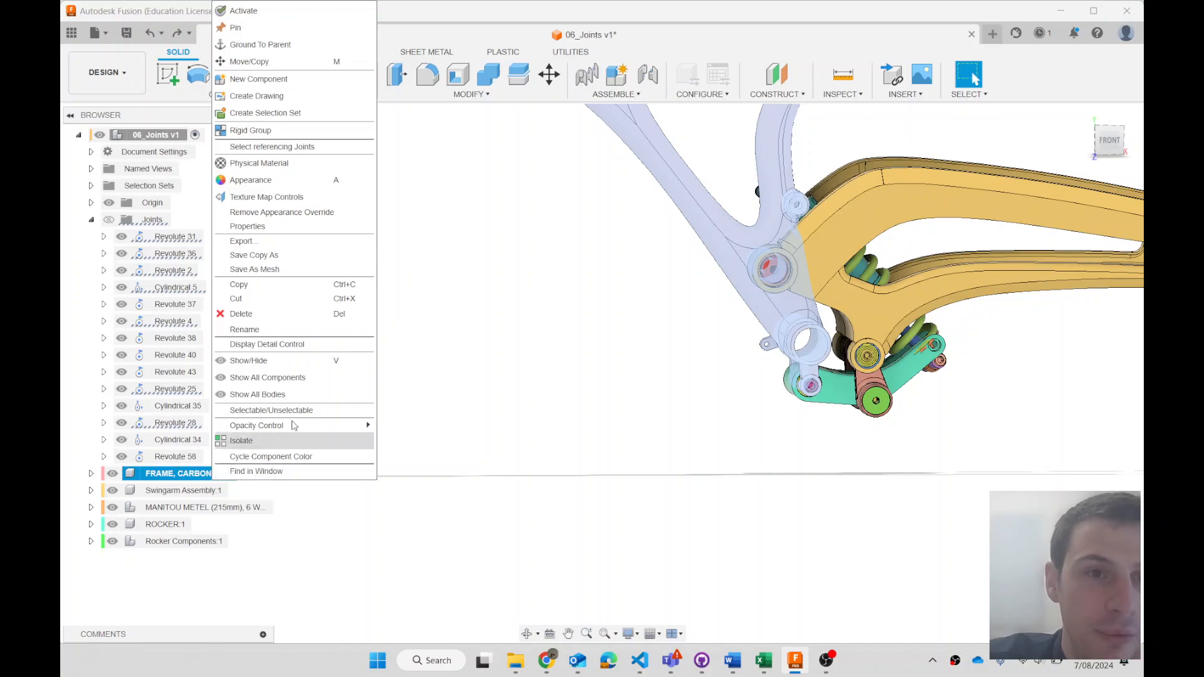
left_click(335, 49)
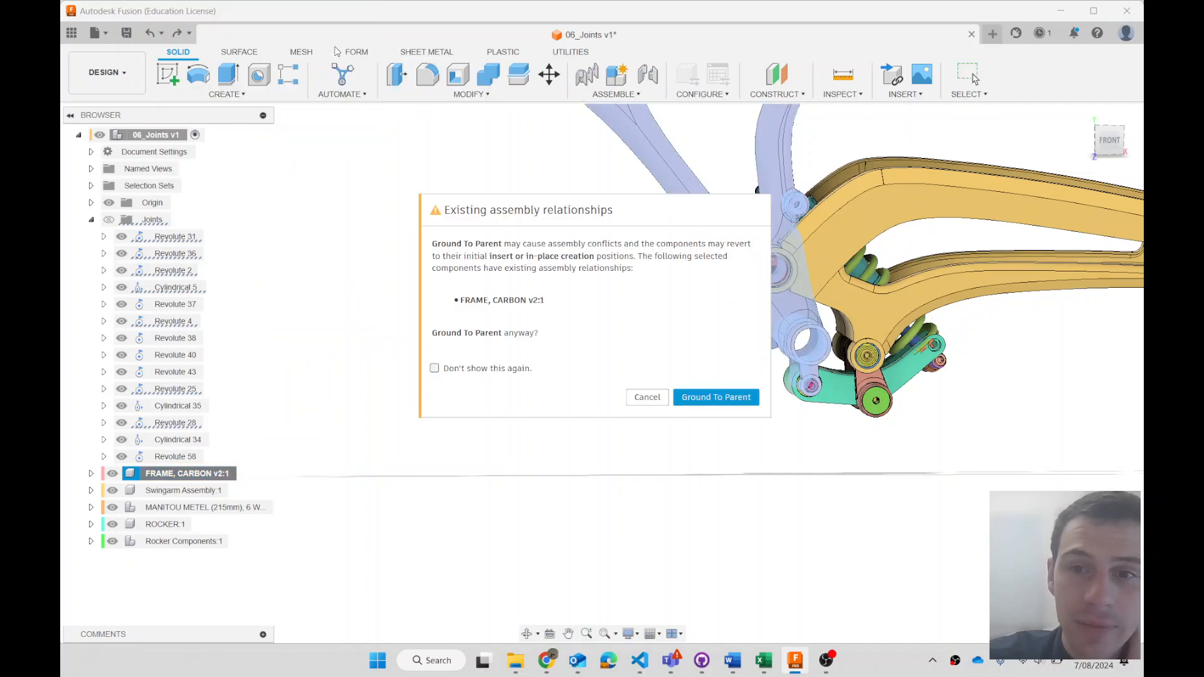
left_click(708, 404)
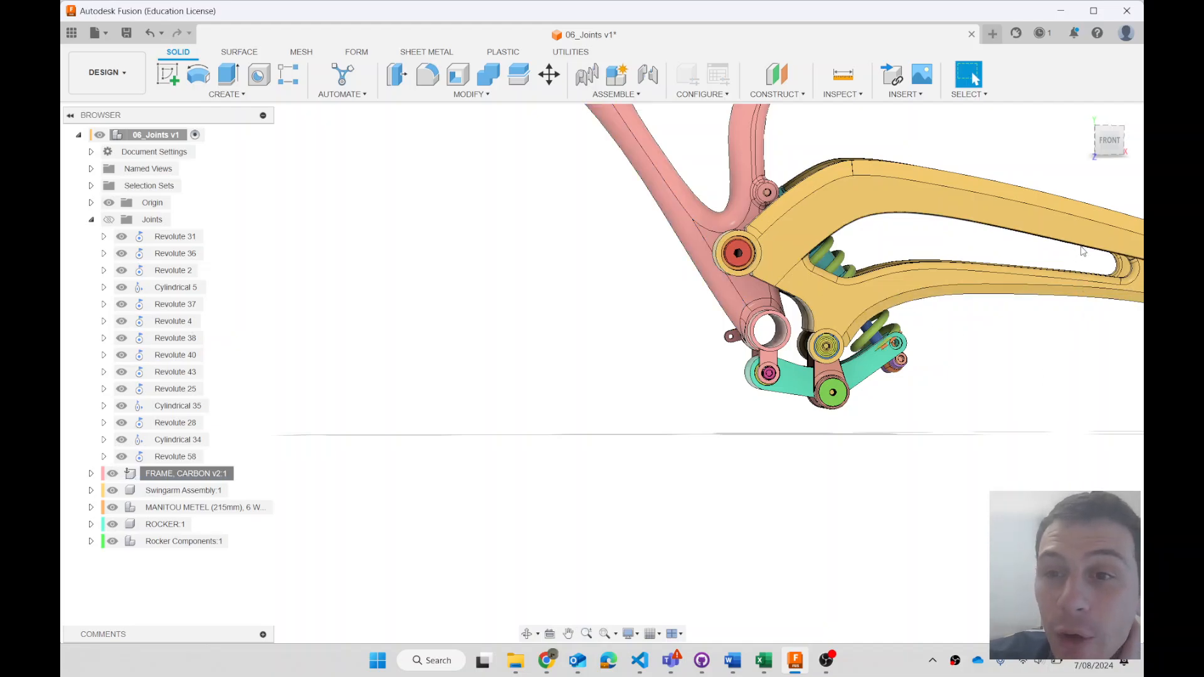
Test the swingarm's movement, and swing the rocker down about the frame bearing, away from the shock
mouse_move(1080, 239)
left_mouse_down()
mouse_move(1064, 307)
mouse_move(1058, 195)
mouse_move(1059, 247)
left_mouse_up()
left_click_drag(874, 364, 920, 436)
scroll(786, 381, "up", 2)
scroll(753, 373, "up", 2)
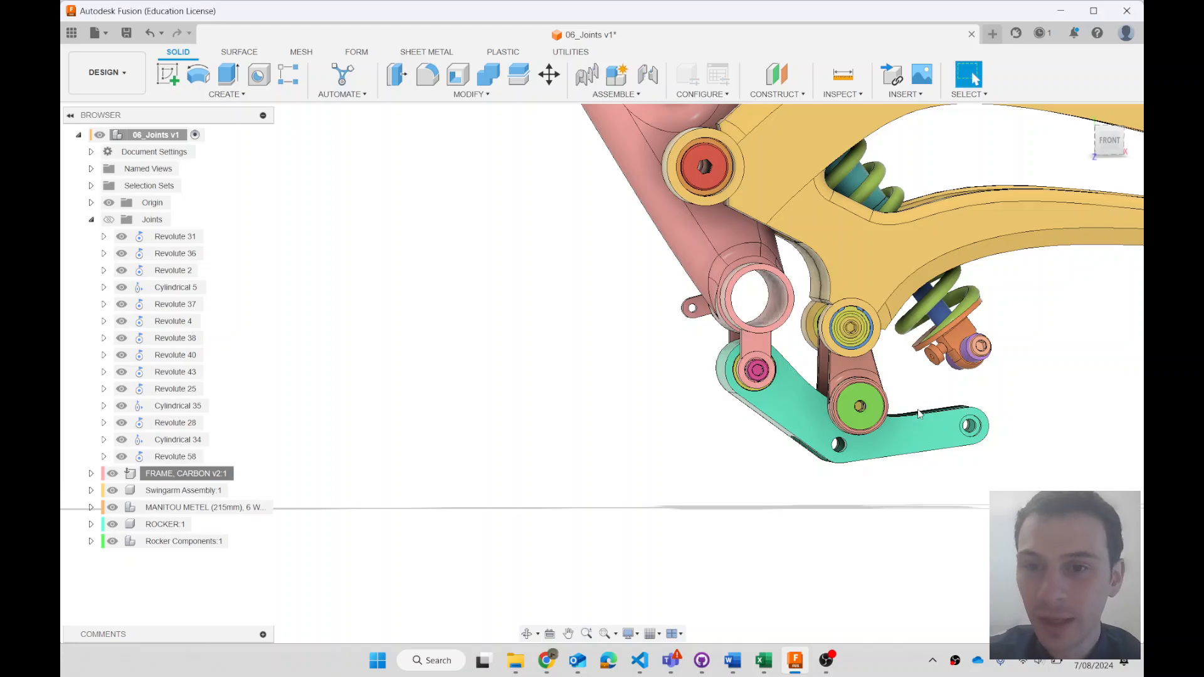
Start a new joint and snap Component 1 to the centre of the rocker's middle hole below the pivot link
scroll(921, 435, "up", 2)
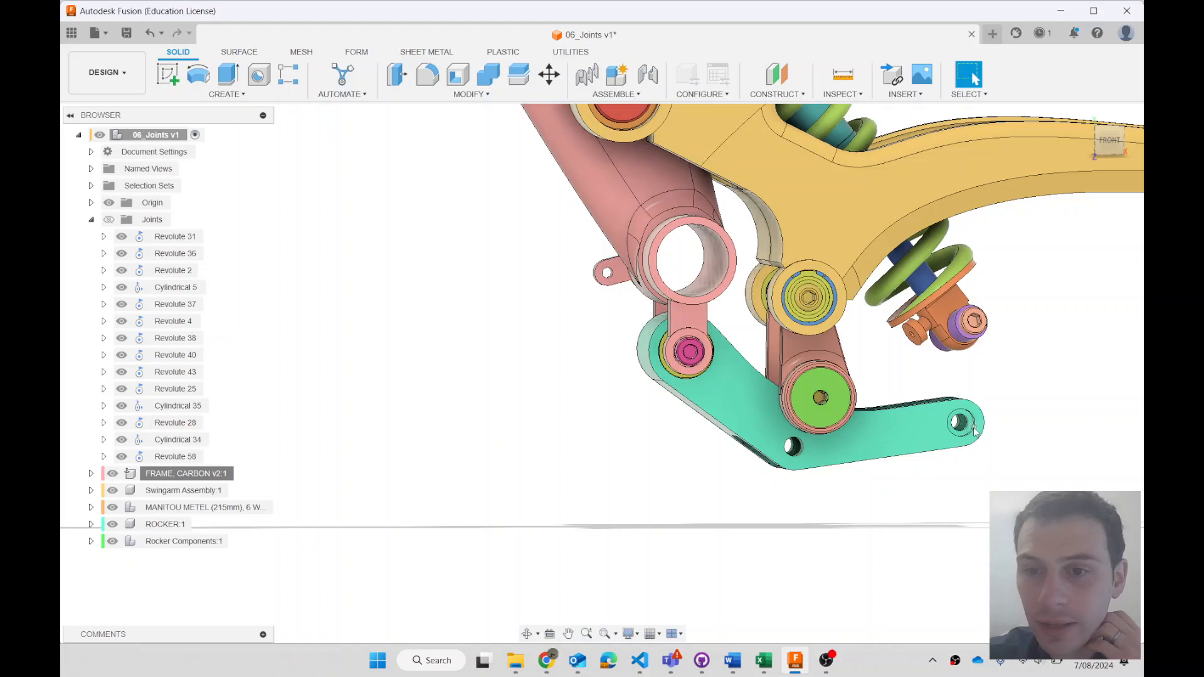
scroll(976, 431, "down", 2)
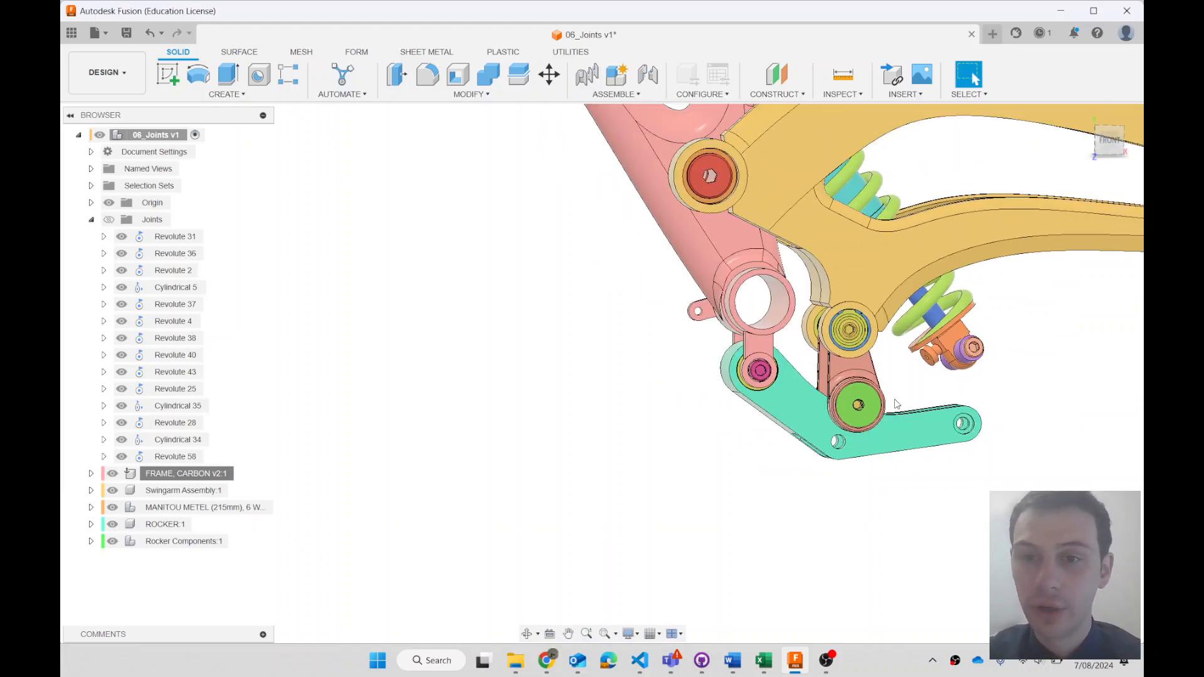
scroll(834, 451, "up", 5)
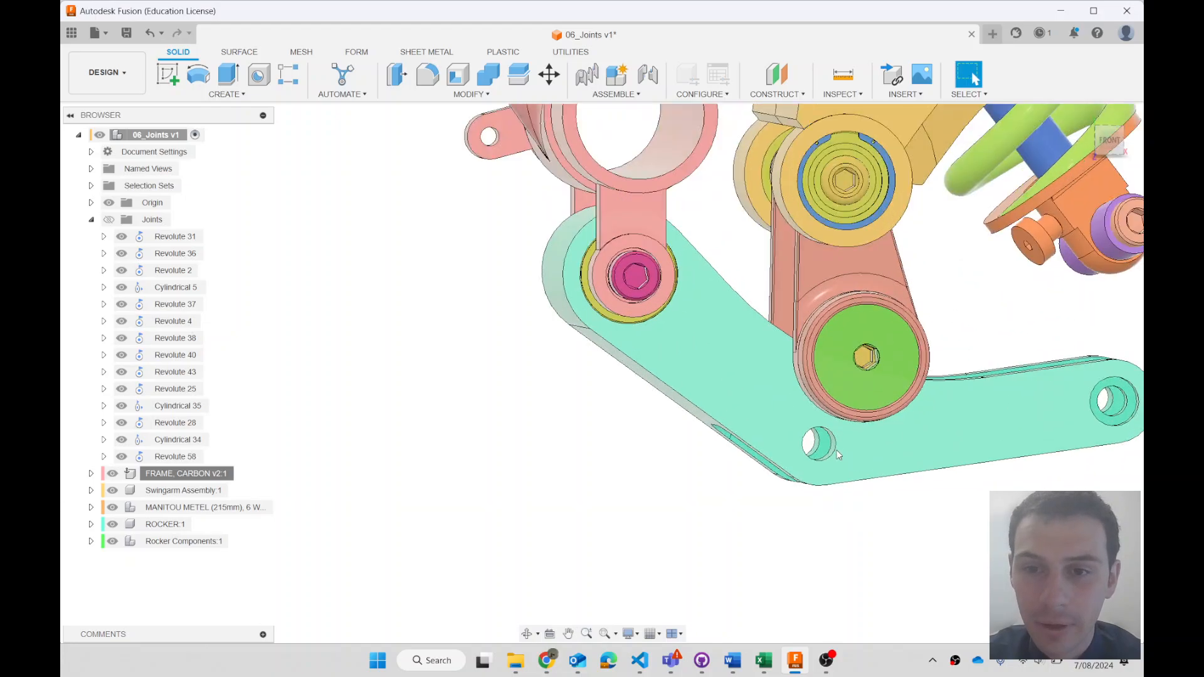
scroll(838, 455, "up", 3)
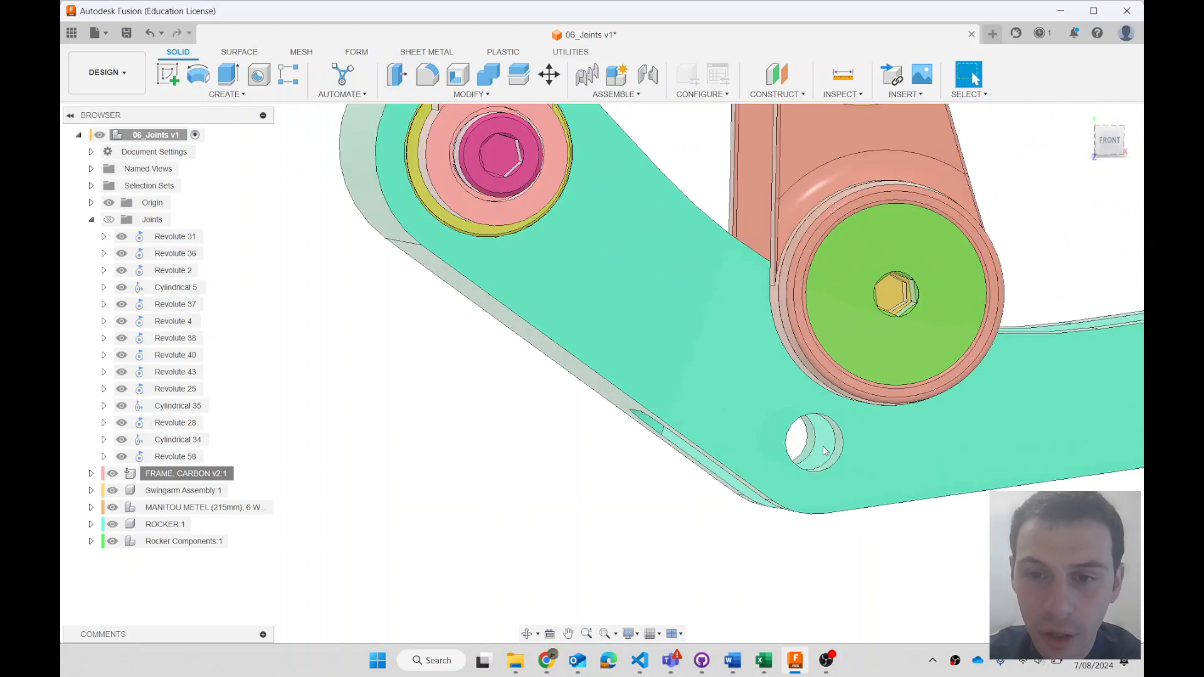
left_click(569, 634)
left_click_drag(747, 422, 596, 459)
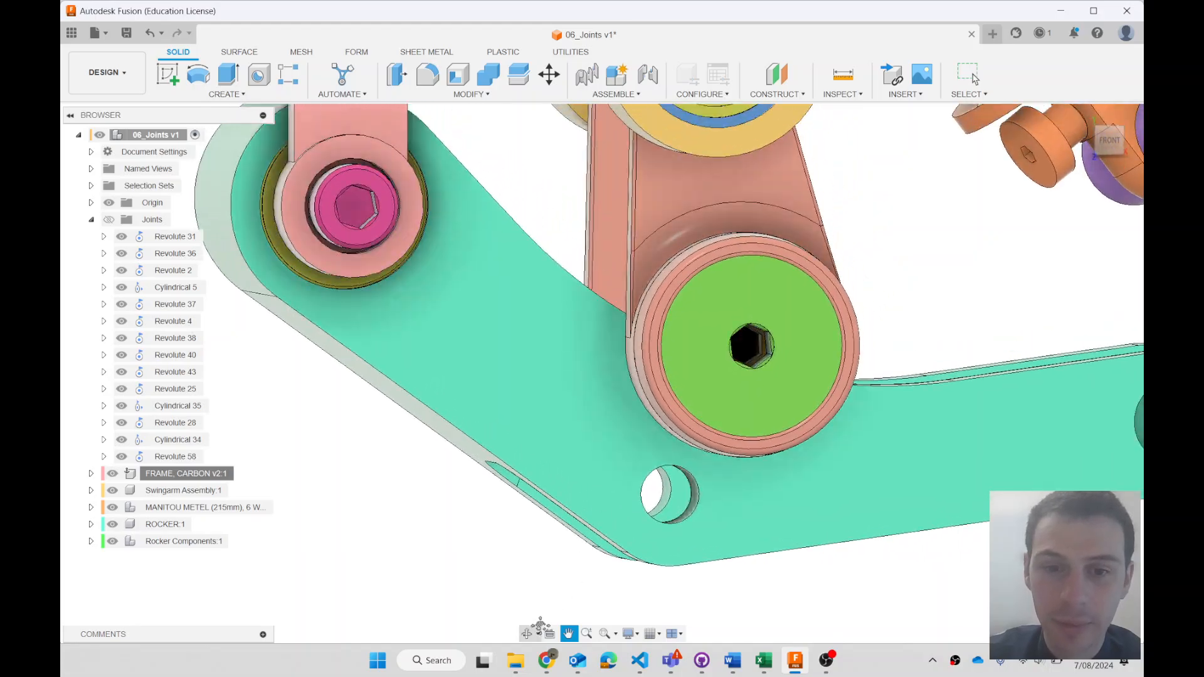
left_click(527, 634)
left_click_drag(676, 446, 735, 421)
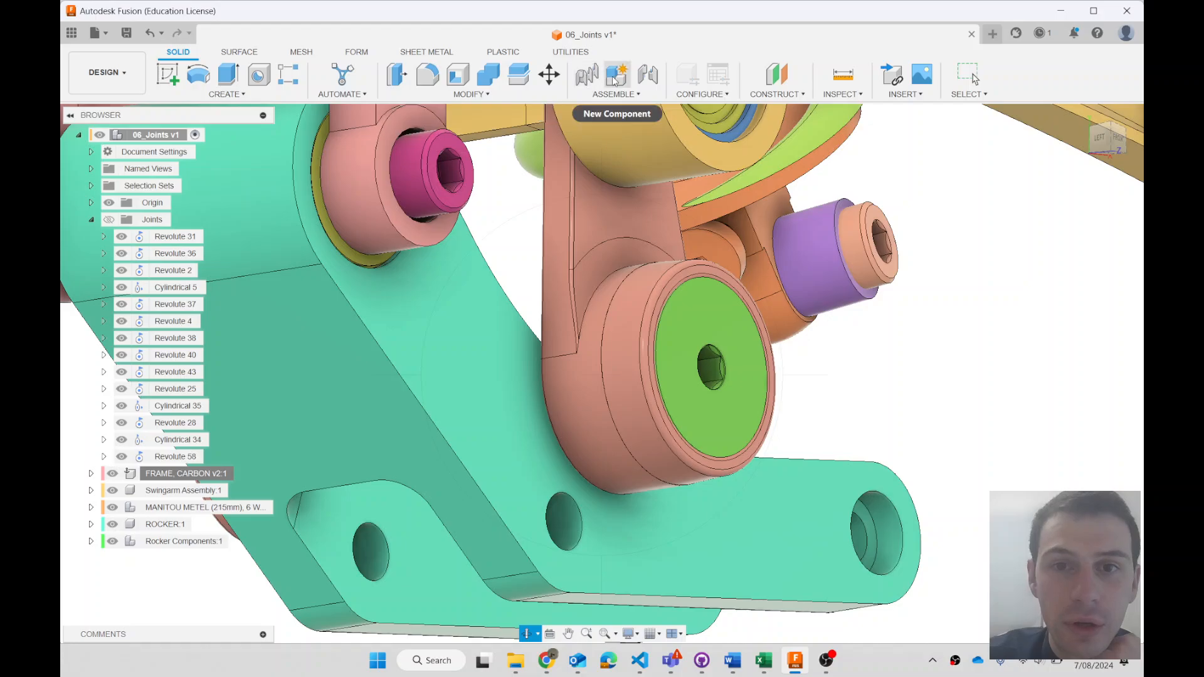
left_click(648, 75)
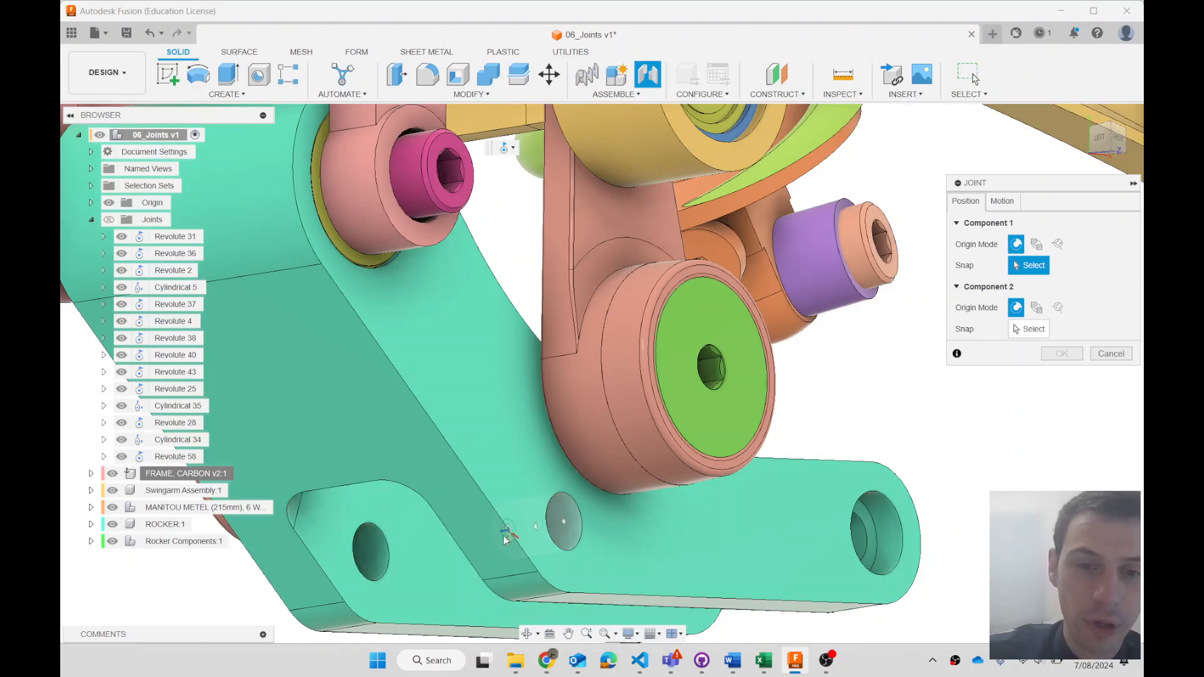
left_click(564, 529)
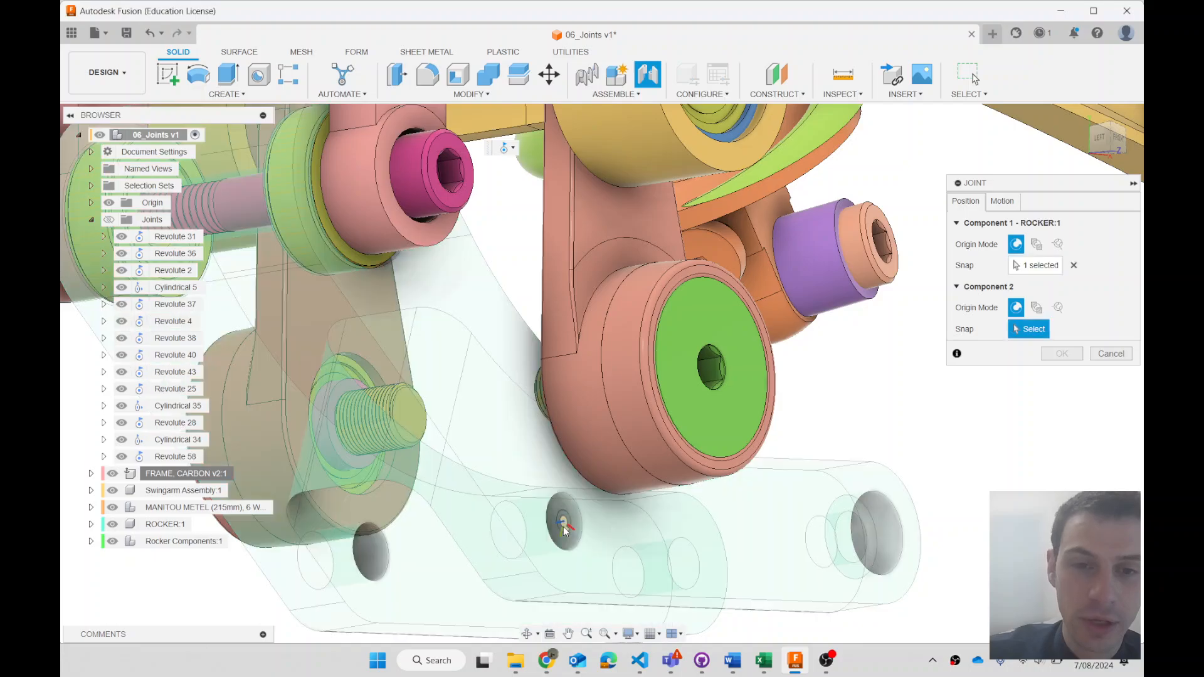
Snap Component 2 to the centre of the bearing spacer around the threaded bolt in the opposite pivot link
left_click(527, 634)
left_click_drag(553, 447, 632, 499)
key("Escape")
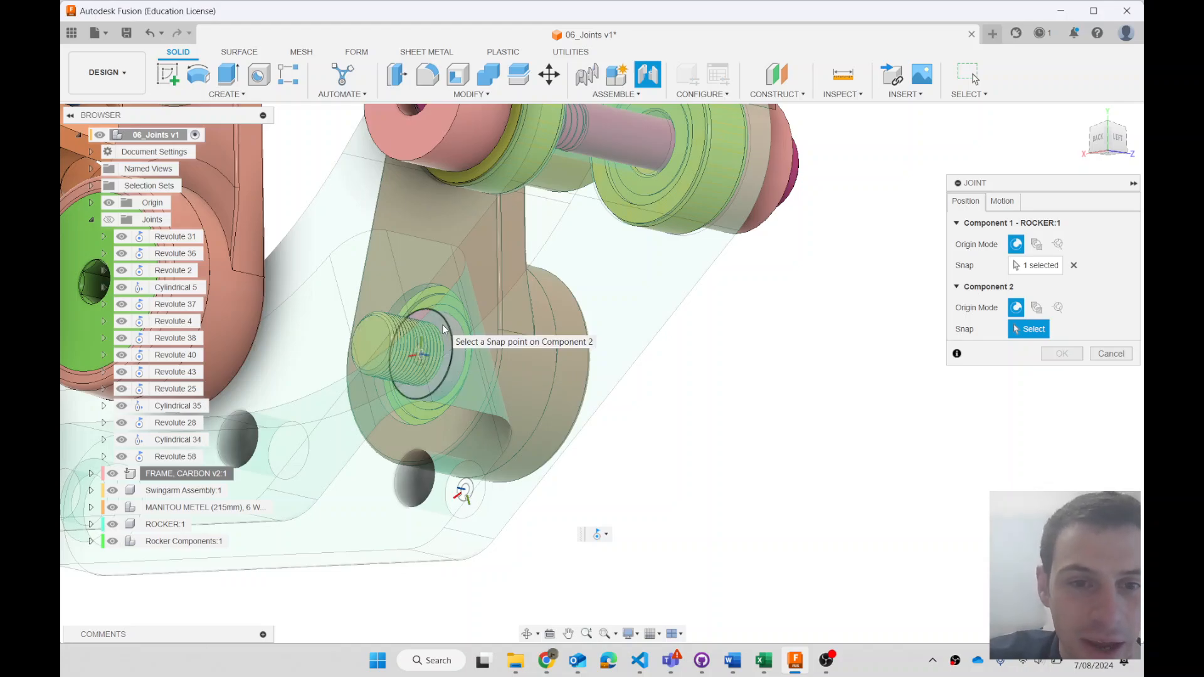
scroll(442, 325, "up", 2)
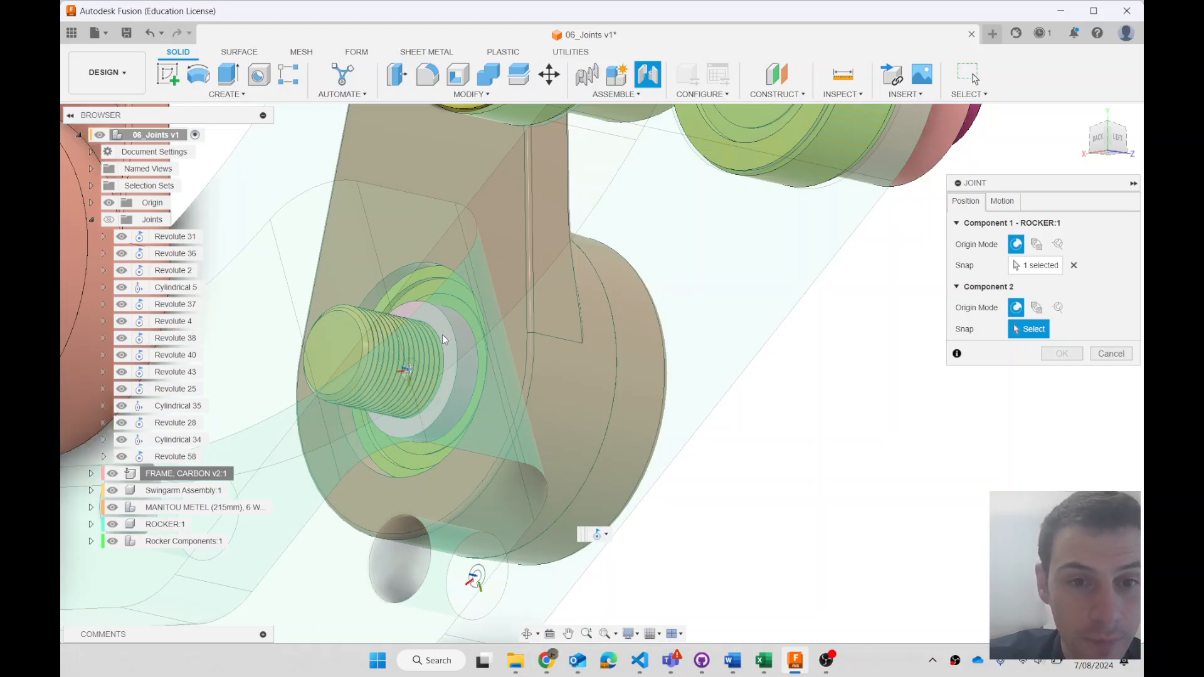
left_click(412, 371)
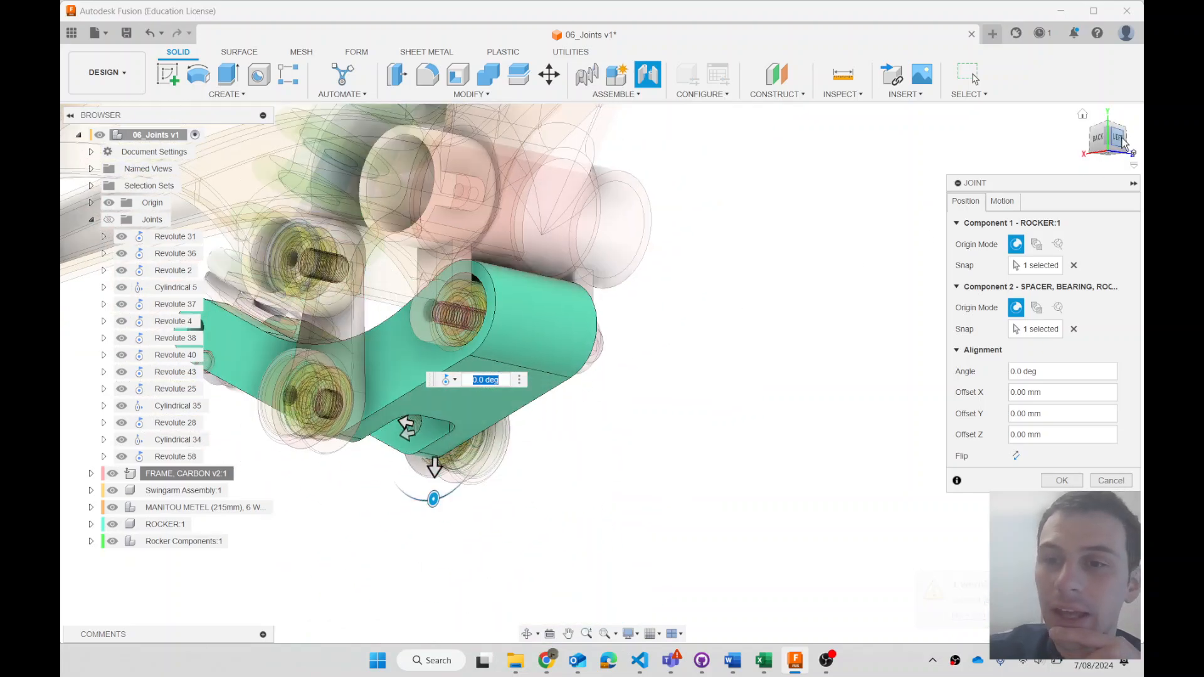
left_click_drag(1125, 149, 1077, 135)
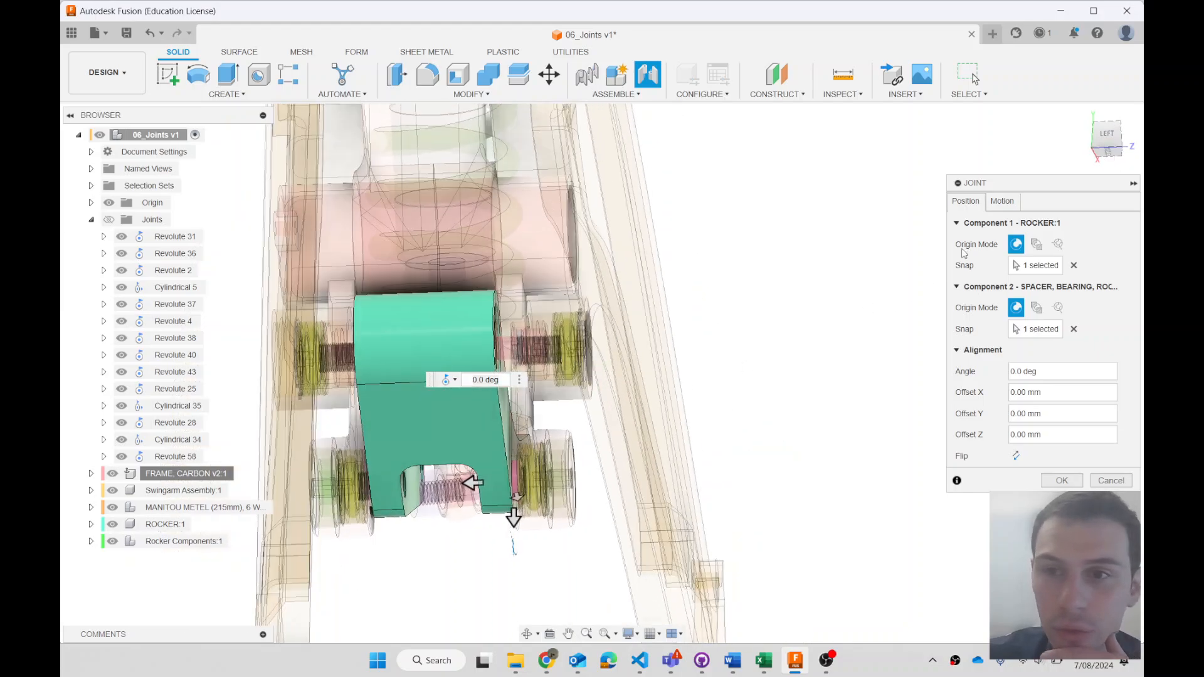
Try the Slider and Revolute motion types for the joint between the rocker and the bearing spacer
left_click(999, 204)
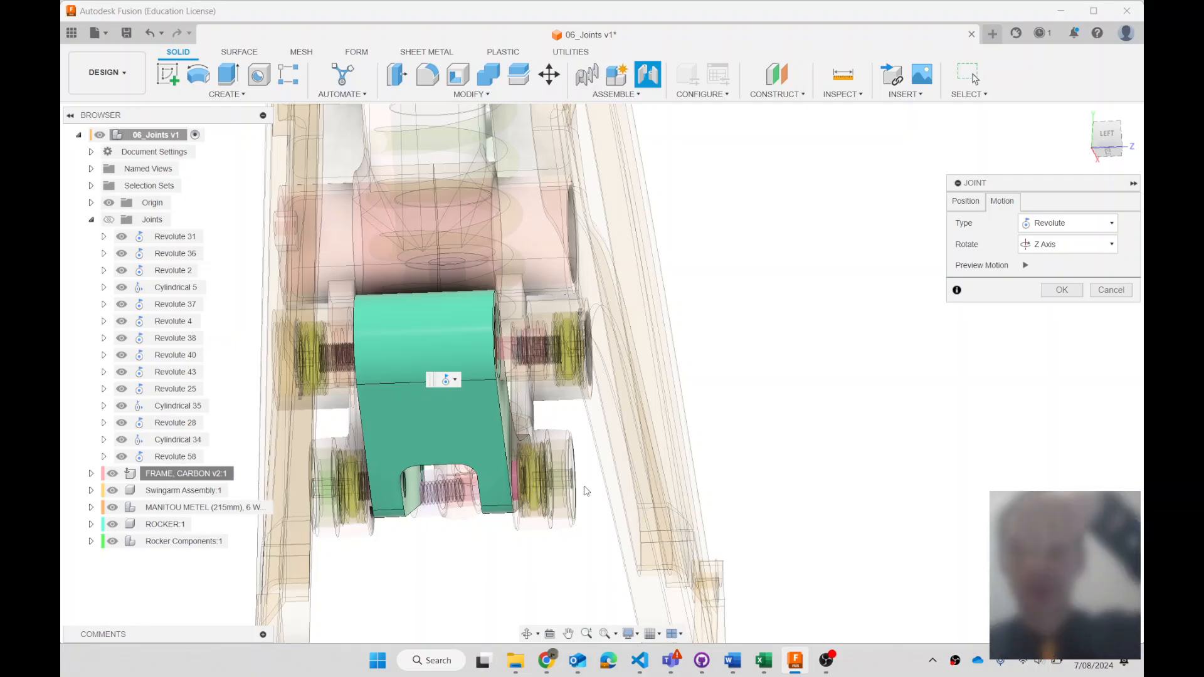
left_click(1099, 227)
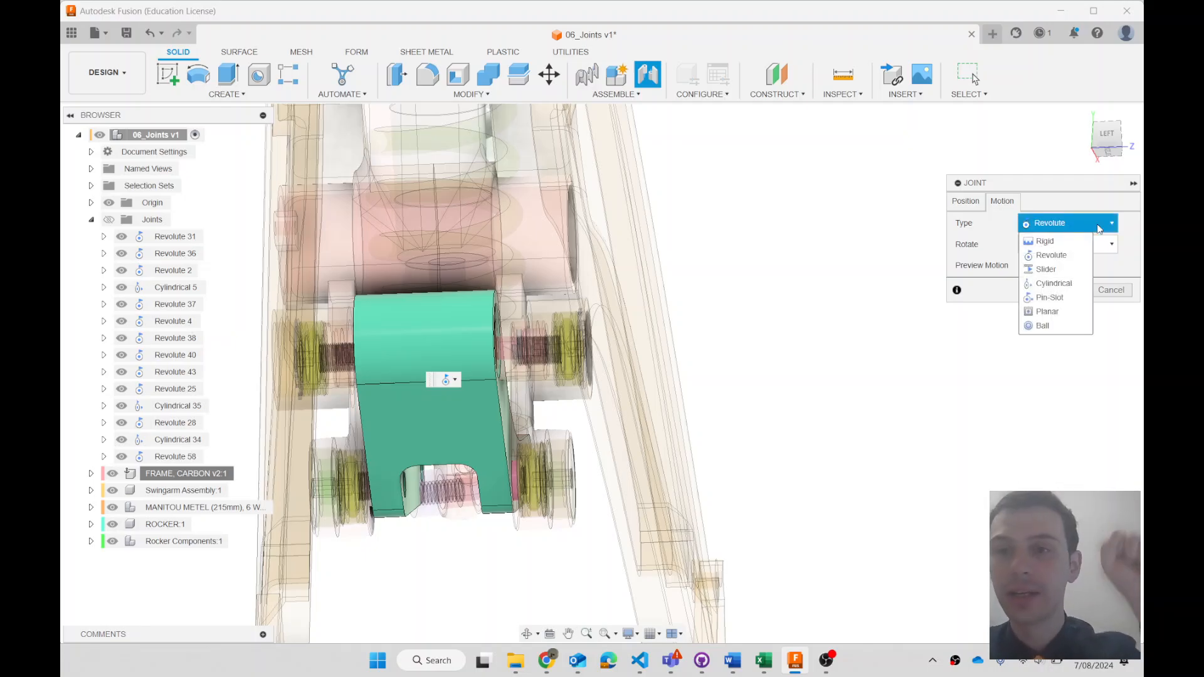
left_click(1067, 275)
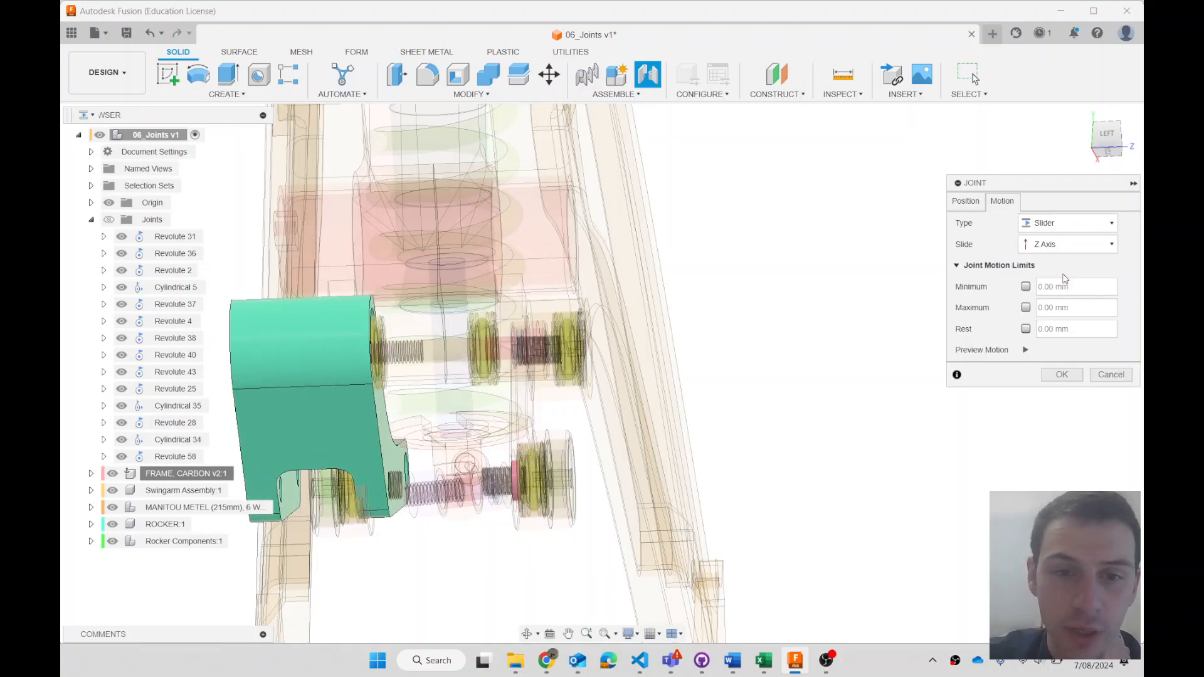
left_click(1055, 225)
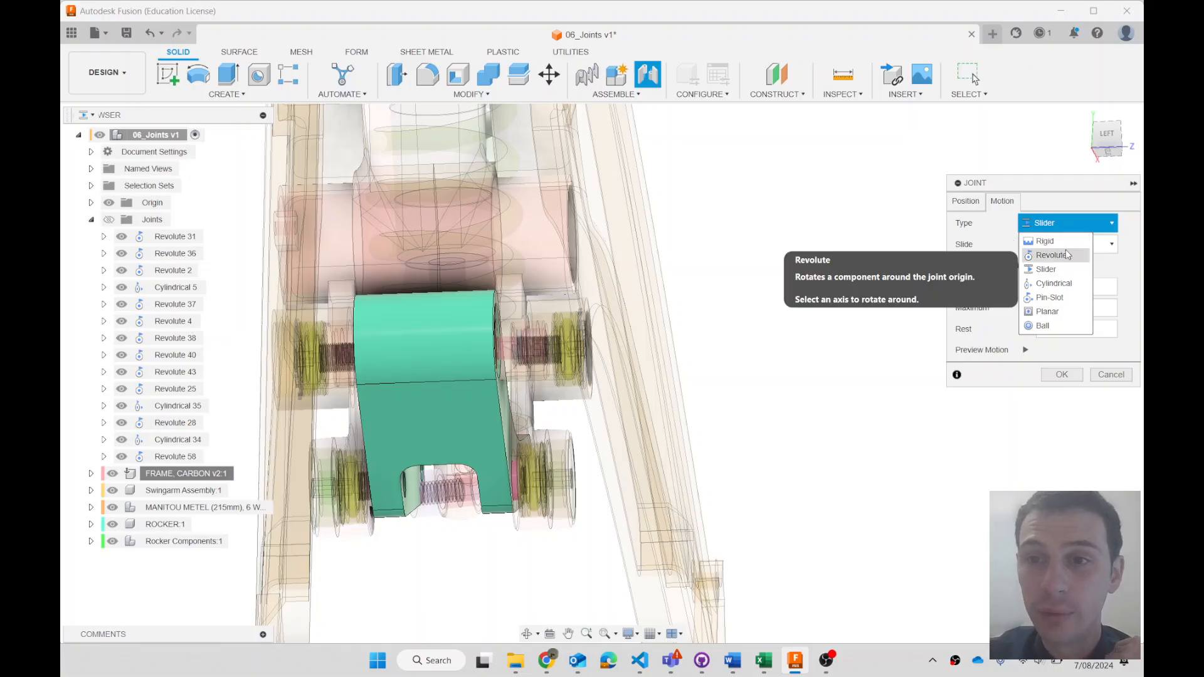
left_click(1068, 254)
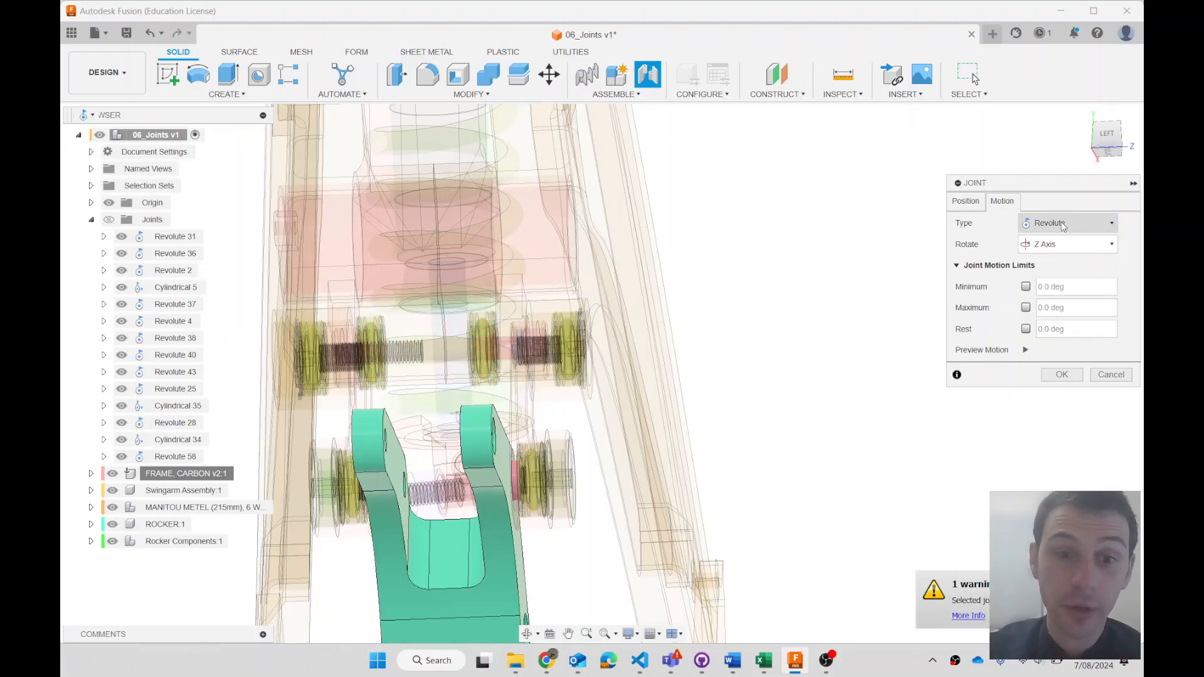
Set the joint's motion type to Cylindrical about the Z axis and create the joint
left_click(1064, 224)
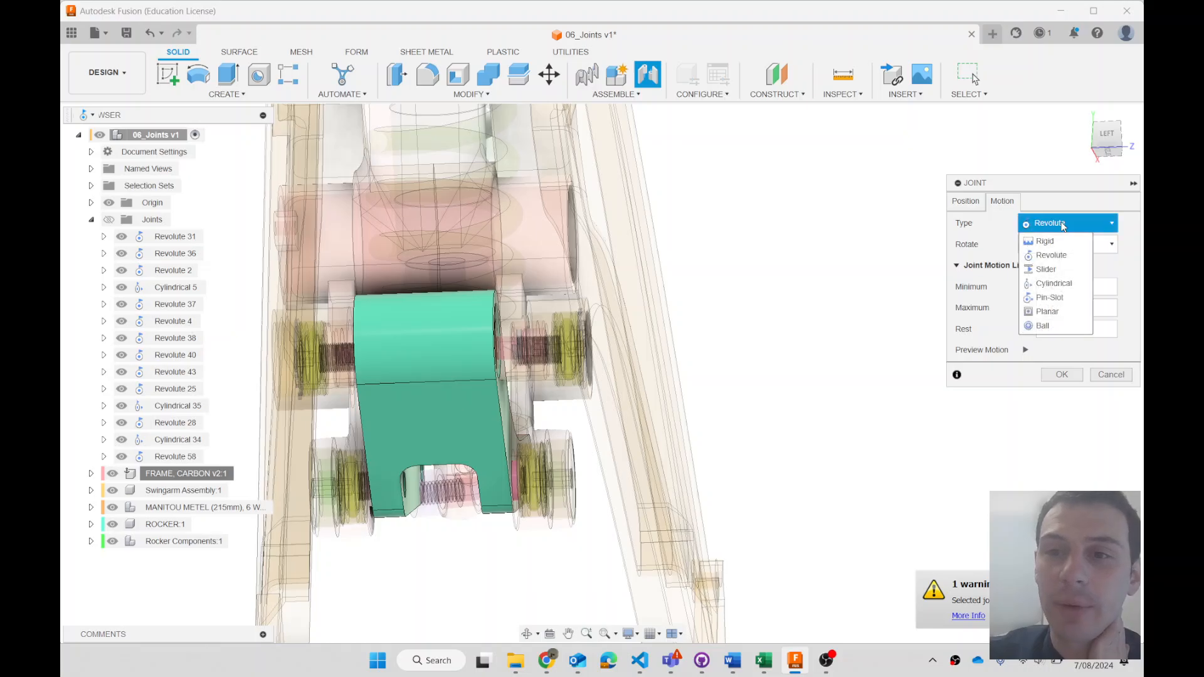
left_click(1070, 282)
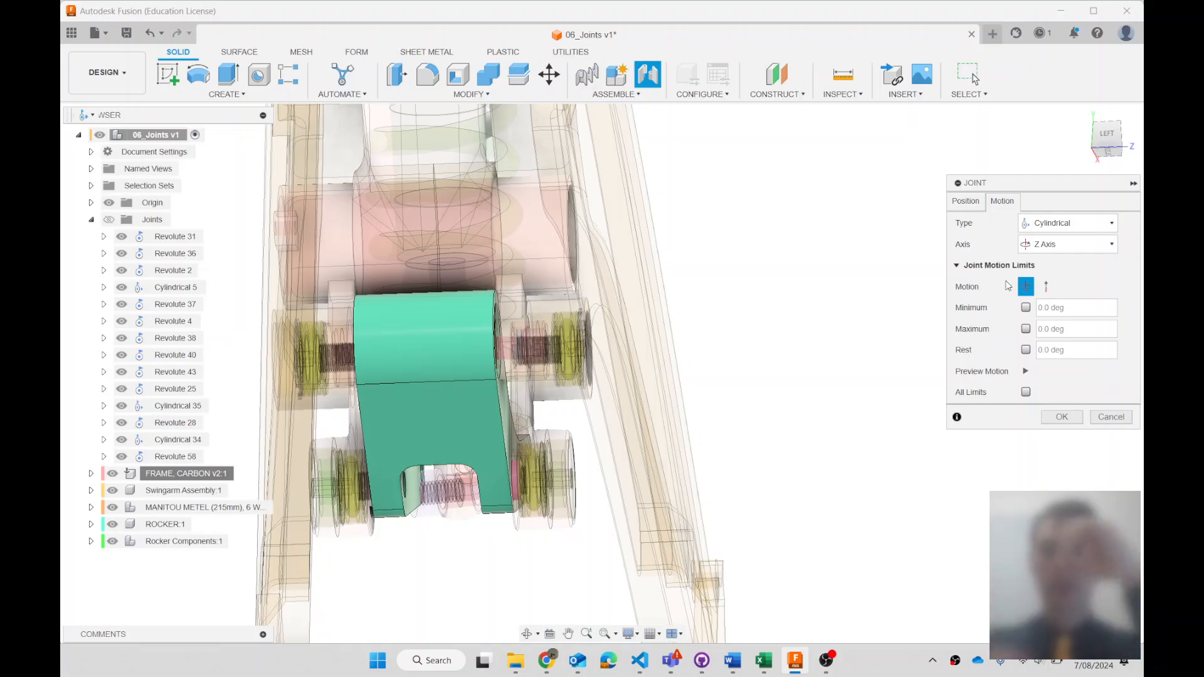
left_click(1065, 417)
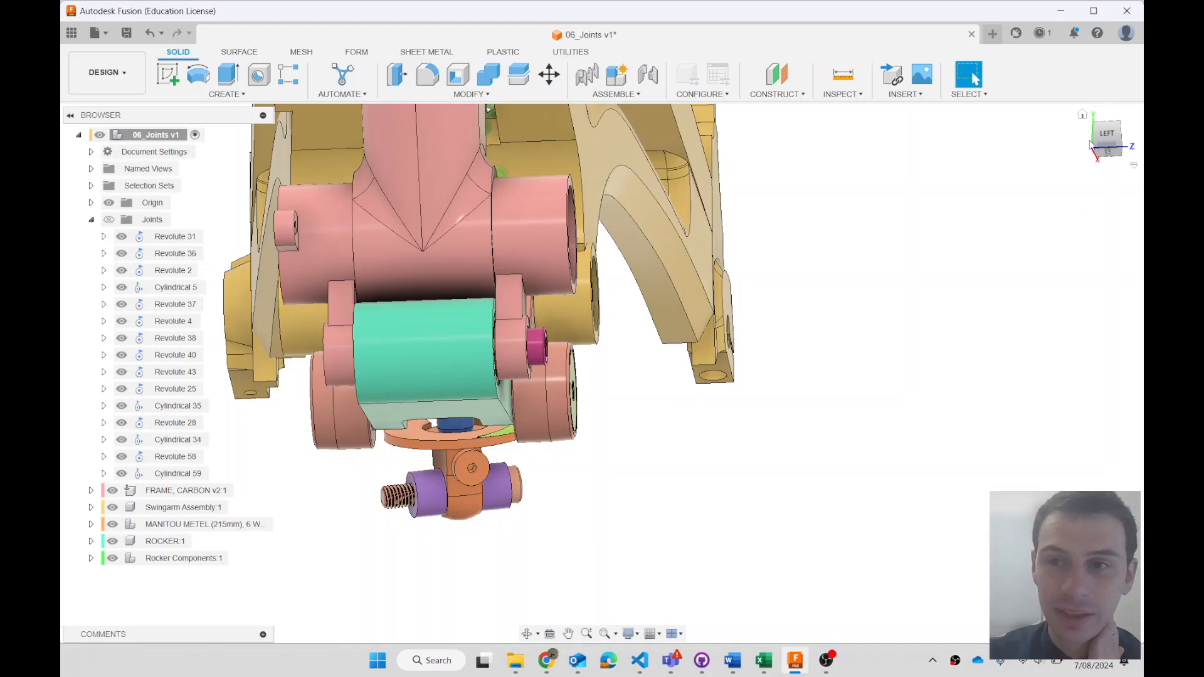
Swing the rear of the swingarm downward about the frame to test how the jointed rocker follows
left_click(528, 632)
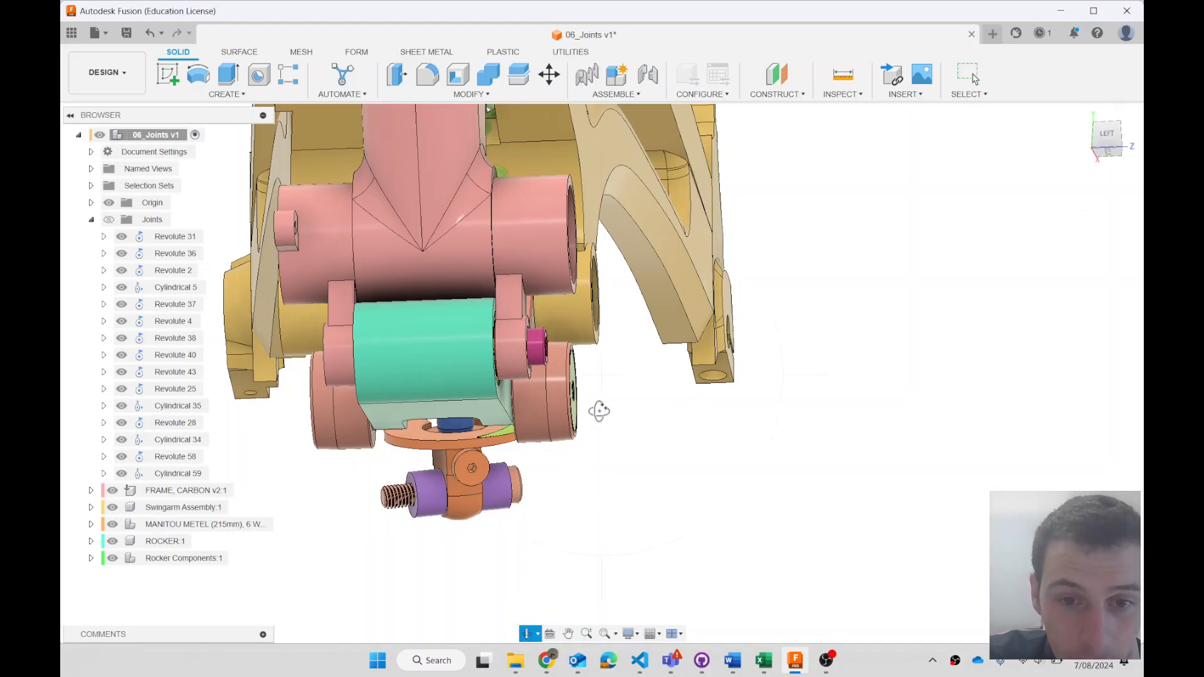
left_click_drag(599, 412, 513, 425)
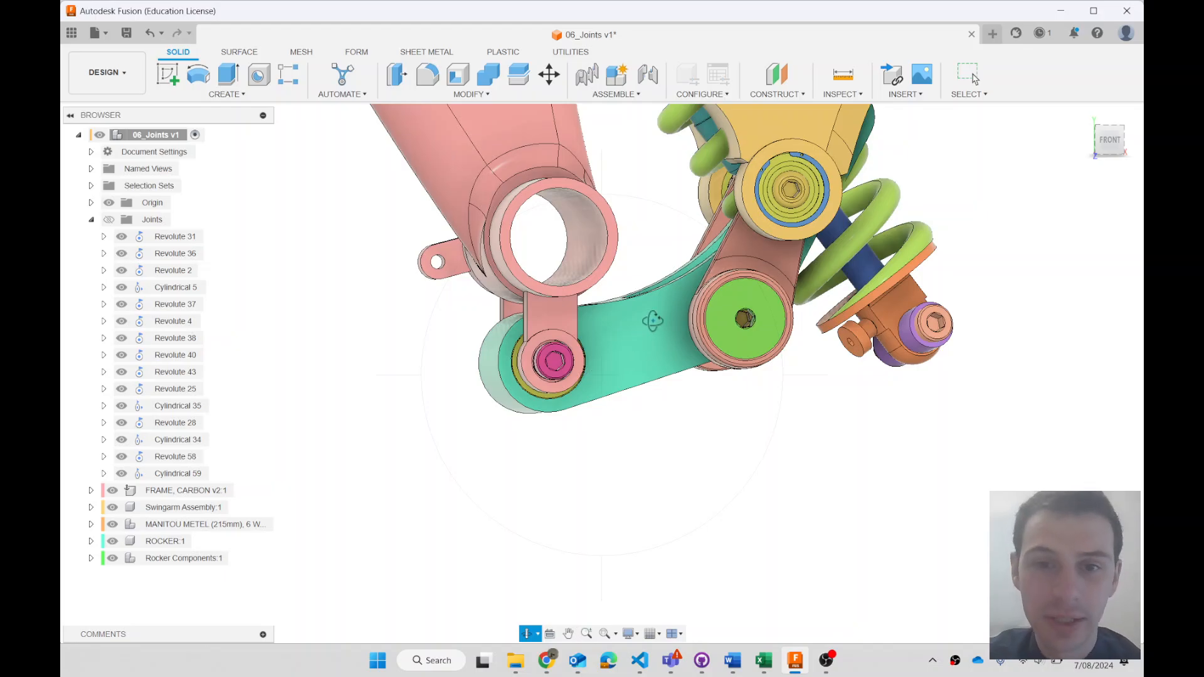
key("Escape")
scroll(722, 271, "down", 6)
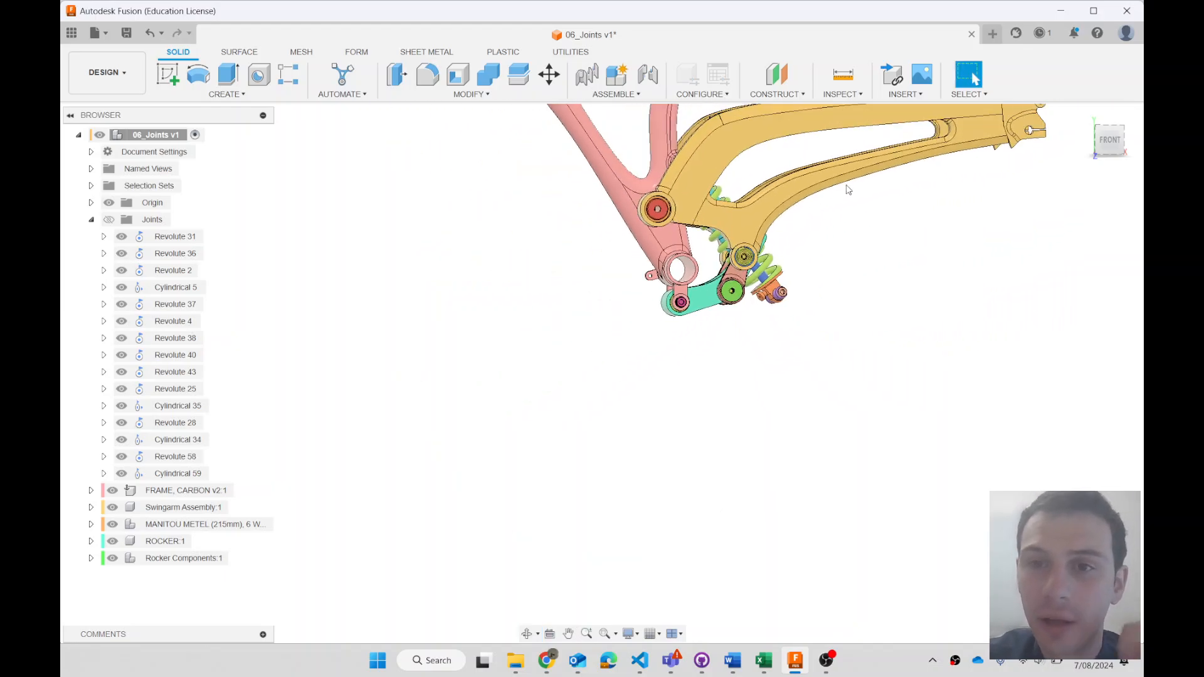
left_click_drag(960, 137, 940, 217)
Examine the rocker's free end holes and the shock's lower bushings and bolt from both sides
scroll(816, 270, "up", 8)
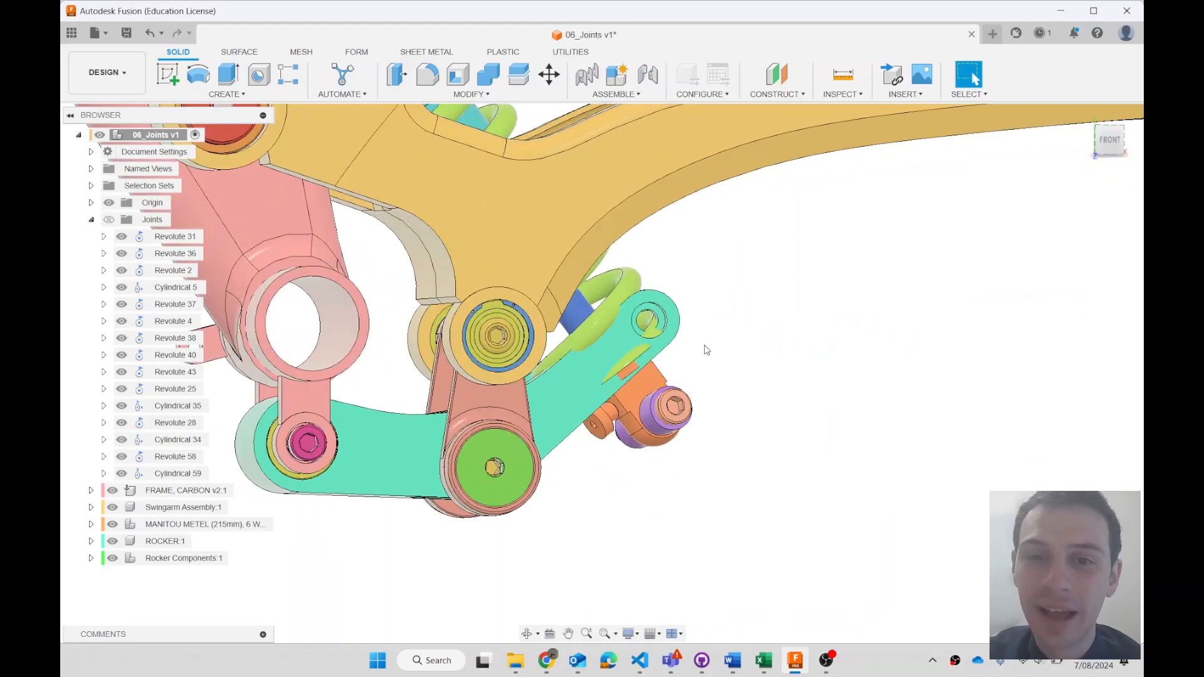
scroll(657, 327, "up", 5)
scroll(696, 452, "down", 5)
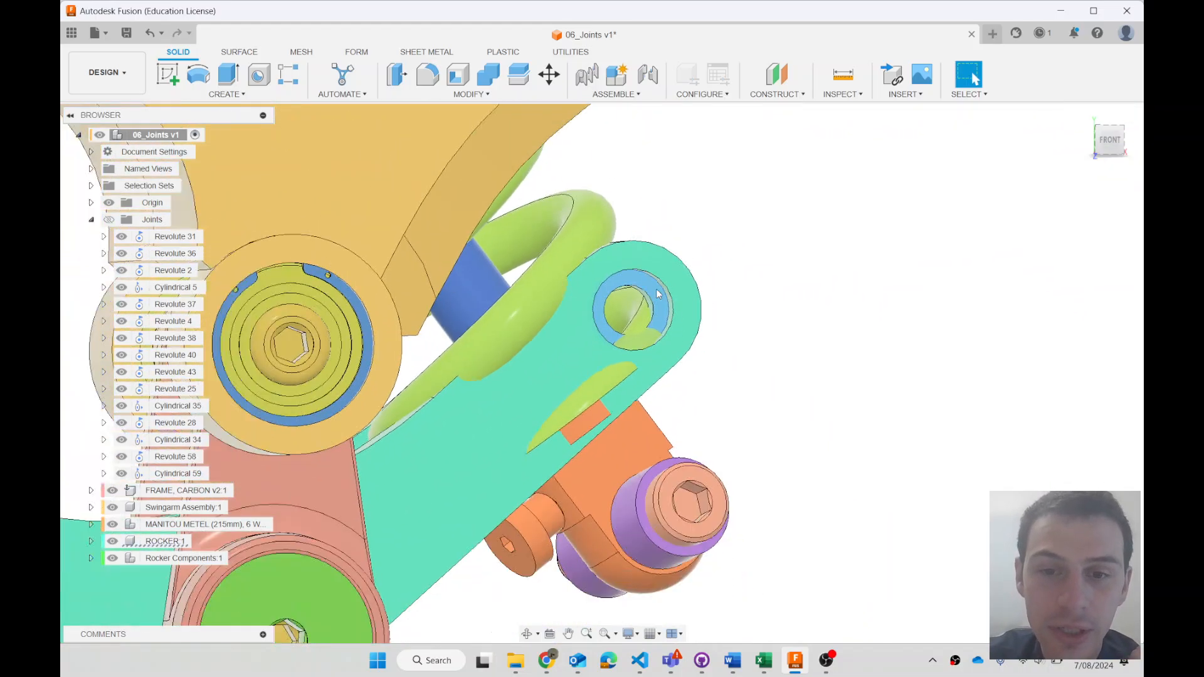
scroll(691, 466, "up", 2)
scroll(695, 468, "down", 6)
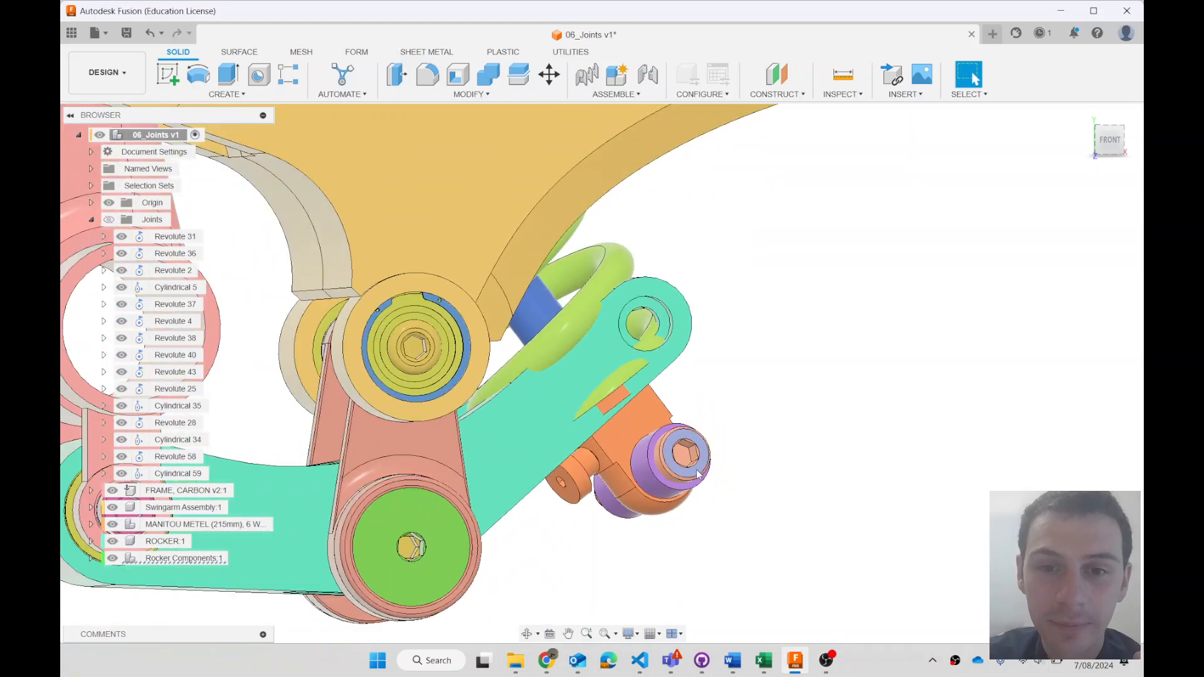
left_click(528, 633)
left_click_drag(652, 414, 494, 413)
scroll(637, 409, "up", 3)
scroll(682, 403, "down", 3)
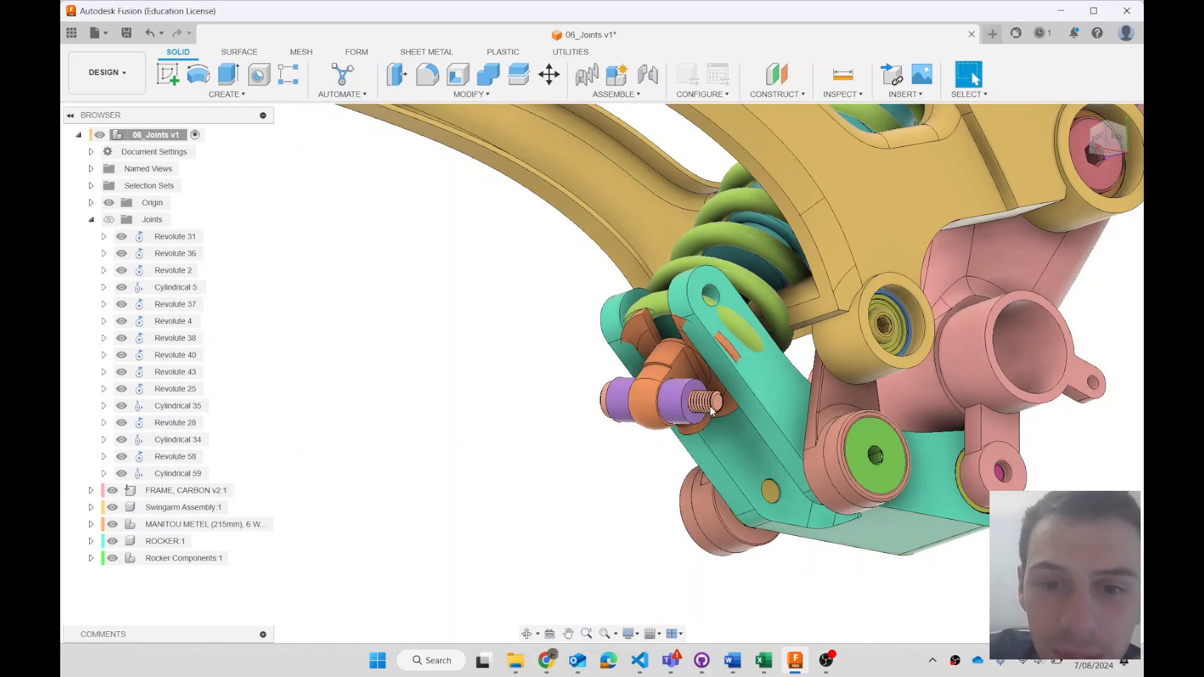
scroll(712, 410, "up", 2)
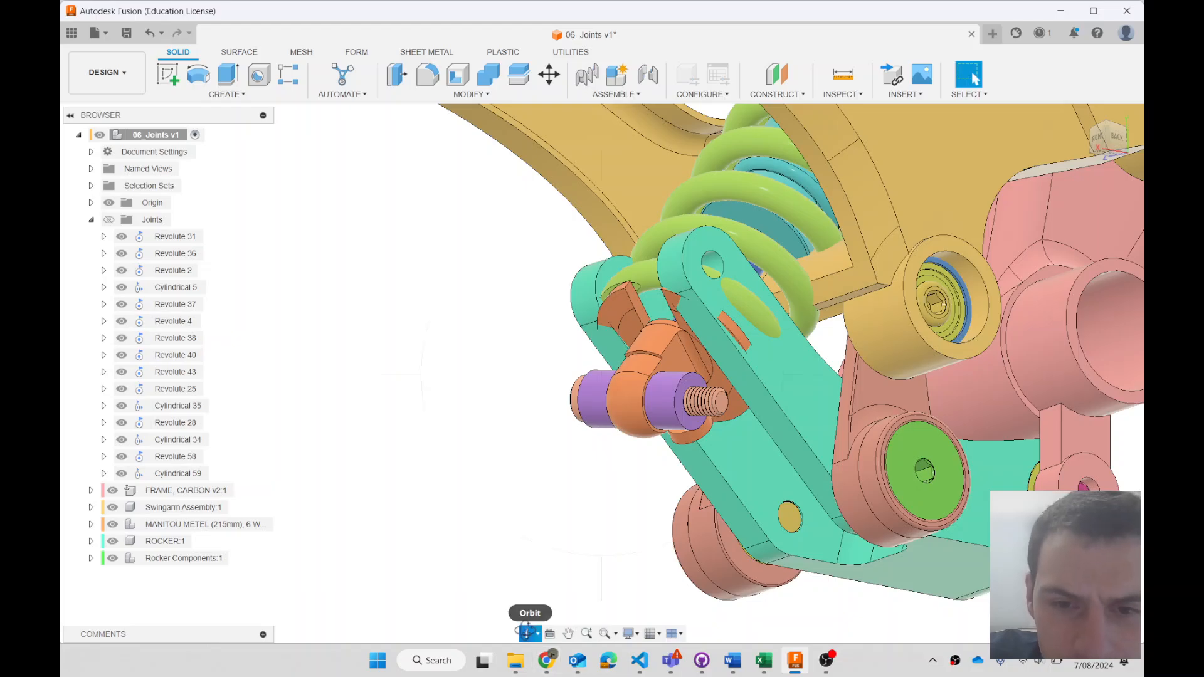
left_click_drag(634, 390, 831, 461)
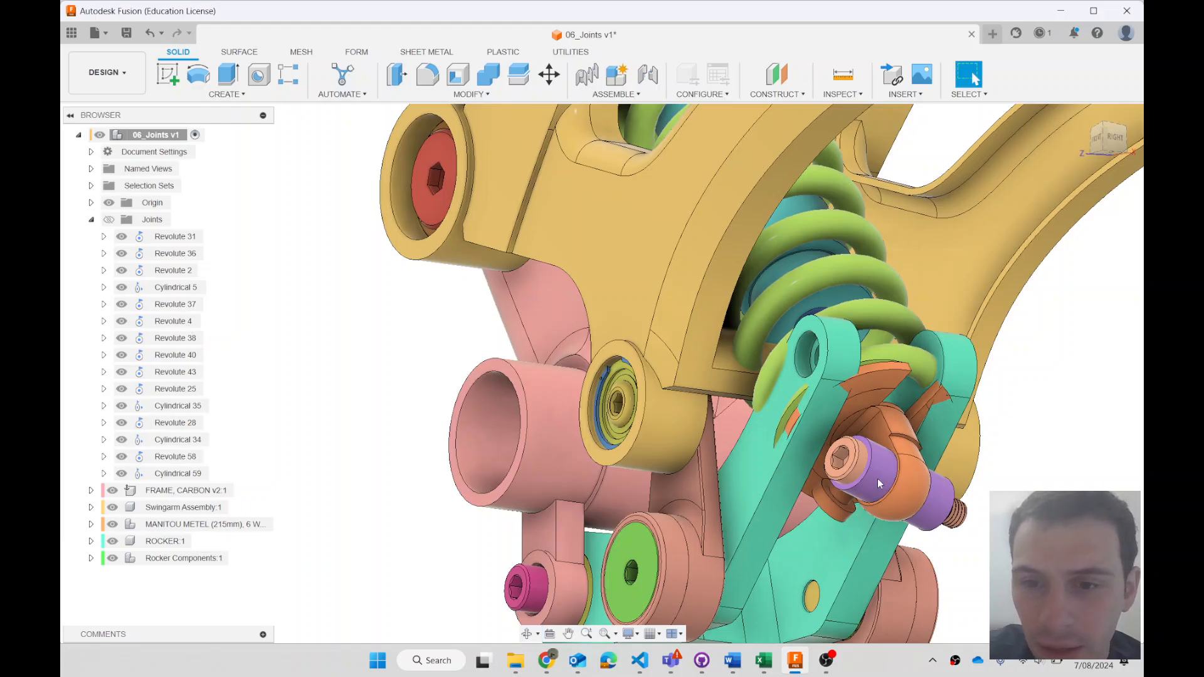
Expand the MANITOU METEL shock component and highlight Shock Bottom and its bushings to identify the parts at the lower mount
left_click(247, 524)
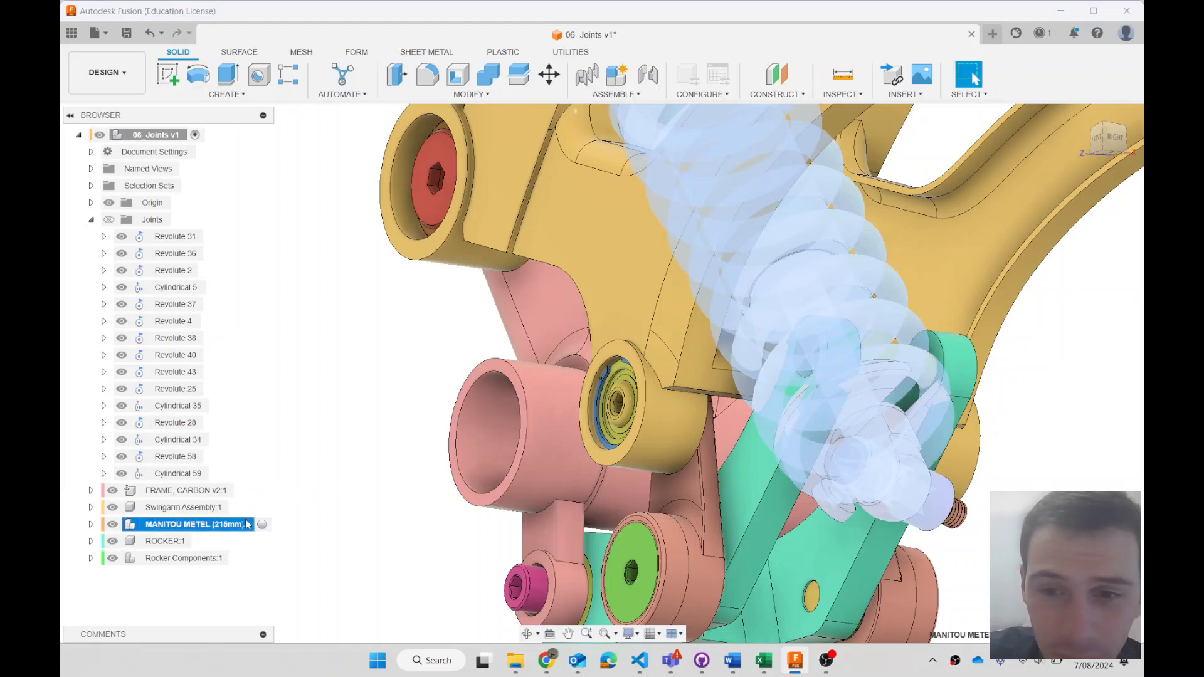
left_click(91, 524)
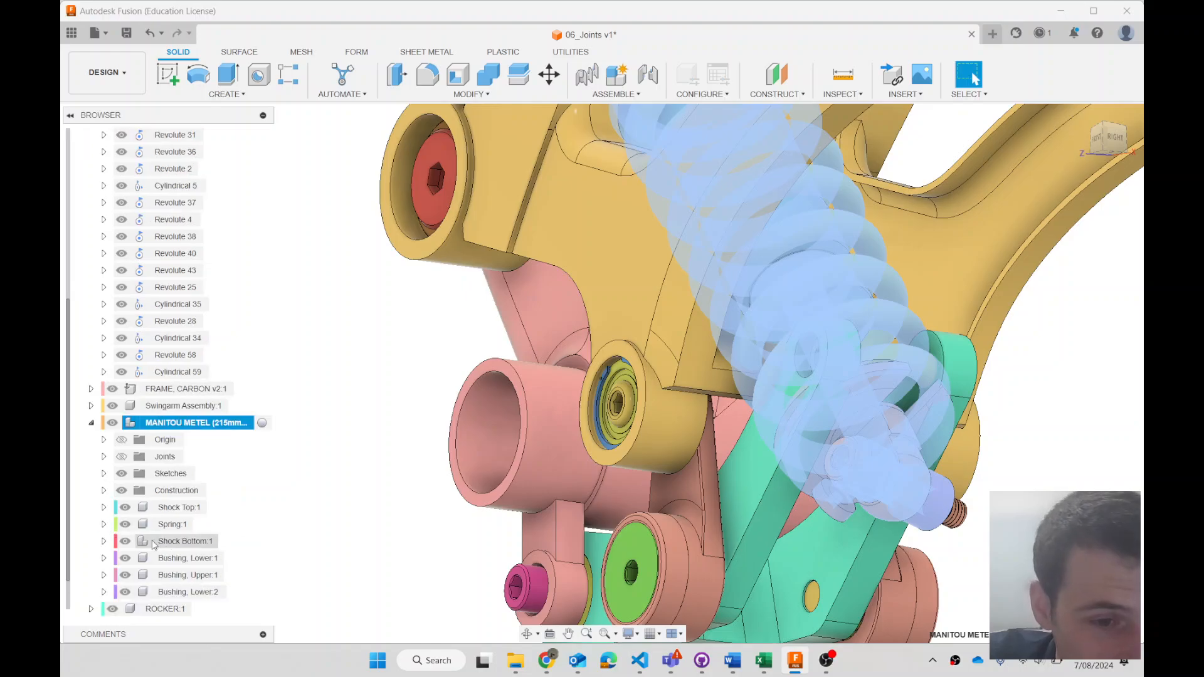
left_click(169, 541)
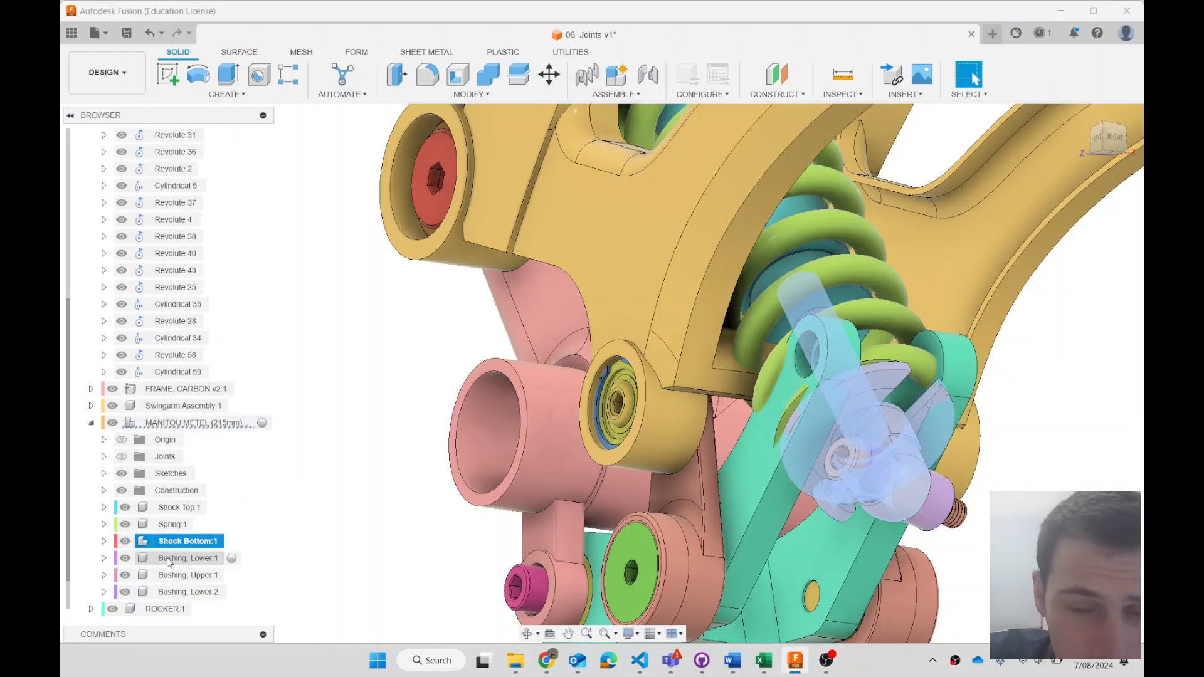
left_click(178, 592)
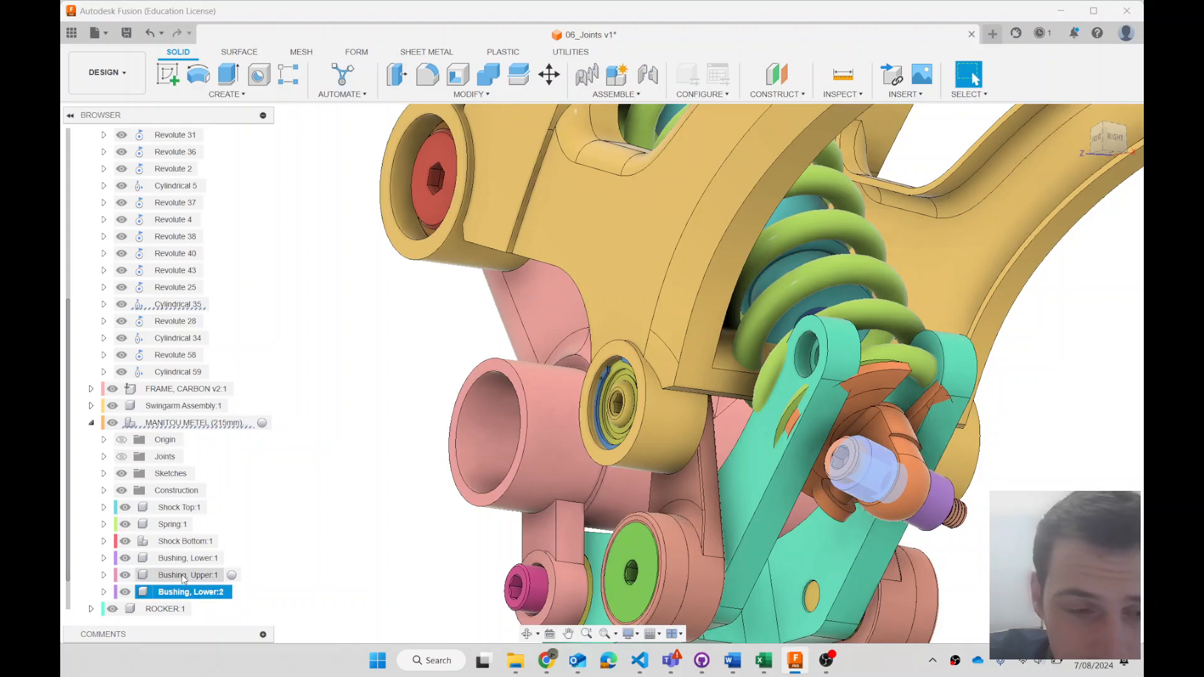
left_click(188, 575)
left_click(188, 559, "ctrl")
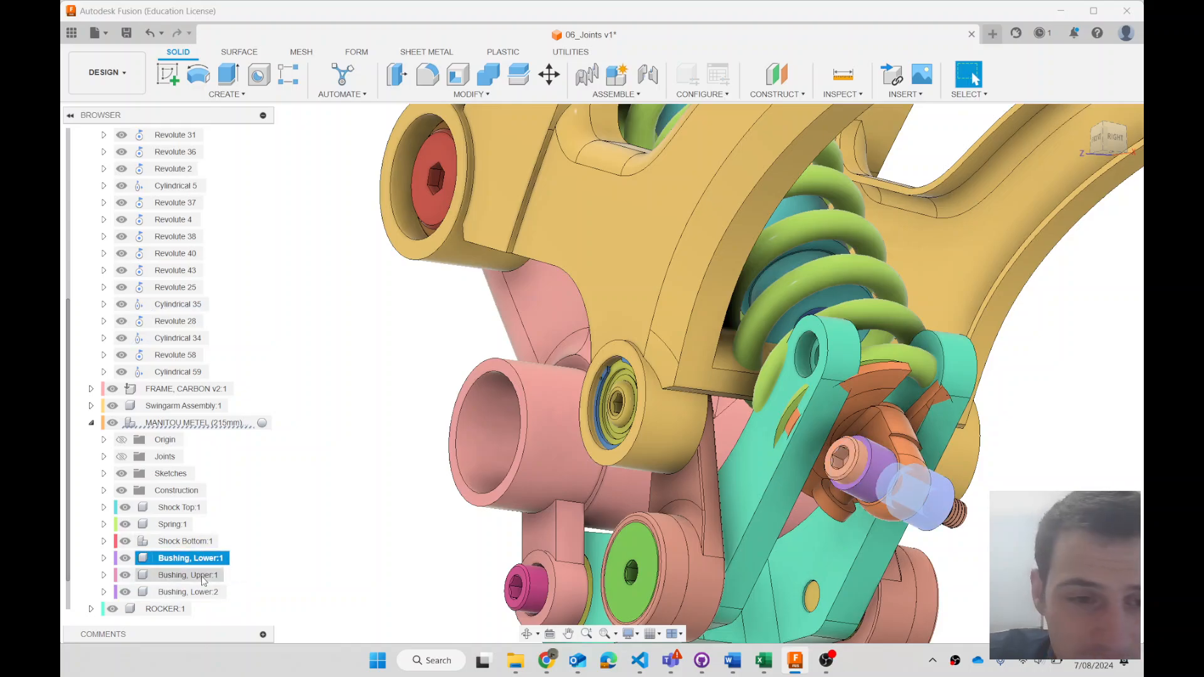
left_click(209, 593, "ctrl")
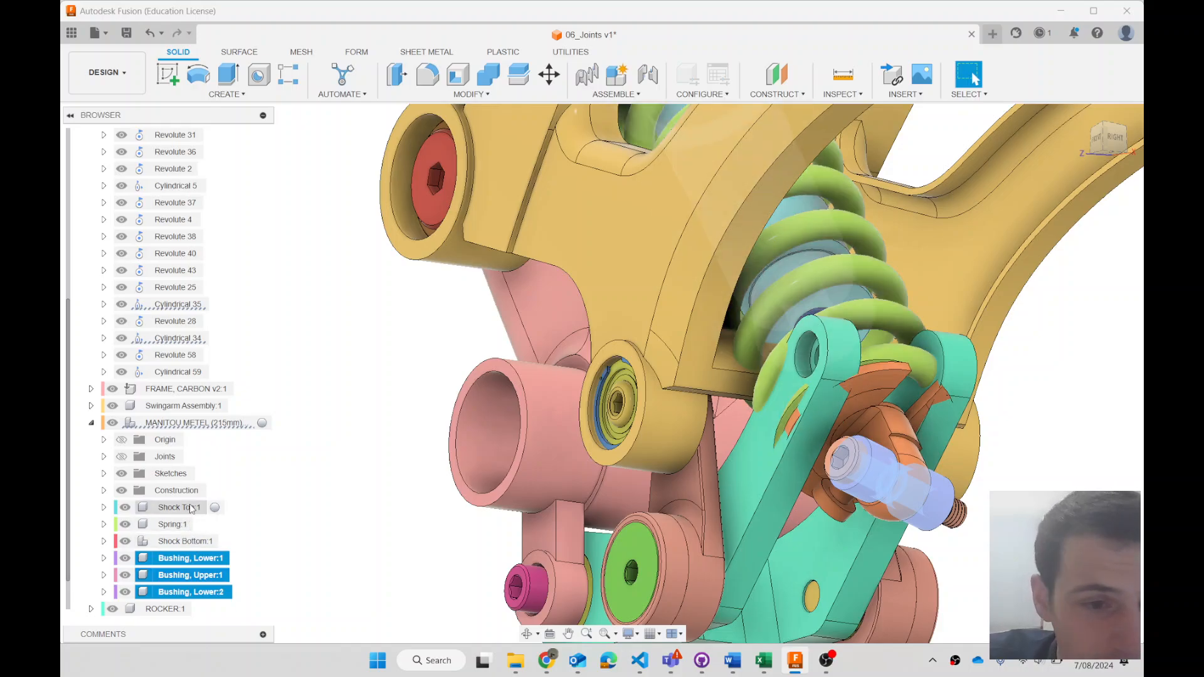
left_click(194, 543, "shift")
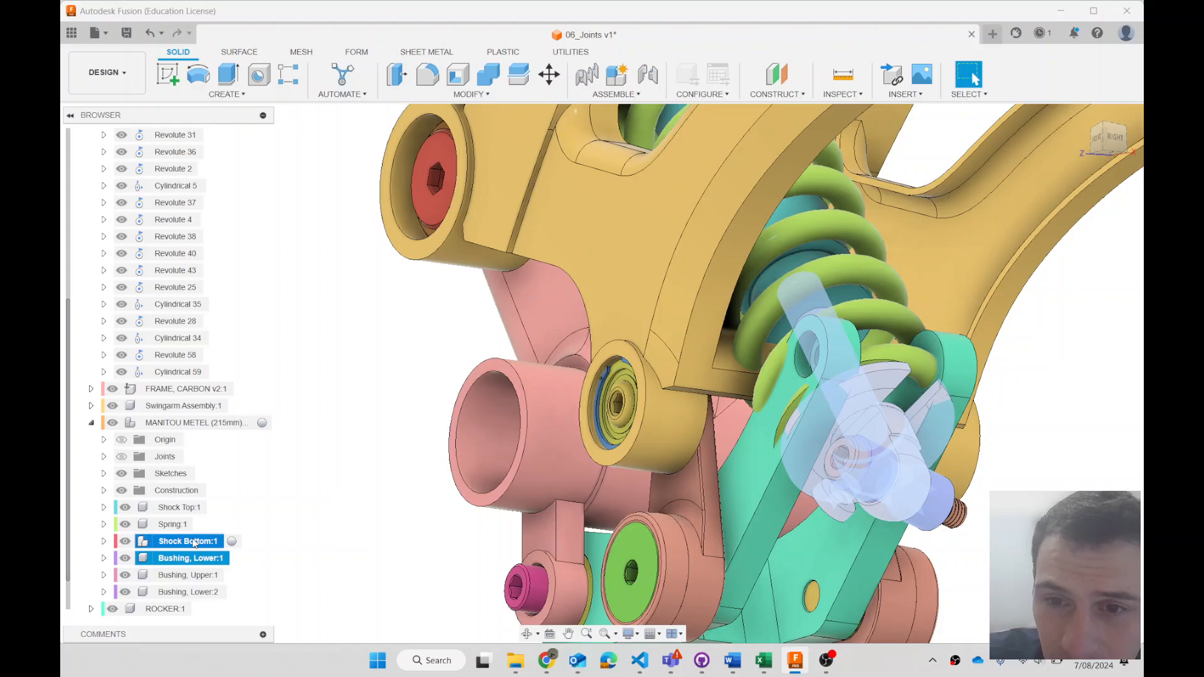
key("Escape")
Expand Rocker Components and highlight Outer Parts:1 to identify which component contains the shock's lower mounting bolt
scroll(919, 487, "up", 3)
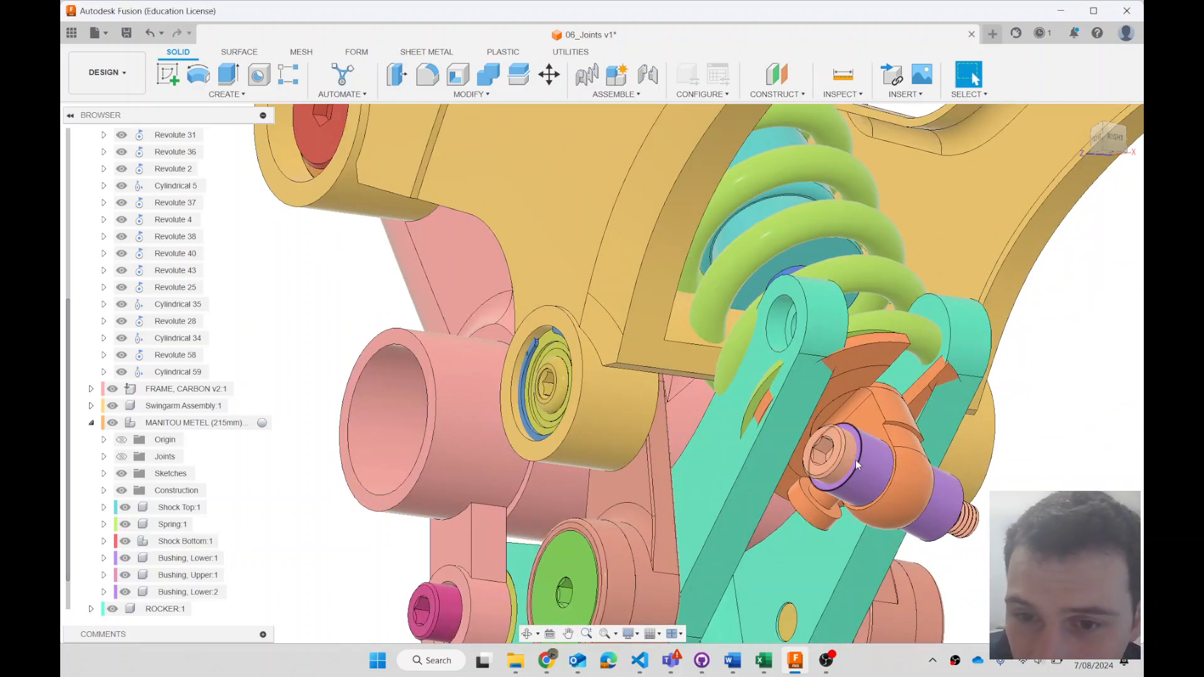
scroll(184, 514, "down", 1)
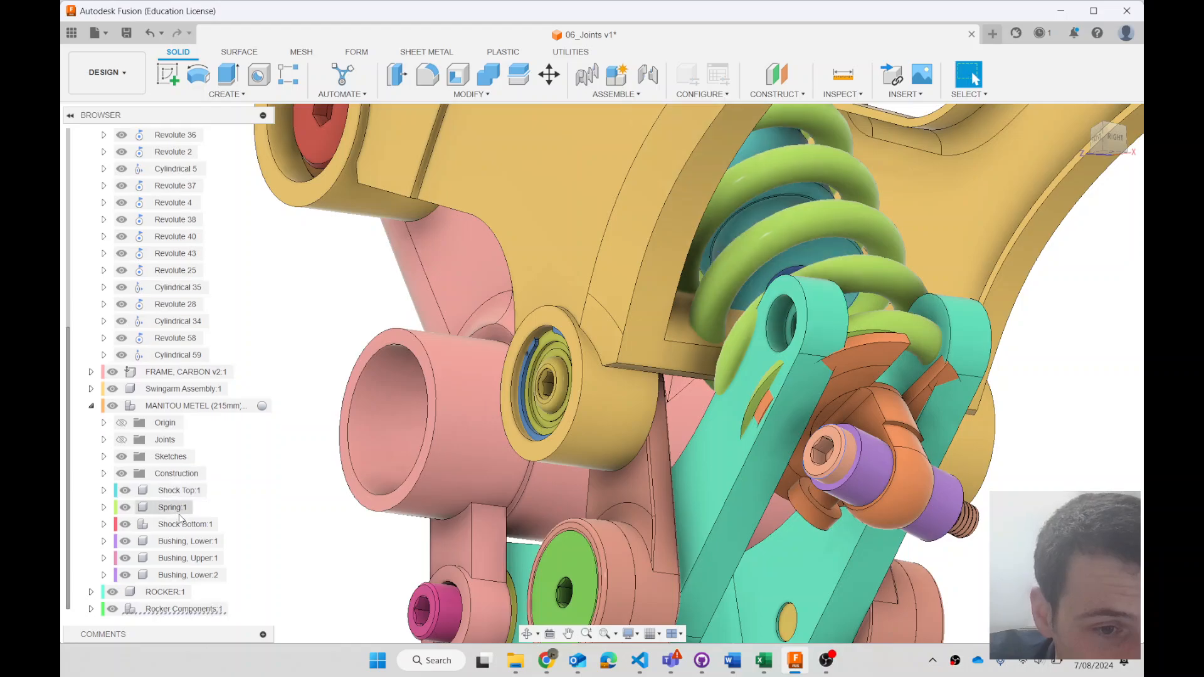
left_click(93, 609)
scroll(129, 577, "down", 5)
scroll(487, 571, "down", 3)
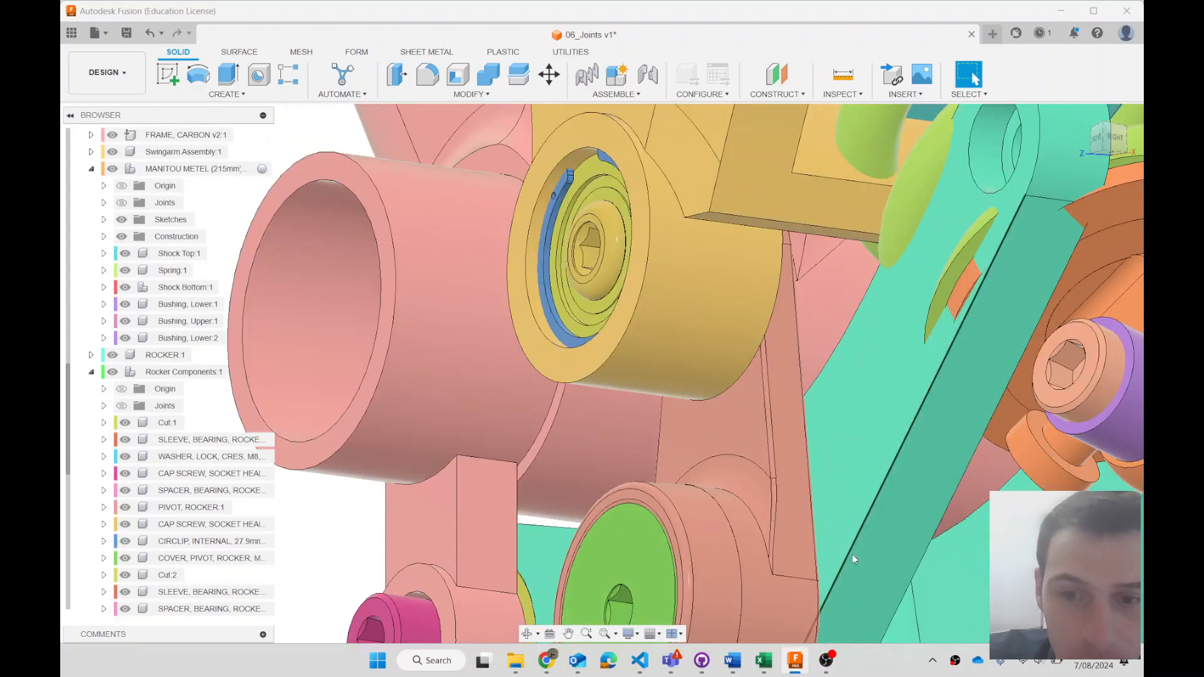
scroll(897, 542, "up", 3)
scroll(904, 533, "down", 4)
scroll(940, 512, "up", 5)
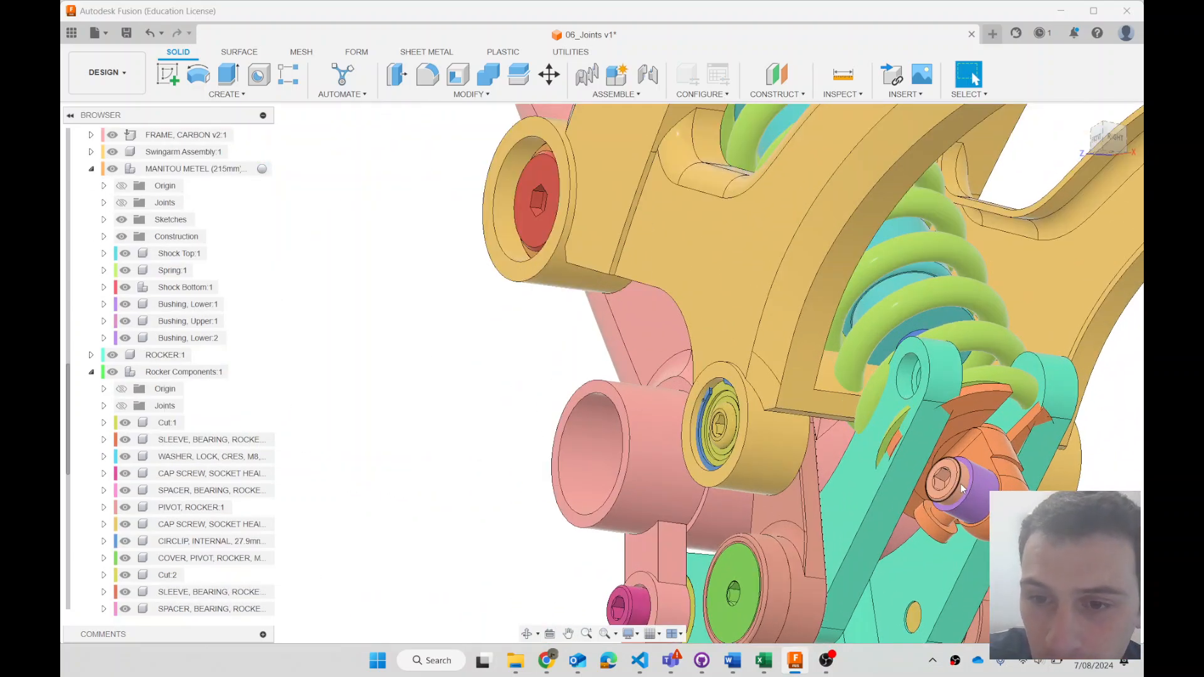
scroll(962, 489, "up", 1)
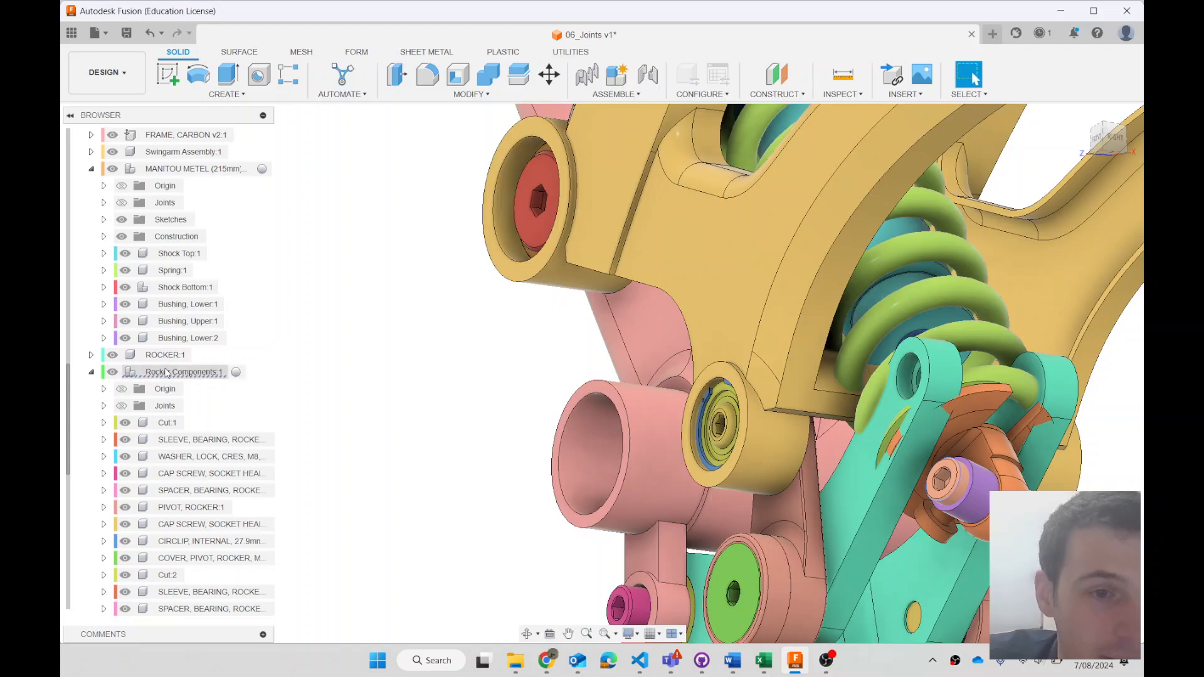
scroll(182, 502, "down", 5)
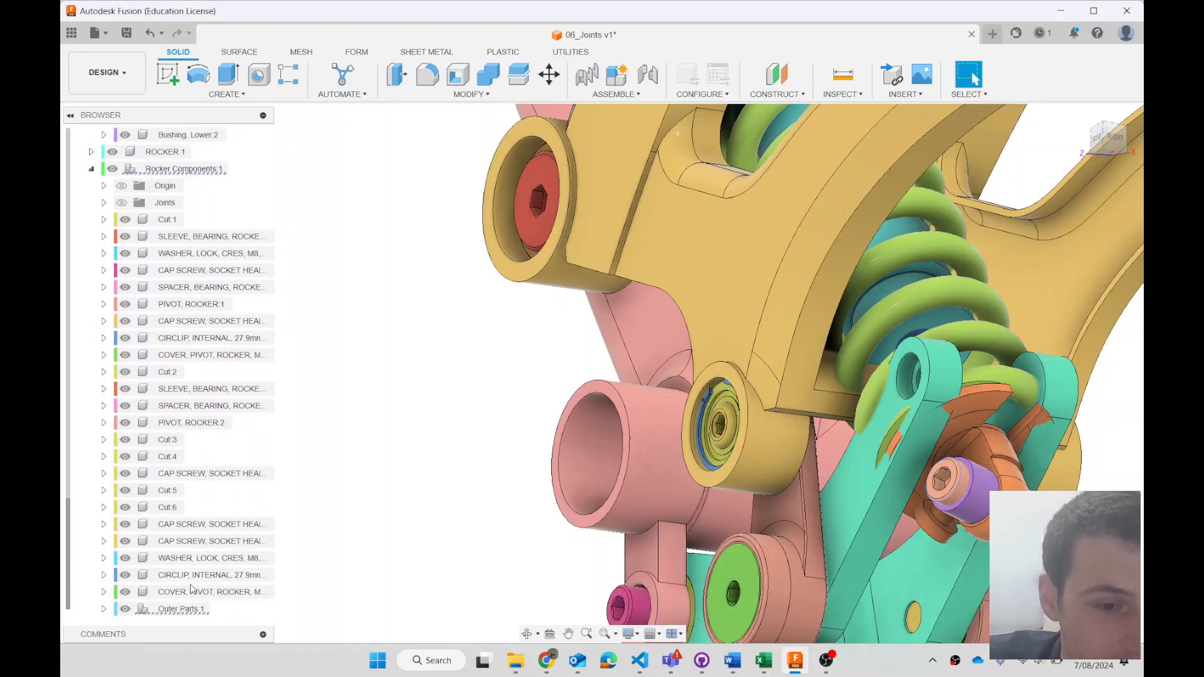
left_click(183, 609)
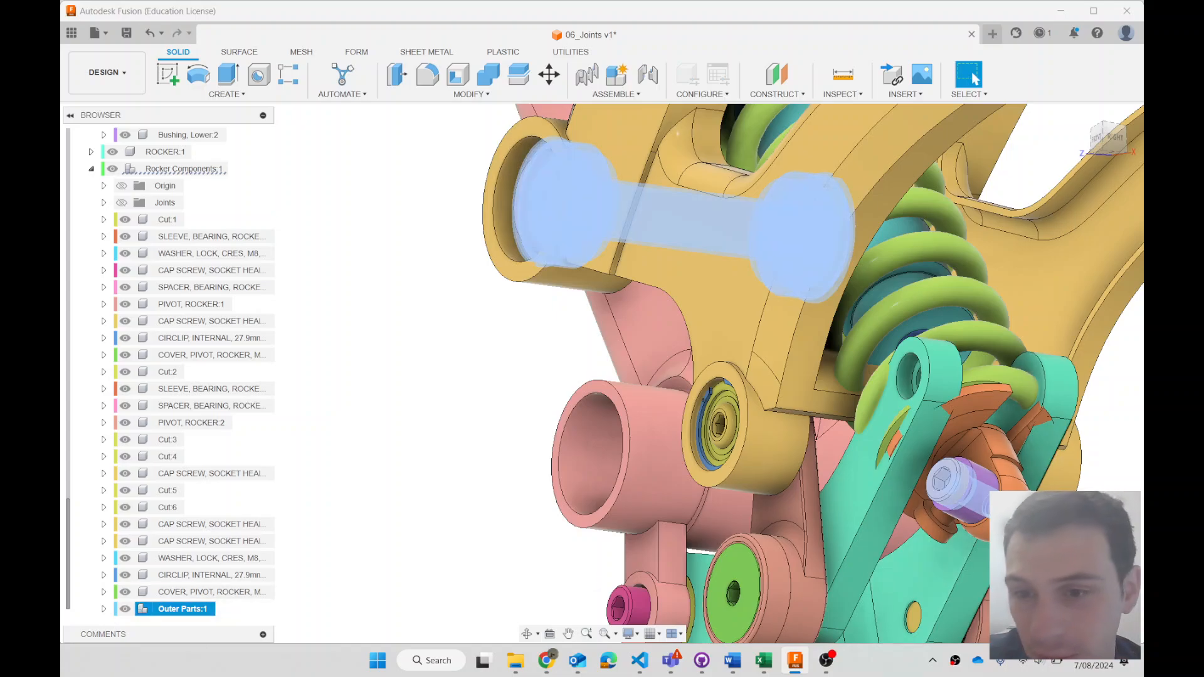
key("Escape")
Start a Joint and snap Component 1 to the centre of ROCKER:1's free end hole near the shock
scroll(957, 490, "up", 3)
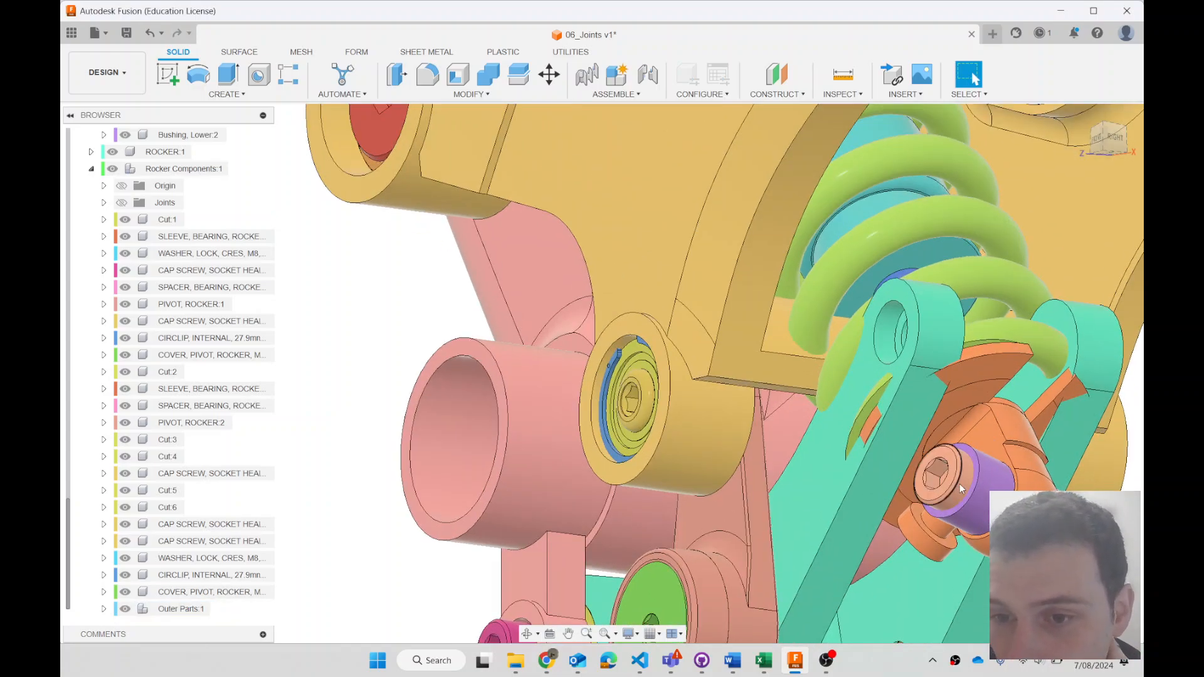
scroll(961, 488, "down", 5)
scroll(933, 411, "up", 3)
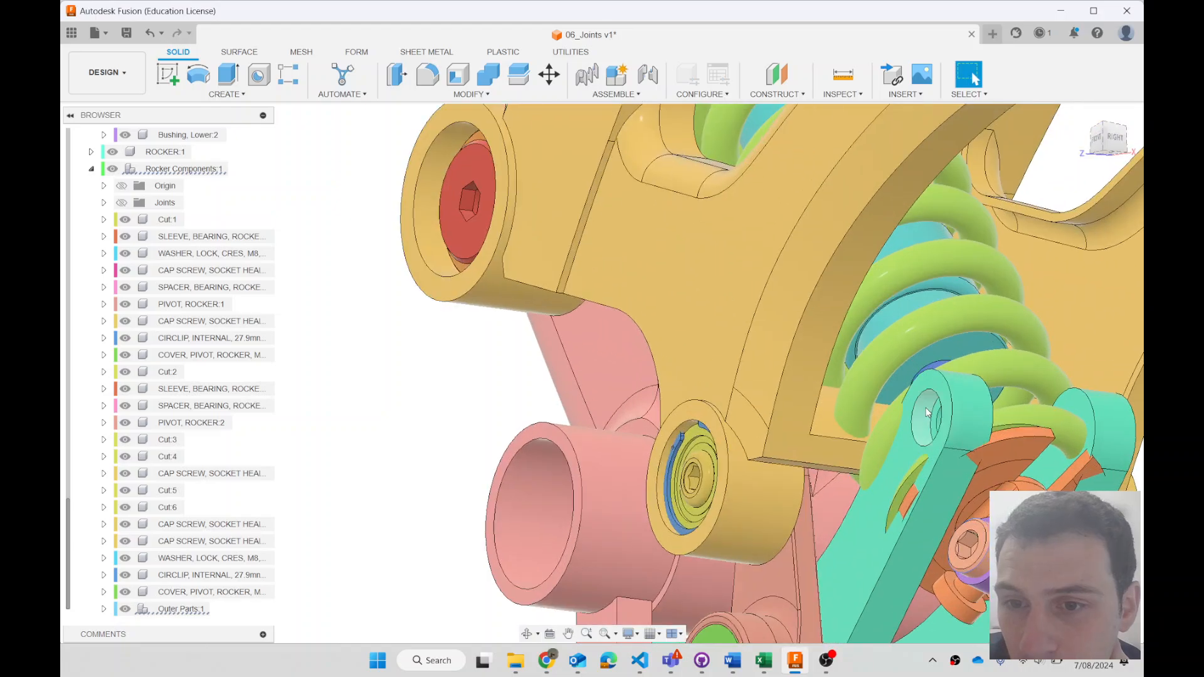
scroll(926, 408, "down", 3)
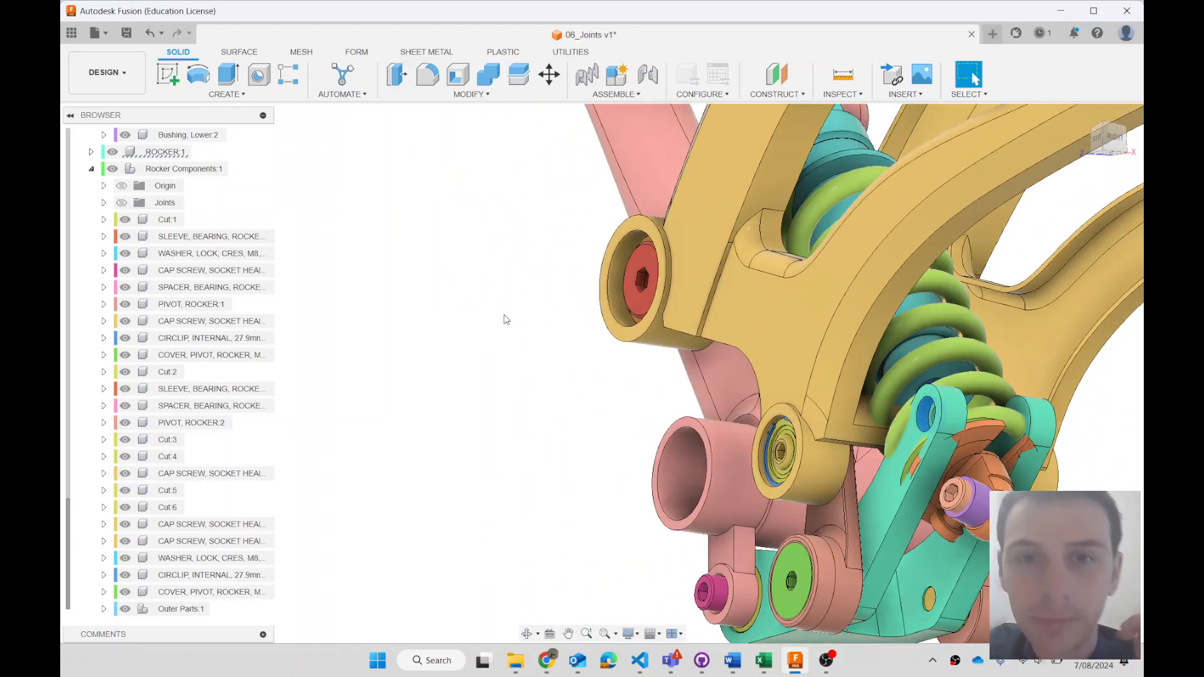
left_click(648, 77)
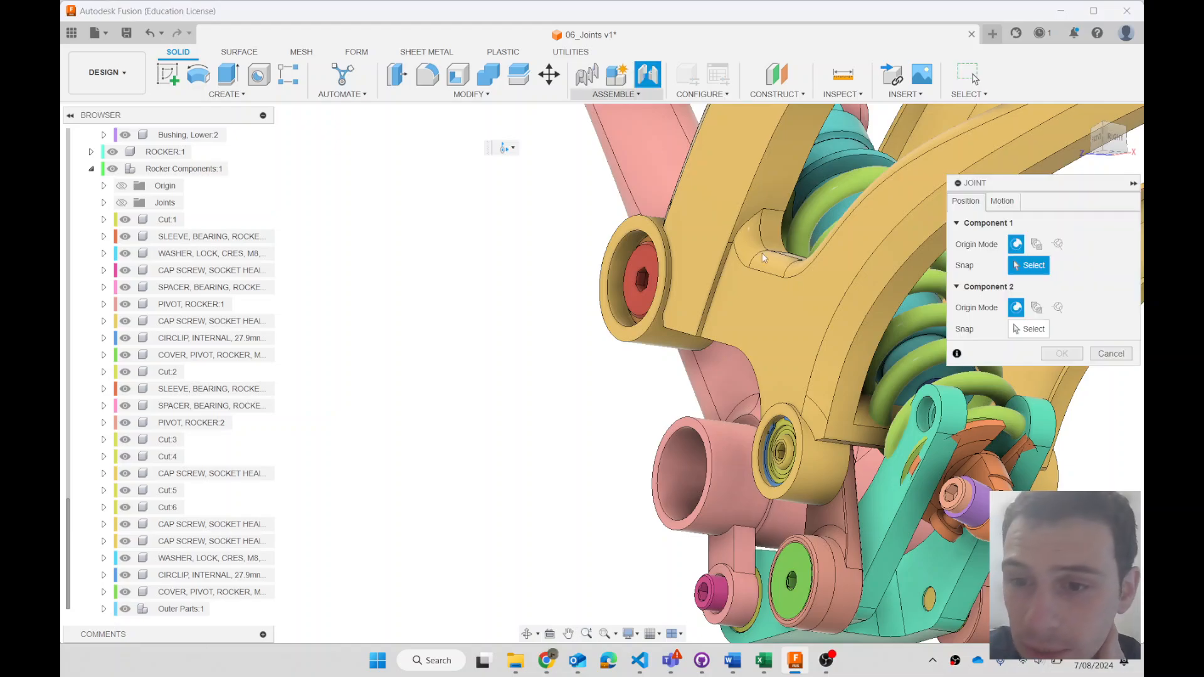
left_click_drag(966, 183, 502, 212)
scroll(923, 419, "up", 3)
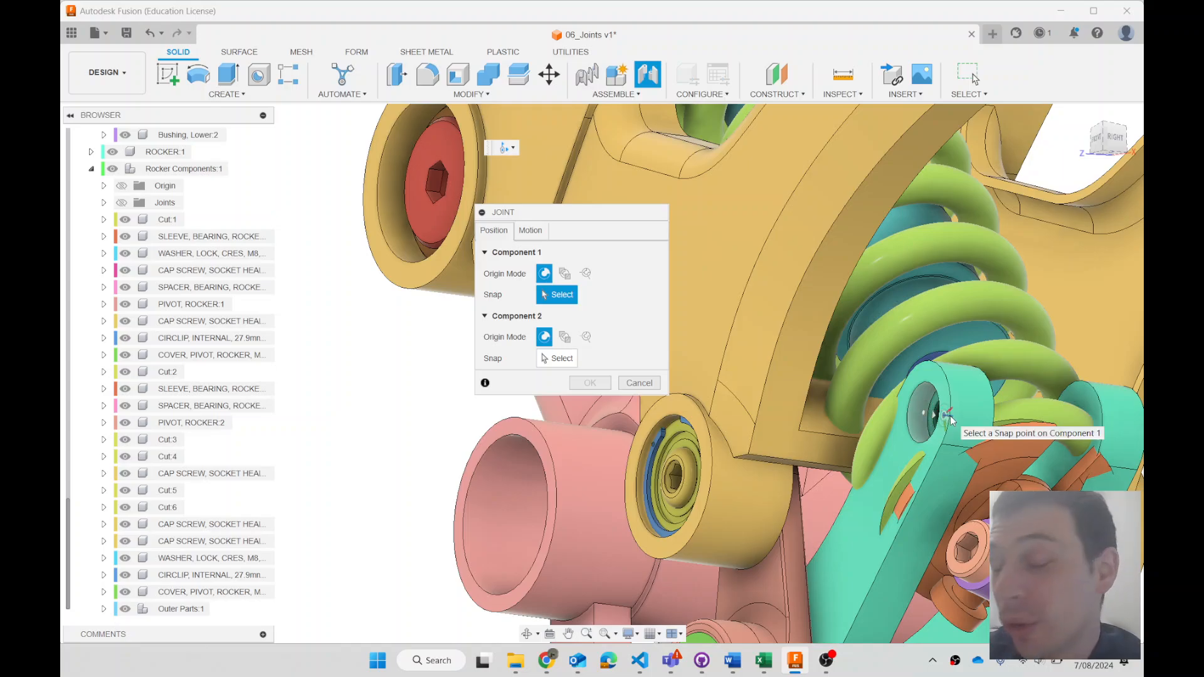
left_click(526, 634)
left_click_drag(679, 447, 582, 619)
key("Escape")
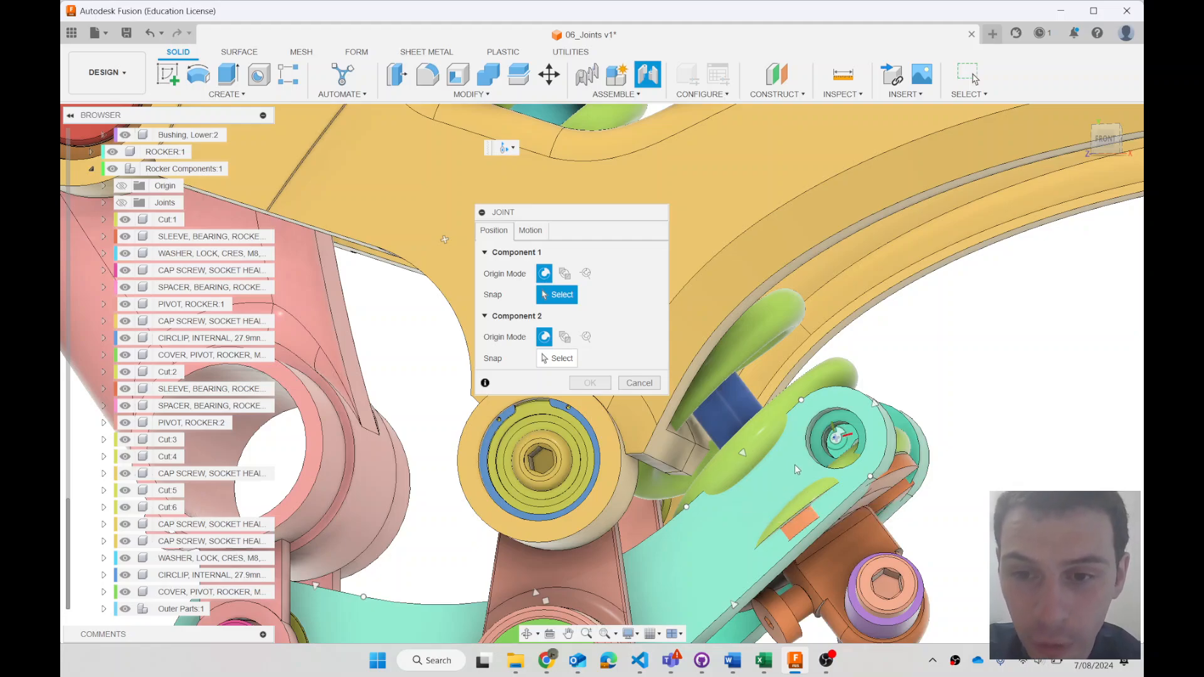
left_click(836, 441)
Snap Component 2 of the joint to the centre of Bushing, Lower:2 at the shock's lower mount
scroll(837, 441, "down", 3)
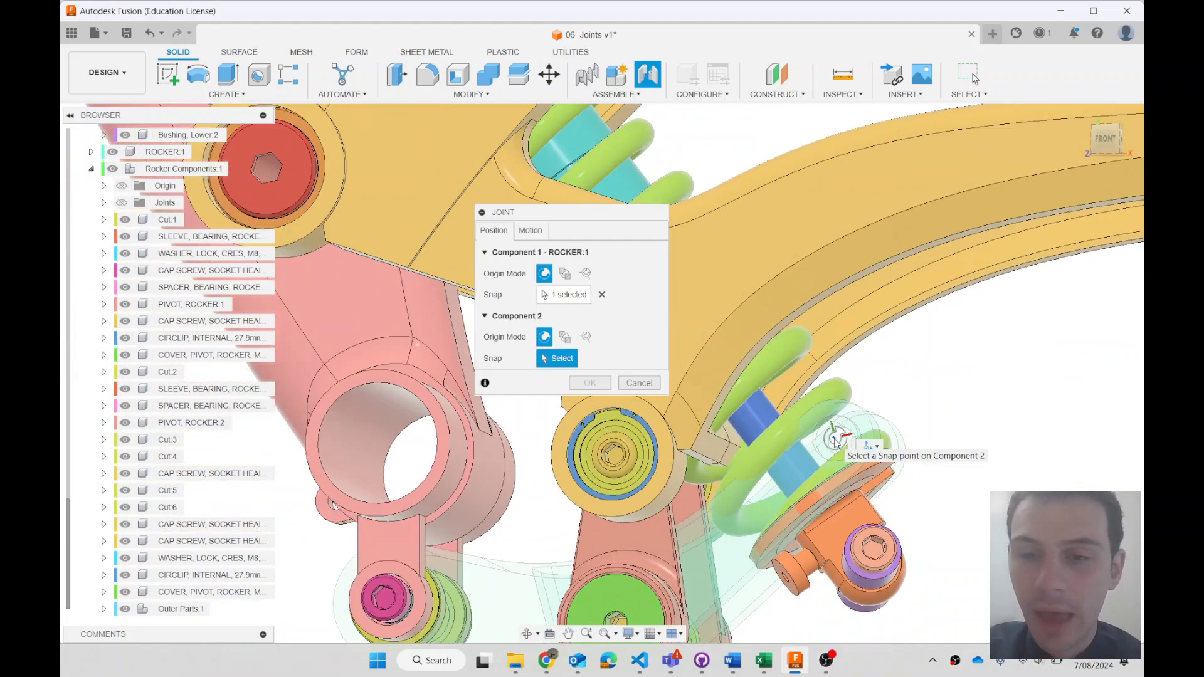
scroll(889, 567, "up", 3)
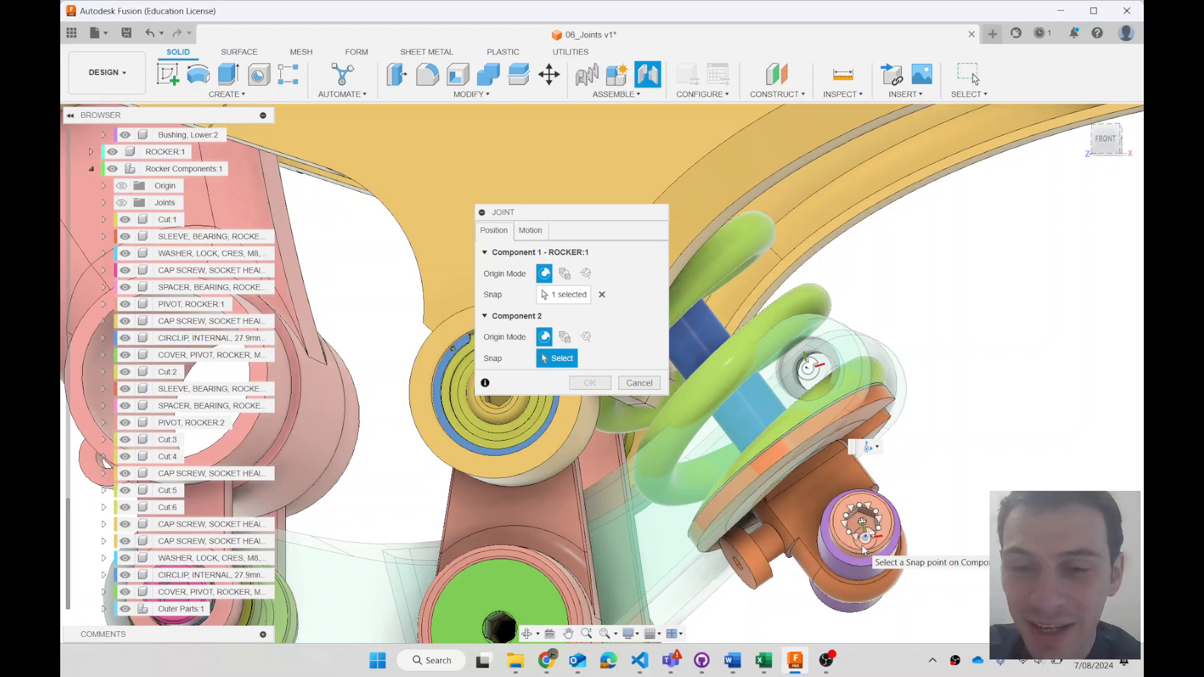
scroll(862, 552, "up", 2)
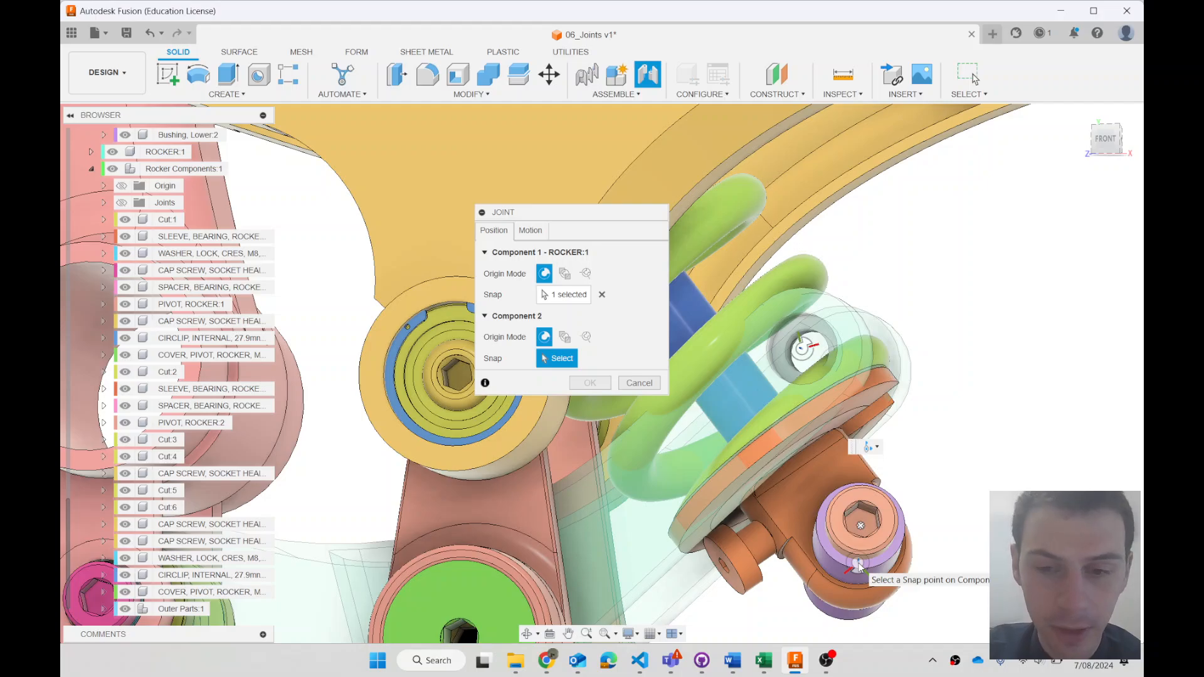
left_click(861, 529)
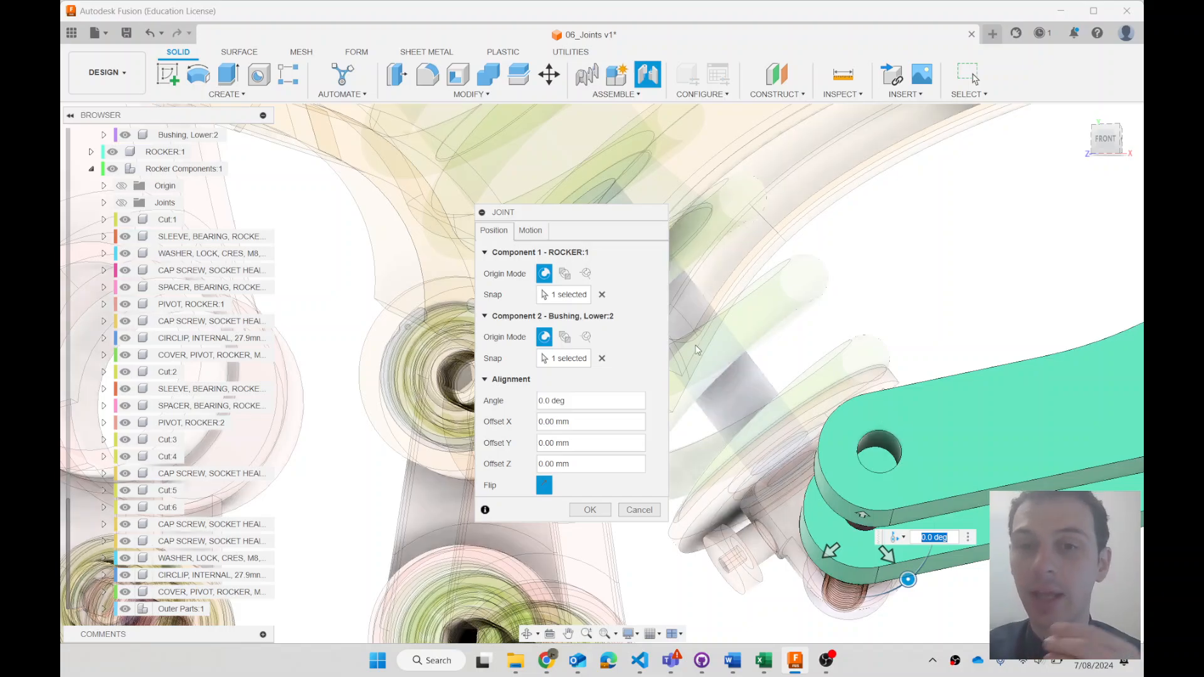
Try Revolute motion about the Z axis for the joint between the rocker and the lower shock bushing
left_click(530, 231)
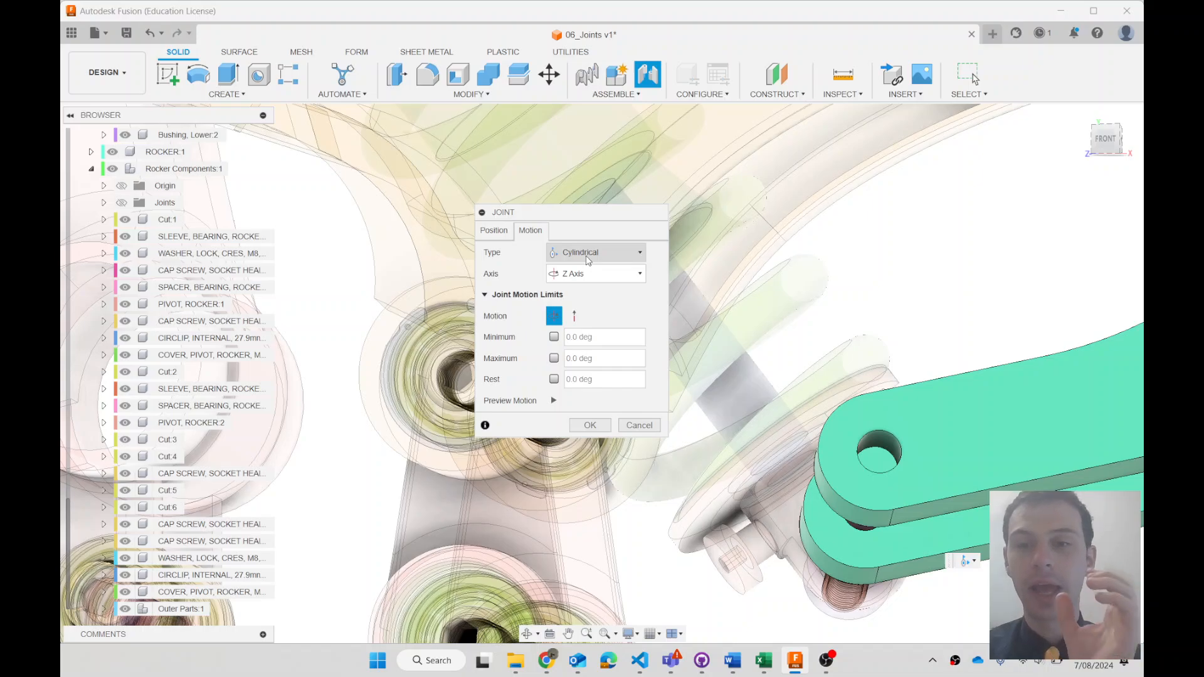
scroll(946, 464, "down", 3)
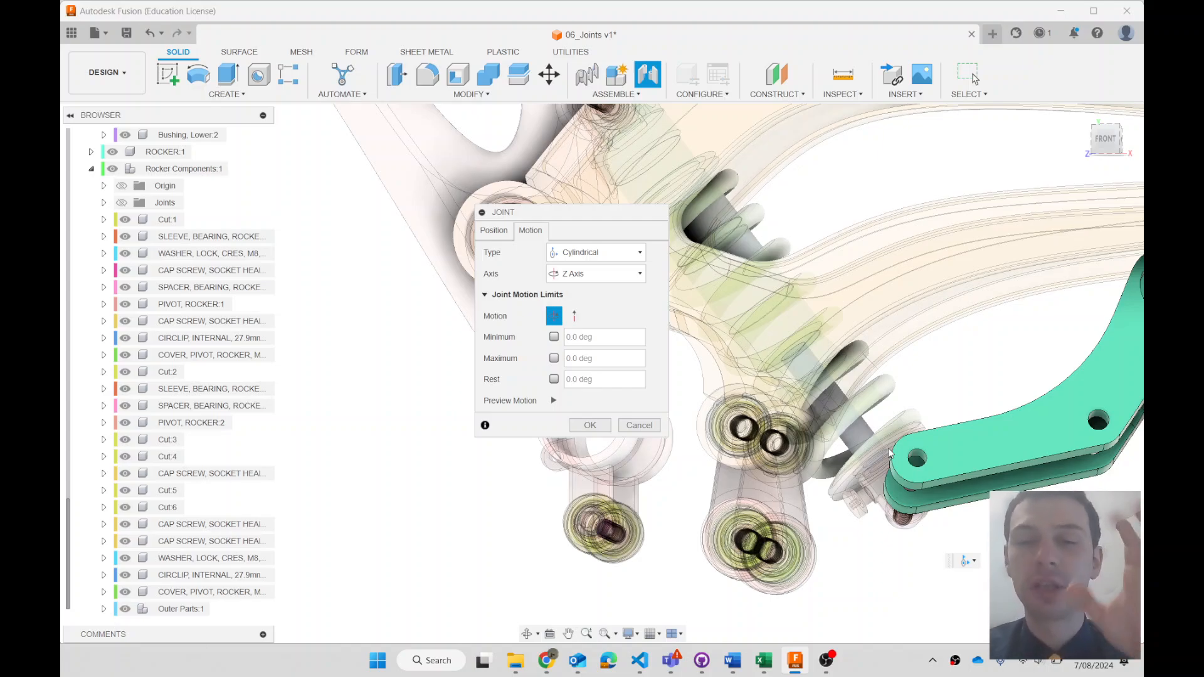
left_click(589, 256)
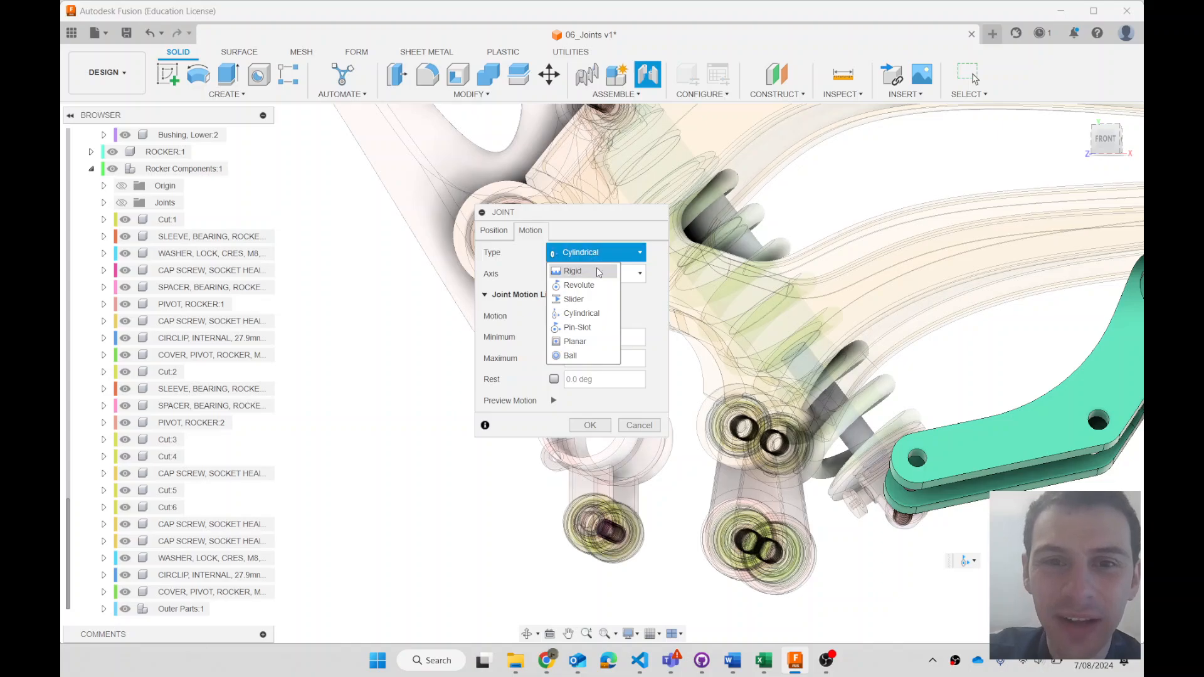
left_click(594, 286)
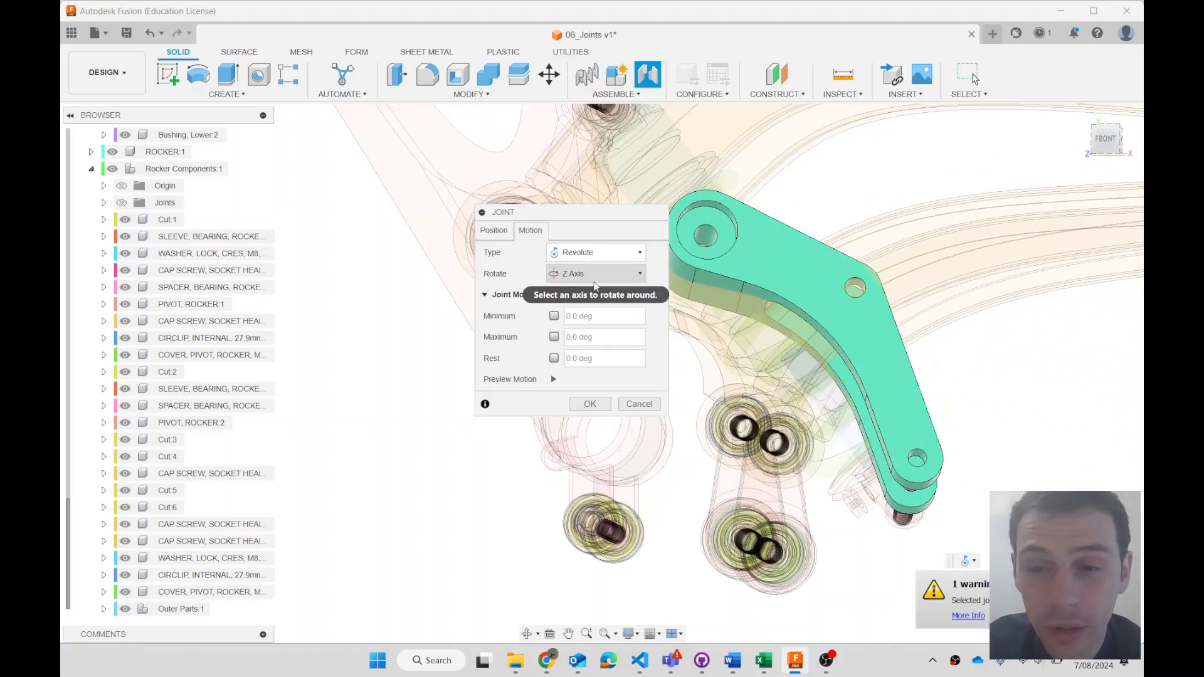
Set the rocker-to-shock joint's motion type to Cylindrical about the Z axis and create the joint
left_click(601, 253)
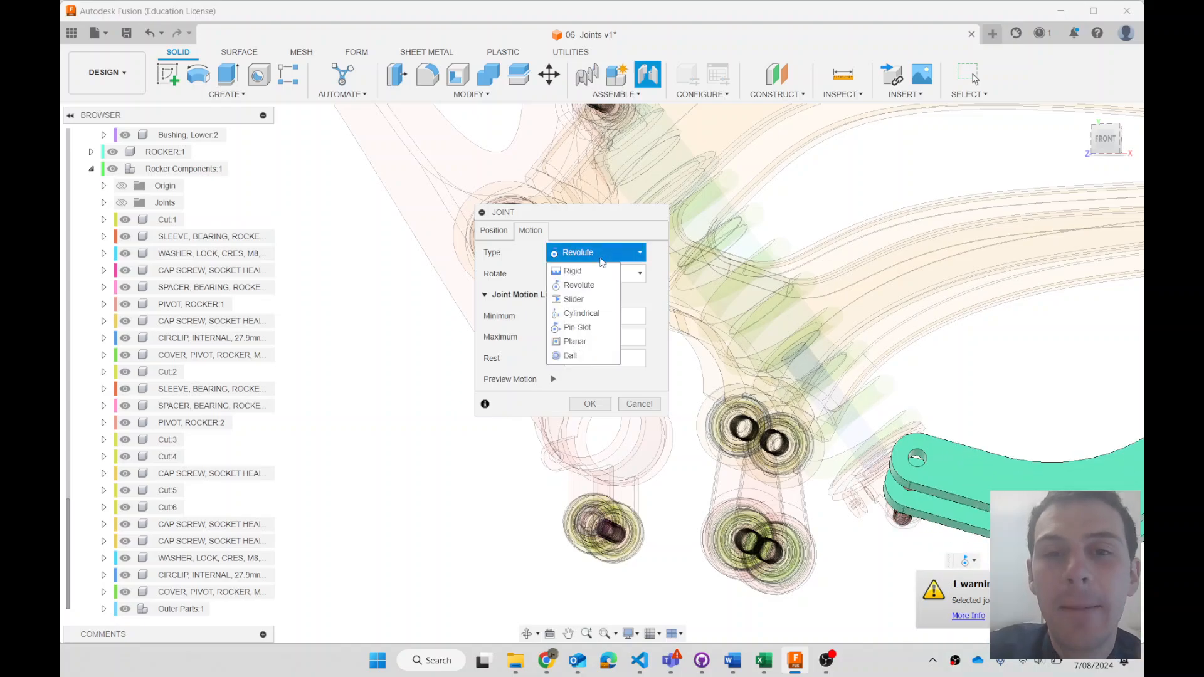
left_click(592, 314)
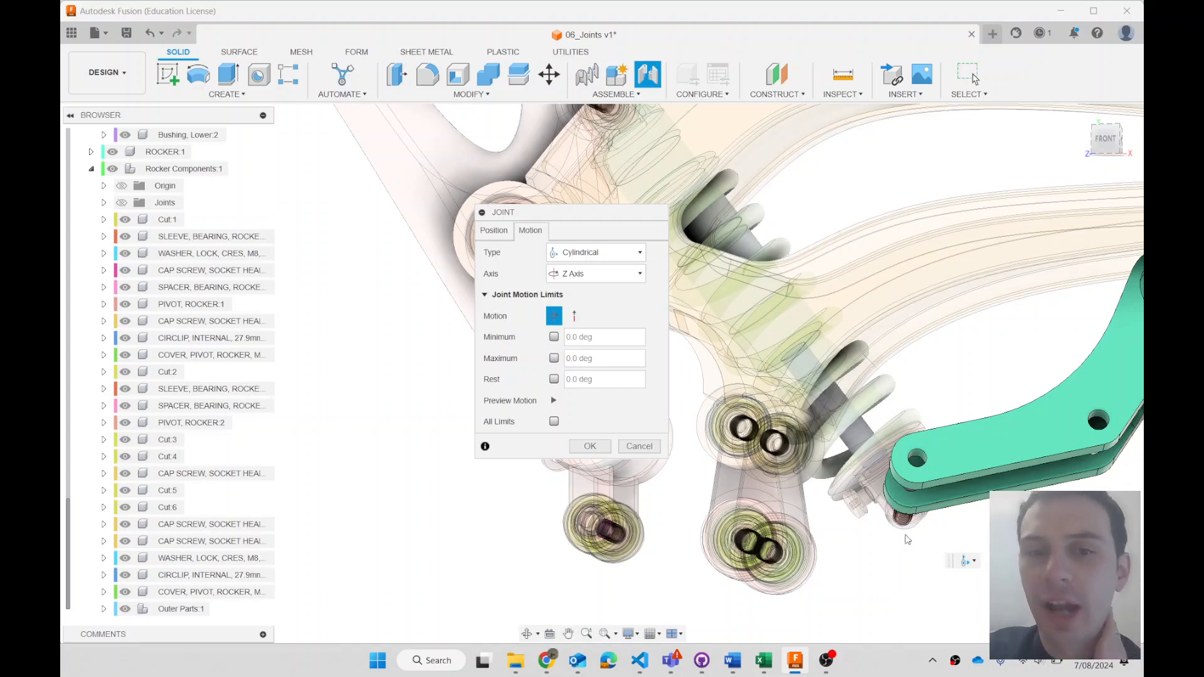
left_click(590, 446)
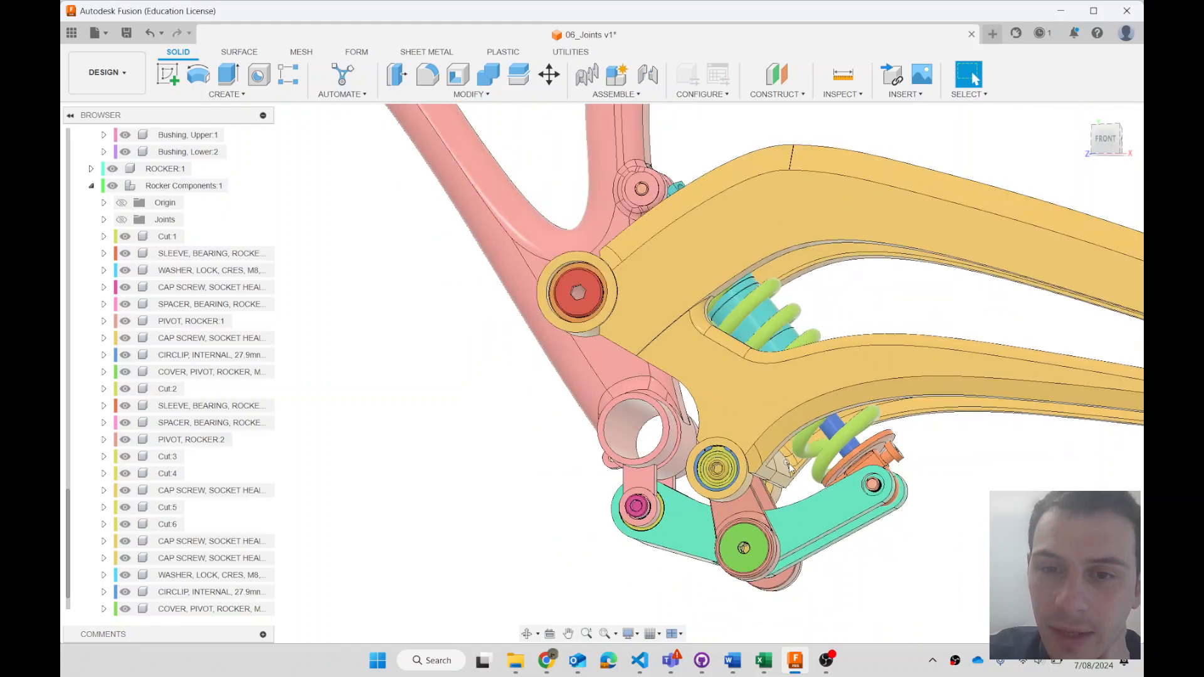